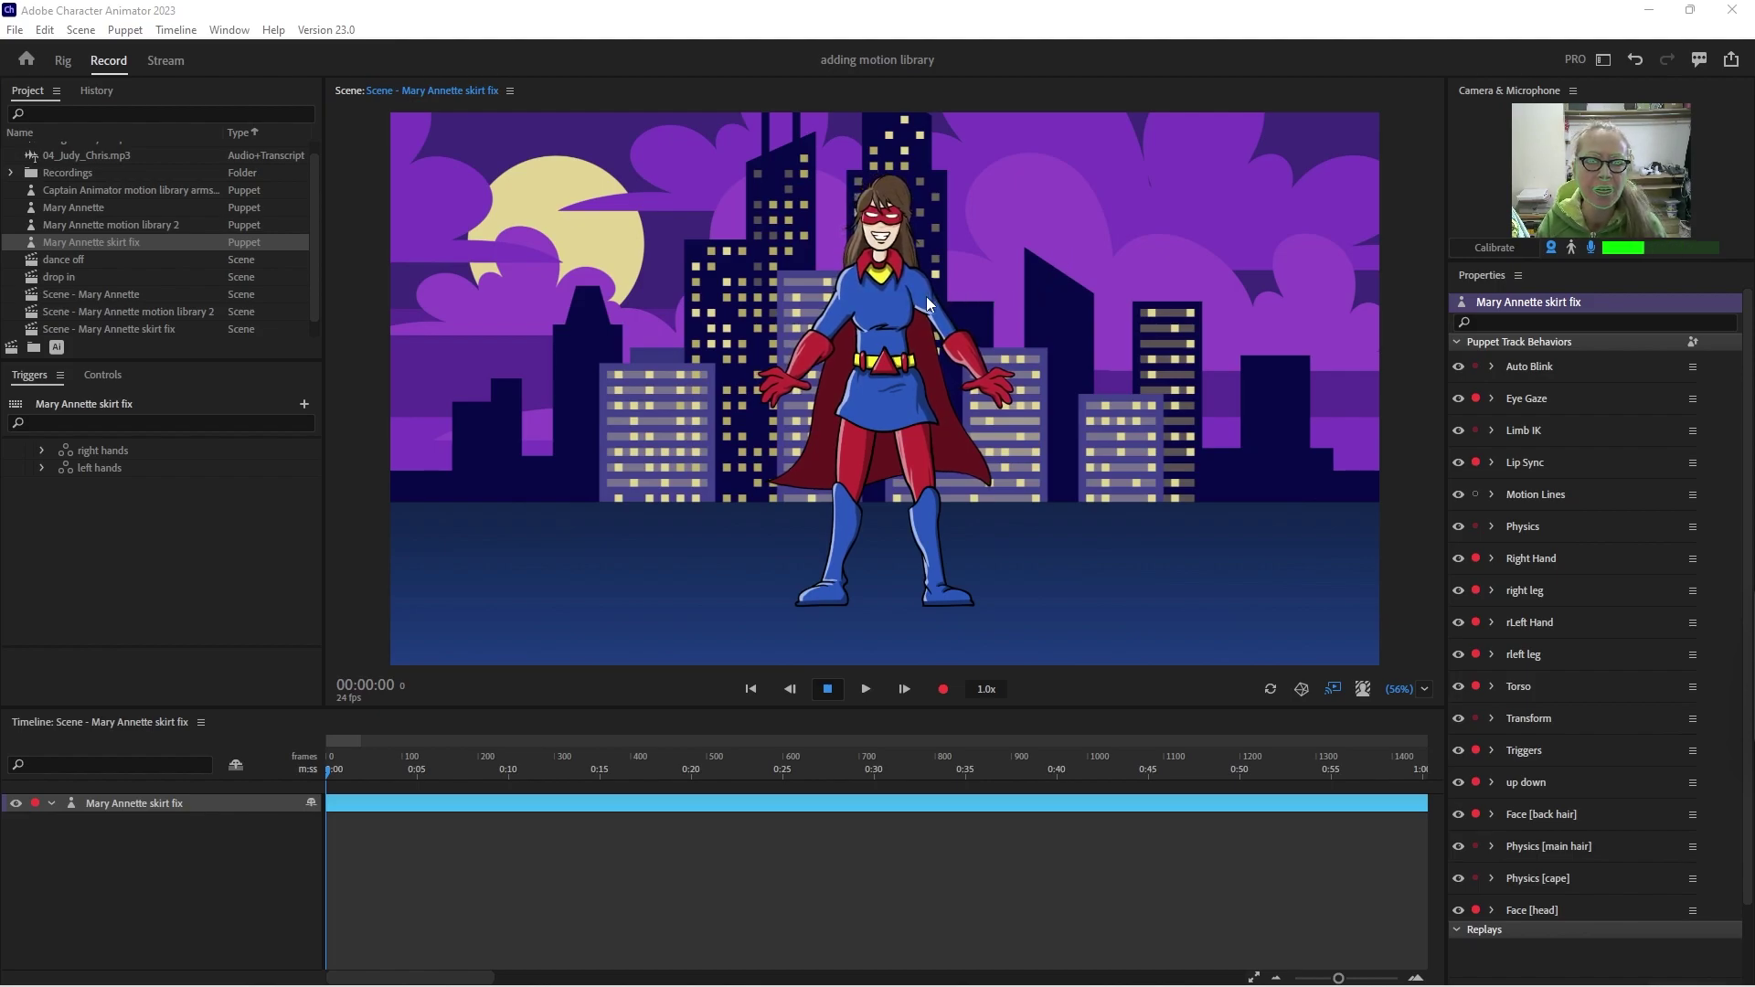
# Drag the superhero's legs and body to test leg lifts and a wide crouch
pyautogui.moveTo(936, 585)
pyautogui.mouseDown()
pyautogui.moveTo(971, 527)
pyautogui.moveTo(940, 589)
pyautogui.mouseUp()
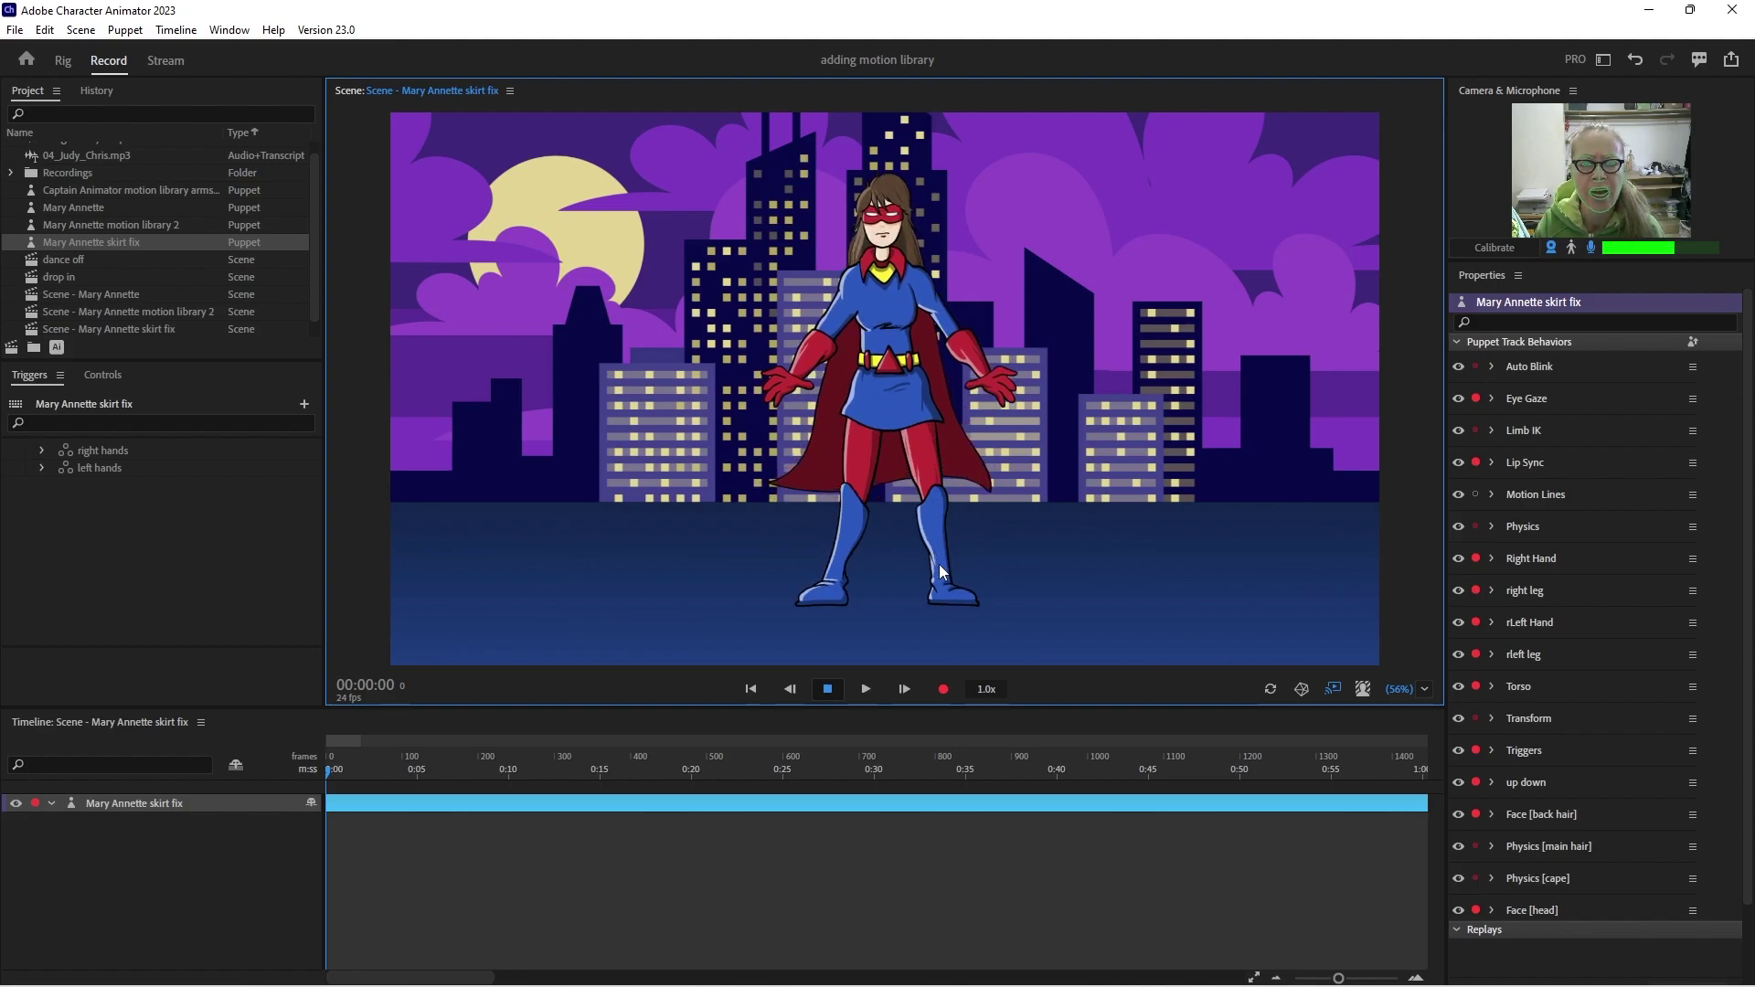
pyautogui.moveTo(940, 563)
pyautogui.mouseDown()
pyautogui.moveTo(967, 543)
pyautogui.moveTo(935, 583)
pyautogui.mouseUp()
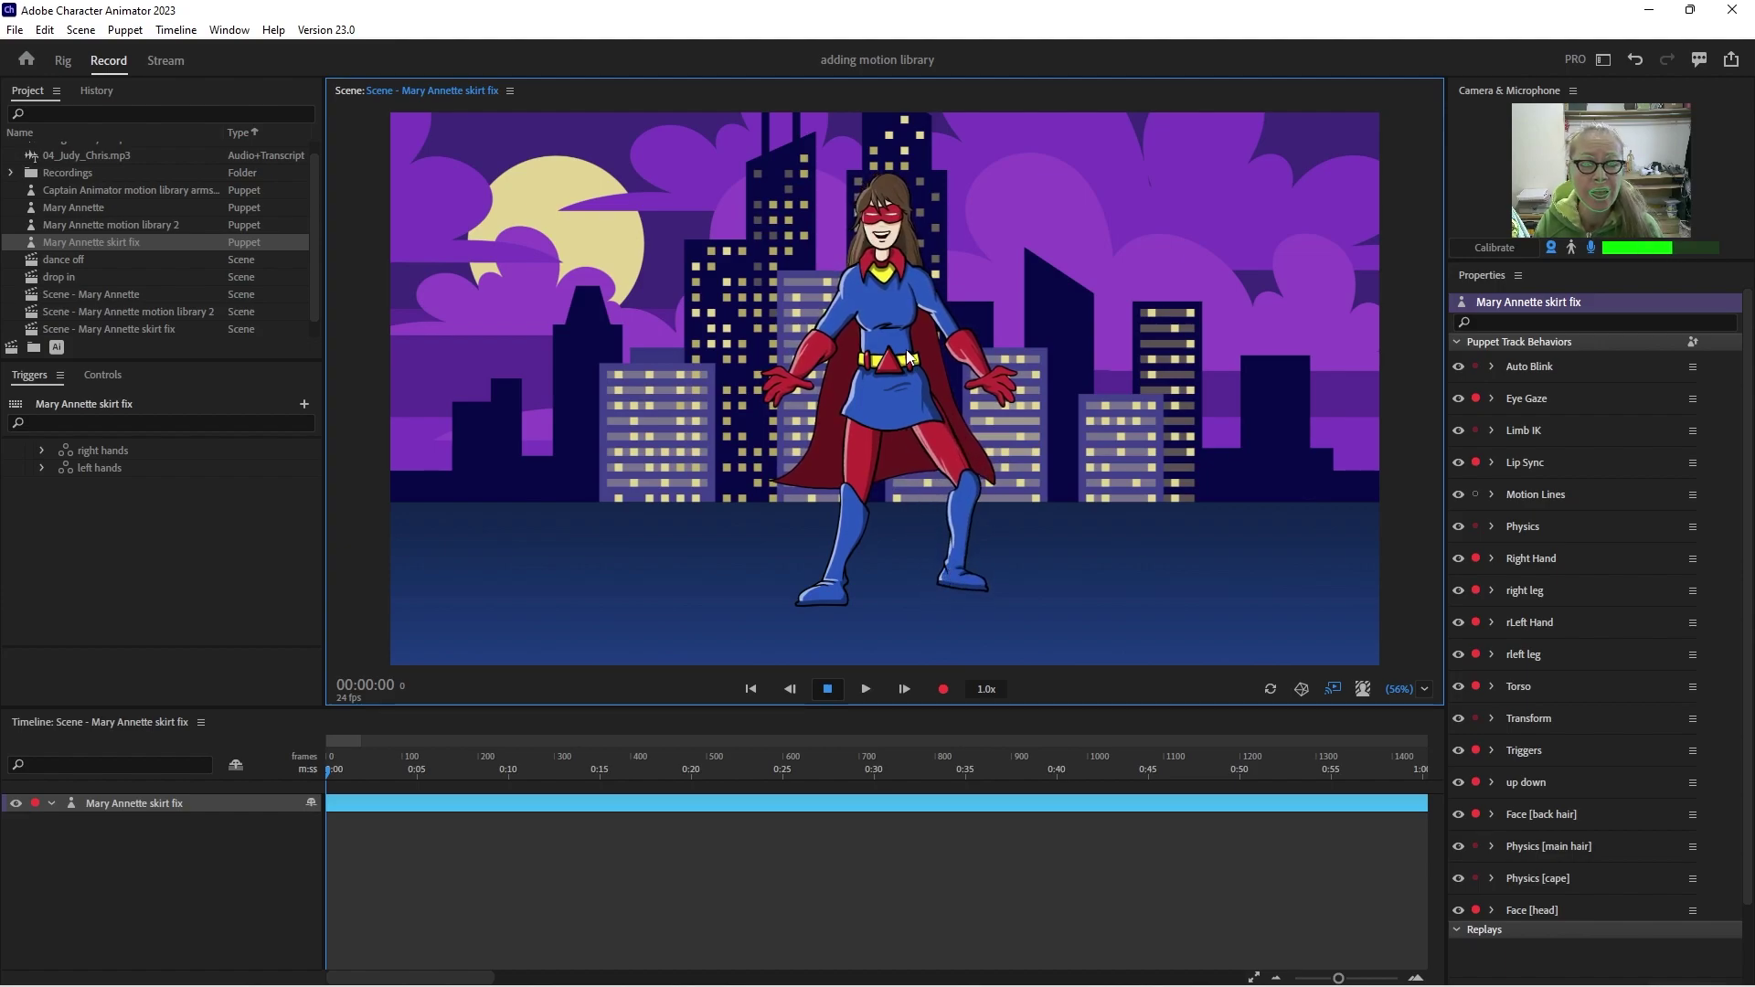
pyautogui.moveTo(907, 352)
pyautogui.mouseDown()
pyautogui.moveTo(899, 384)
pyautogui.moveTo(907, 351)
pyautogui.mouseUp()
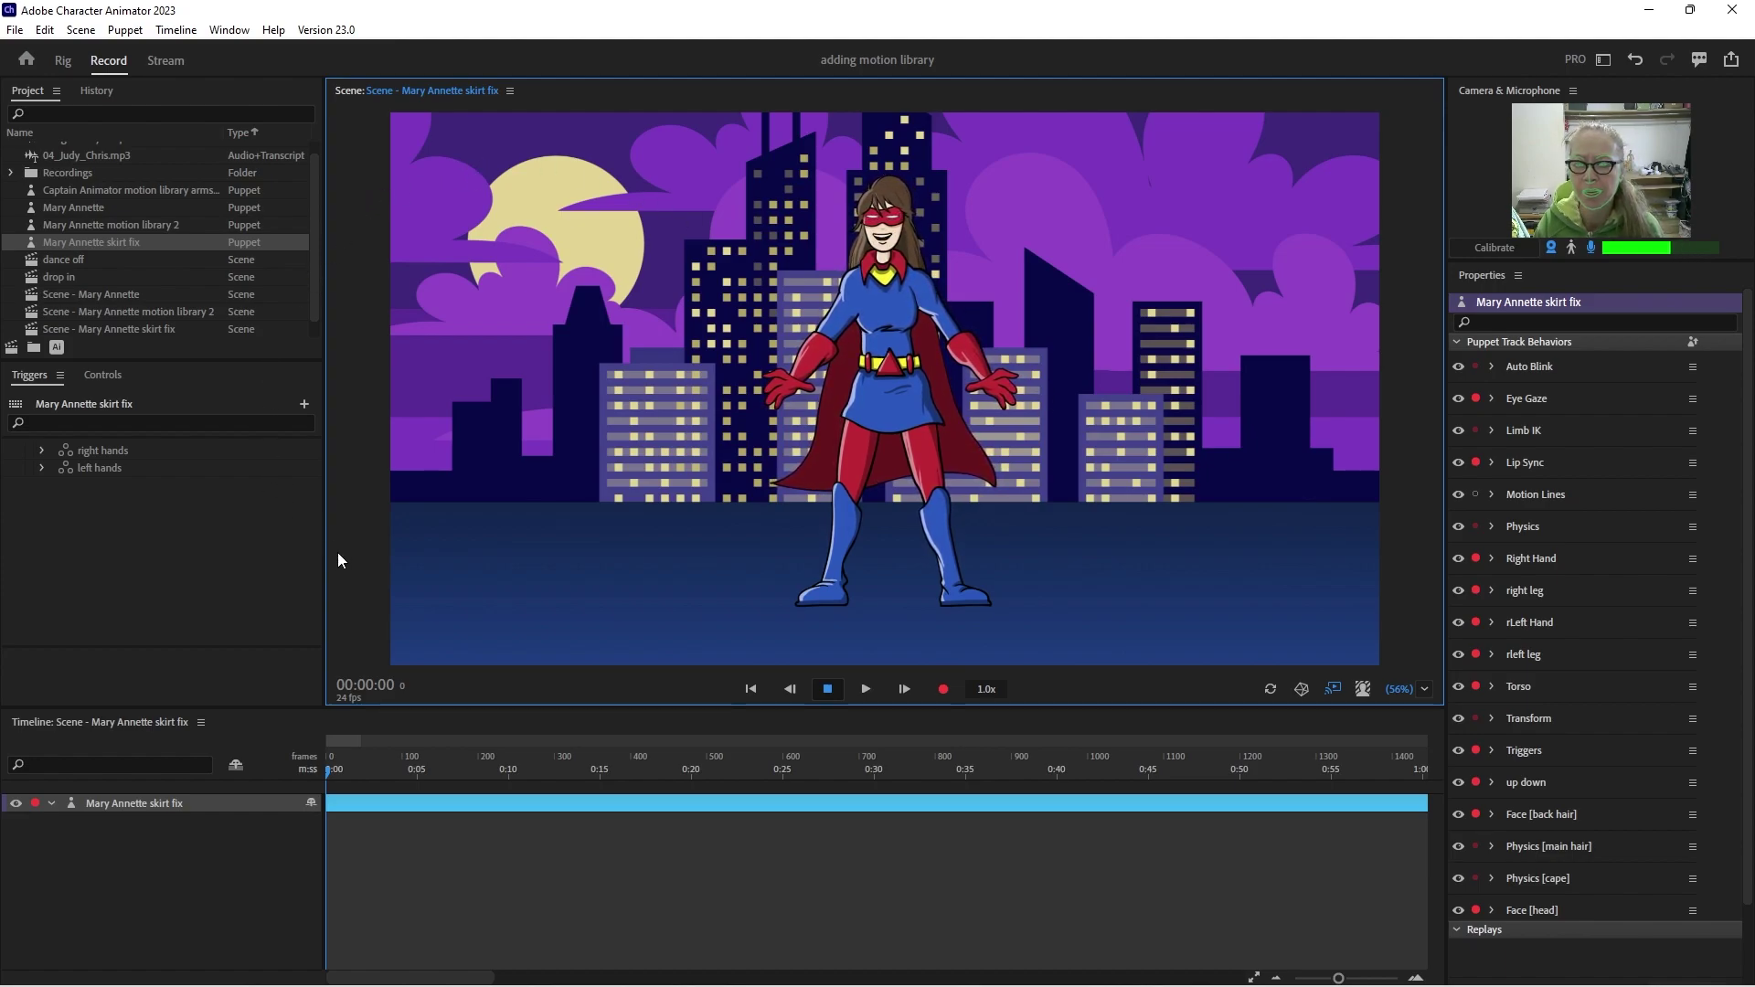
pyautogui.hotkey('alt', 'shift', '1')
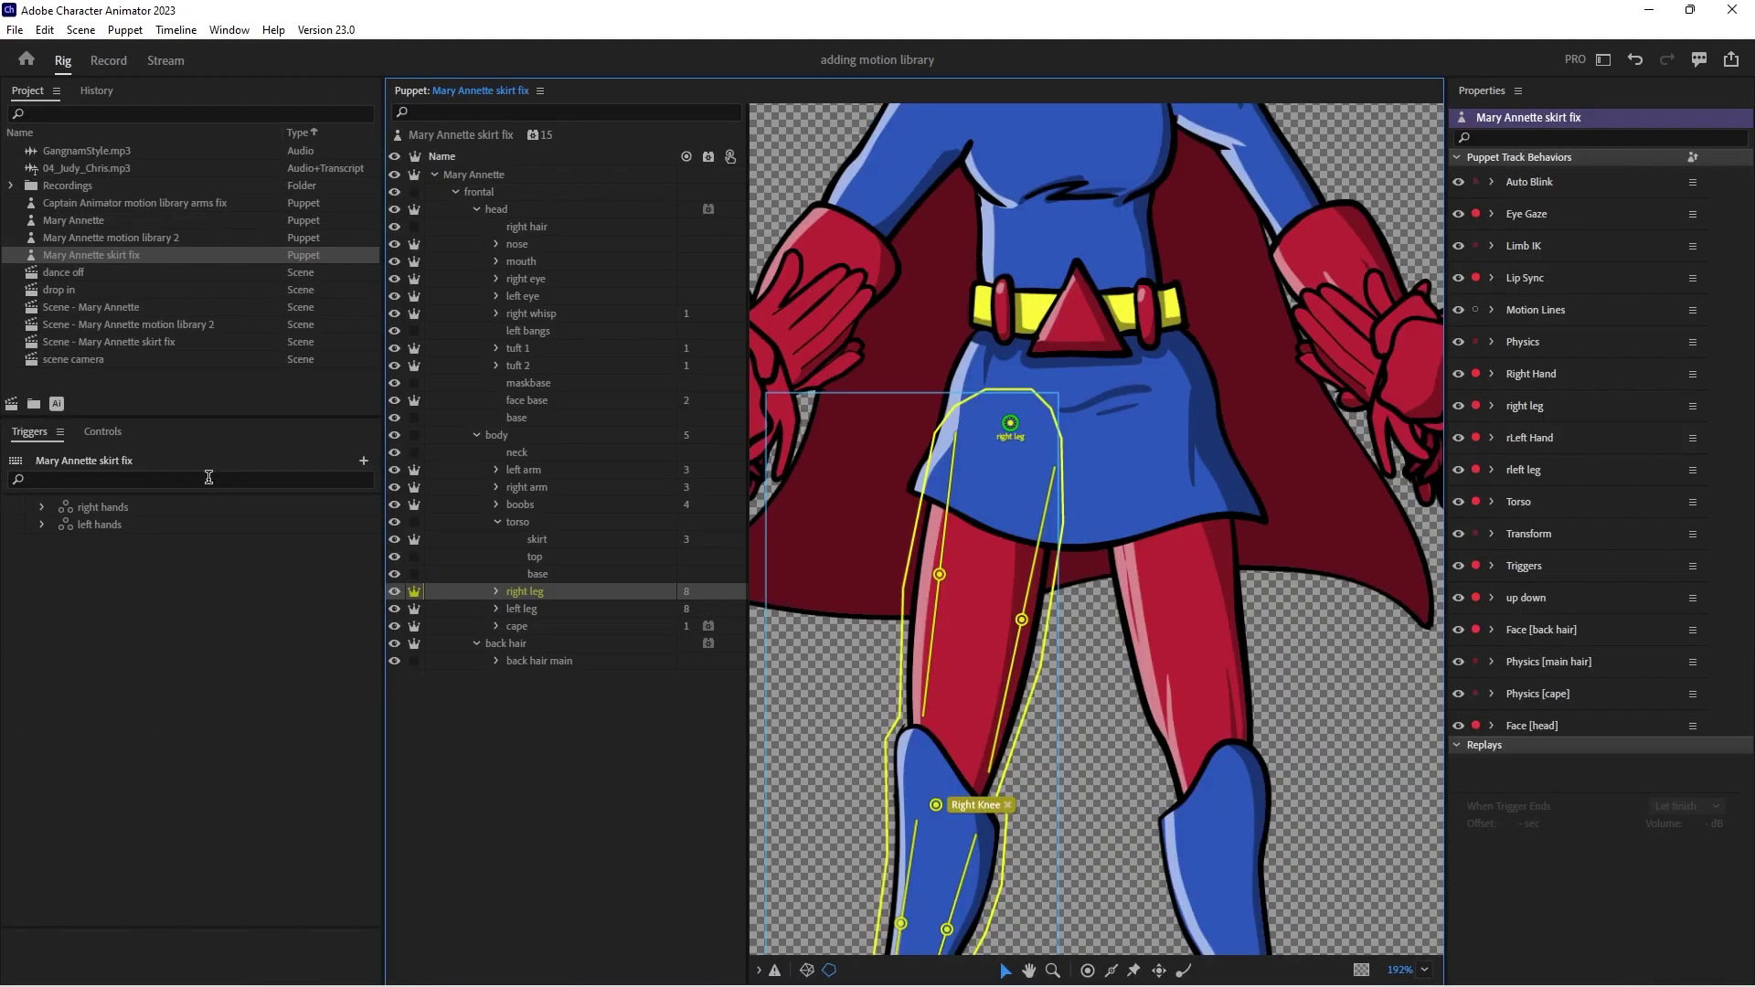
pyautogui.click(57, 405)
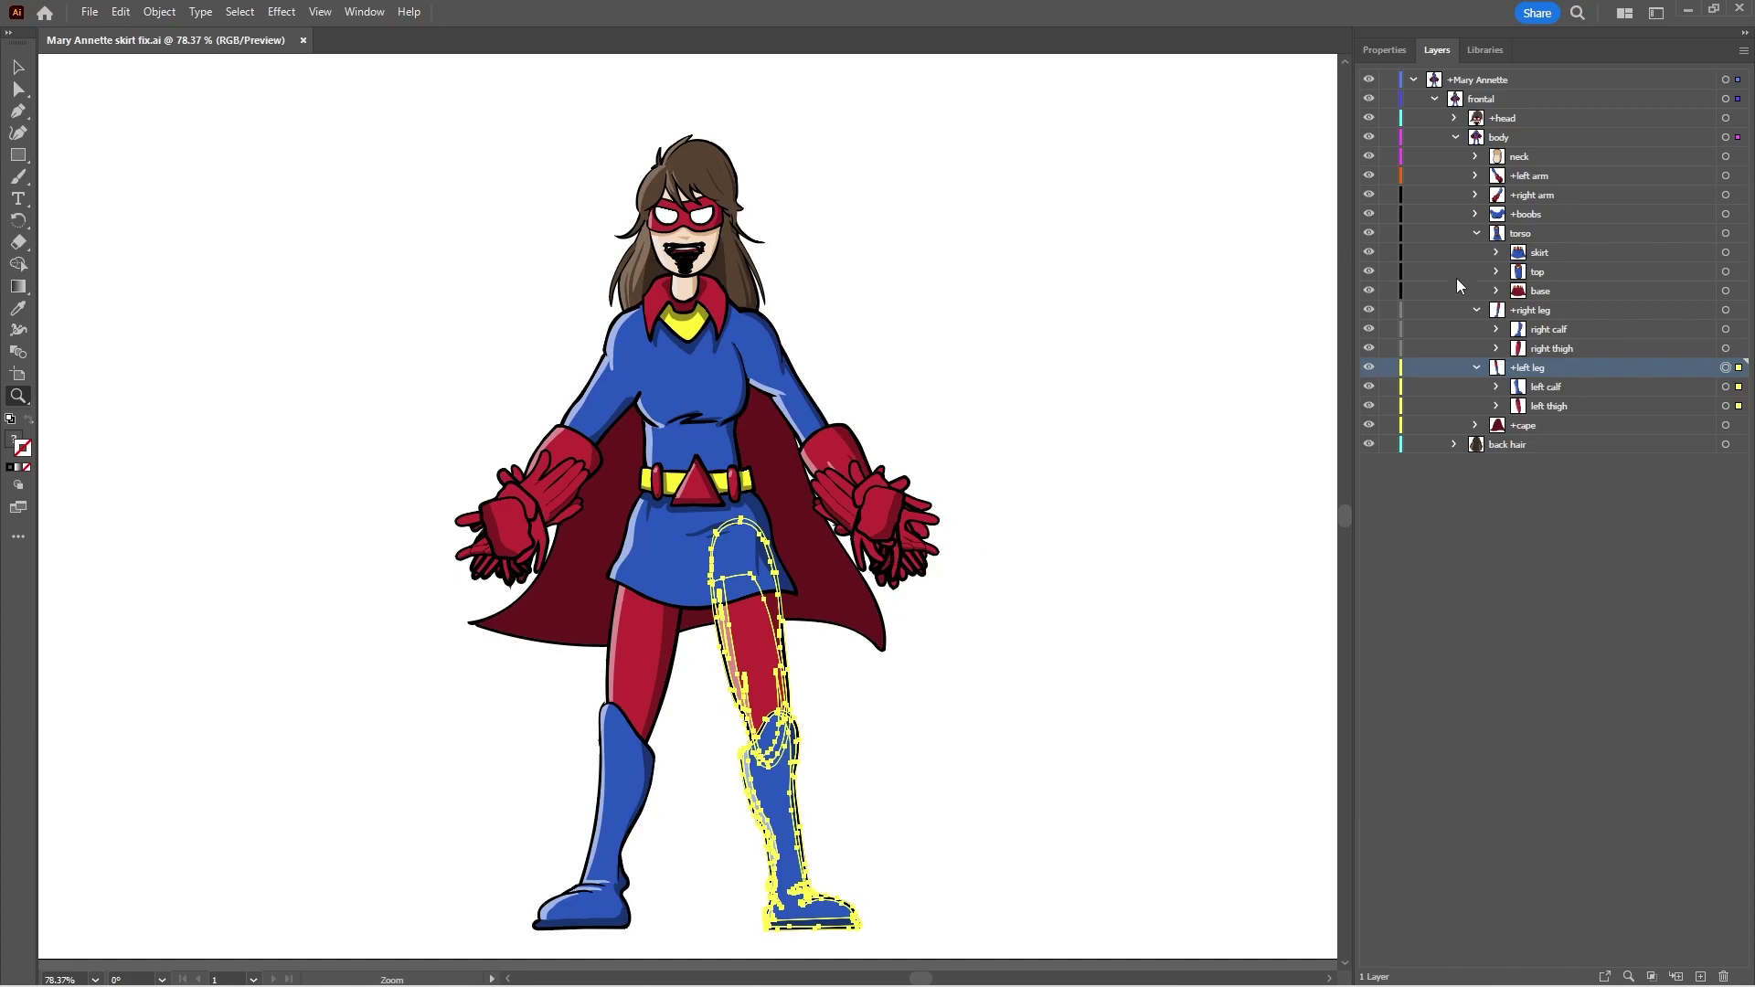
pyautogui.click(1516, 234)
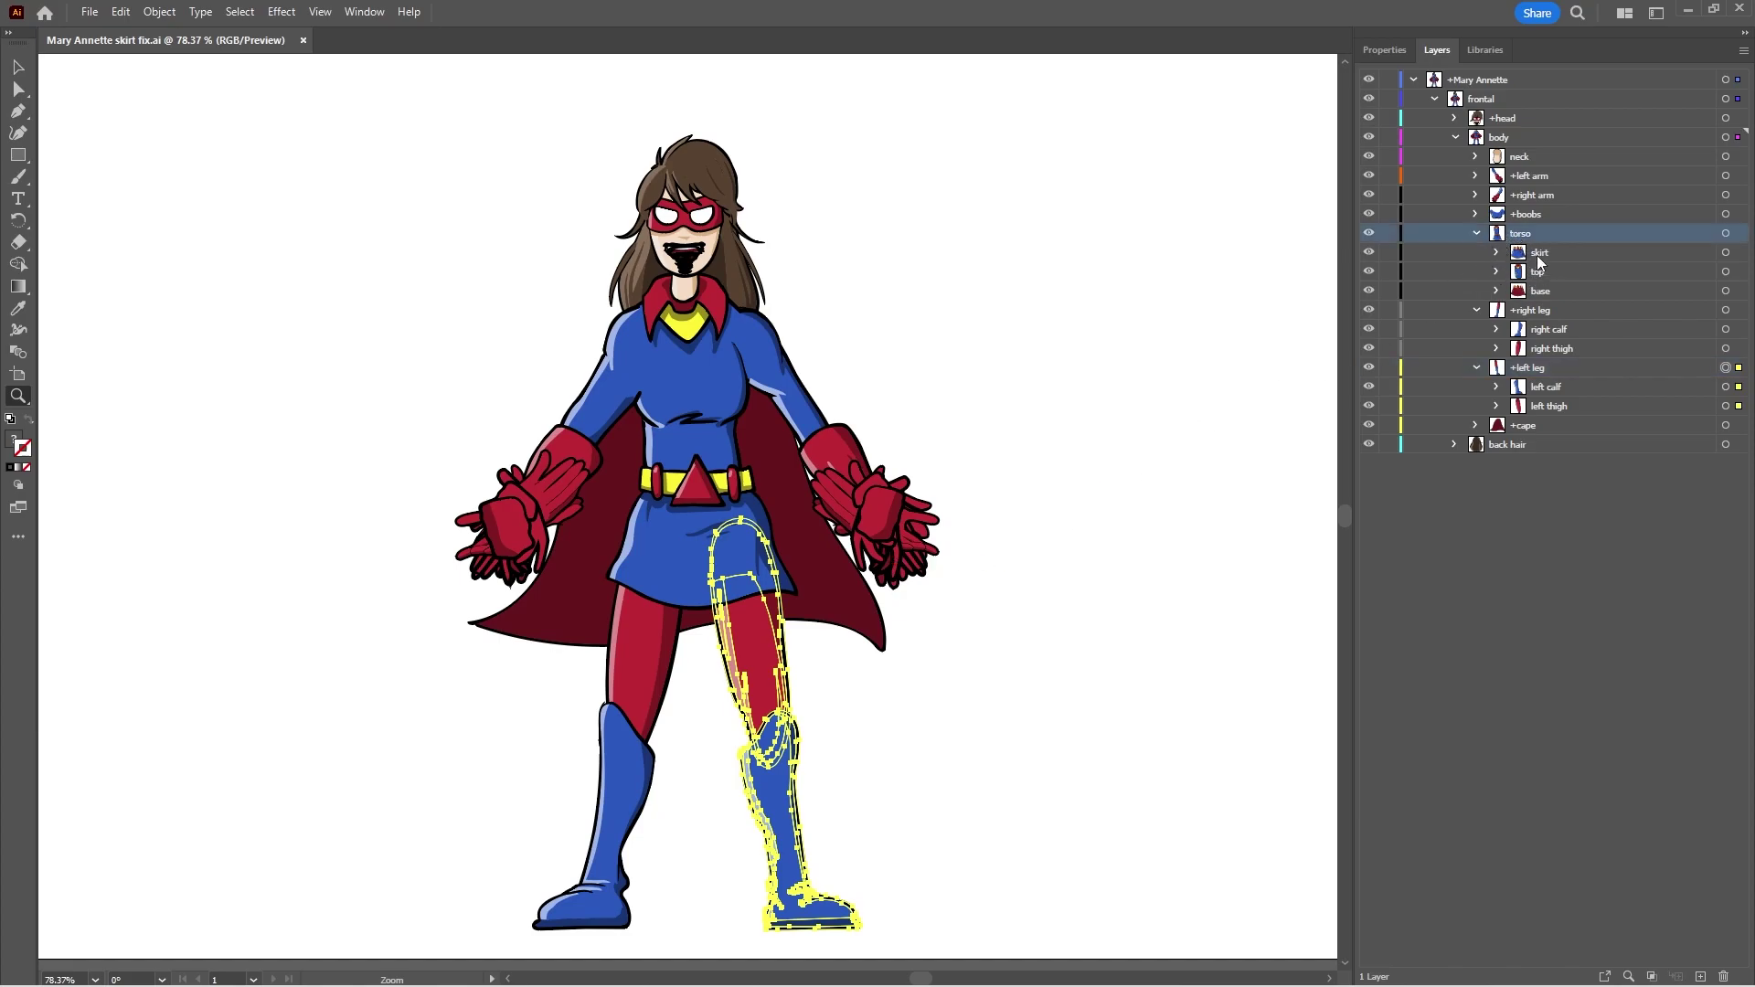
pyautogui.click(1550, 254)
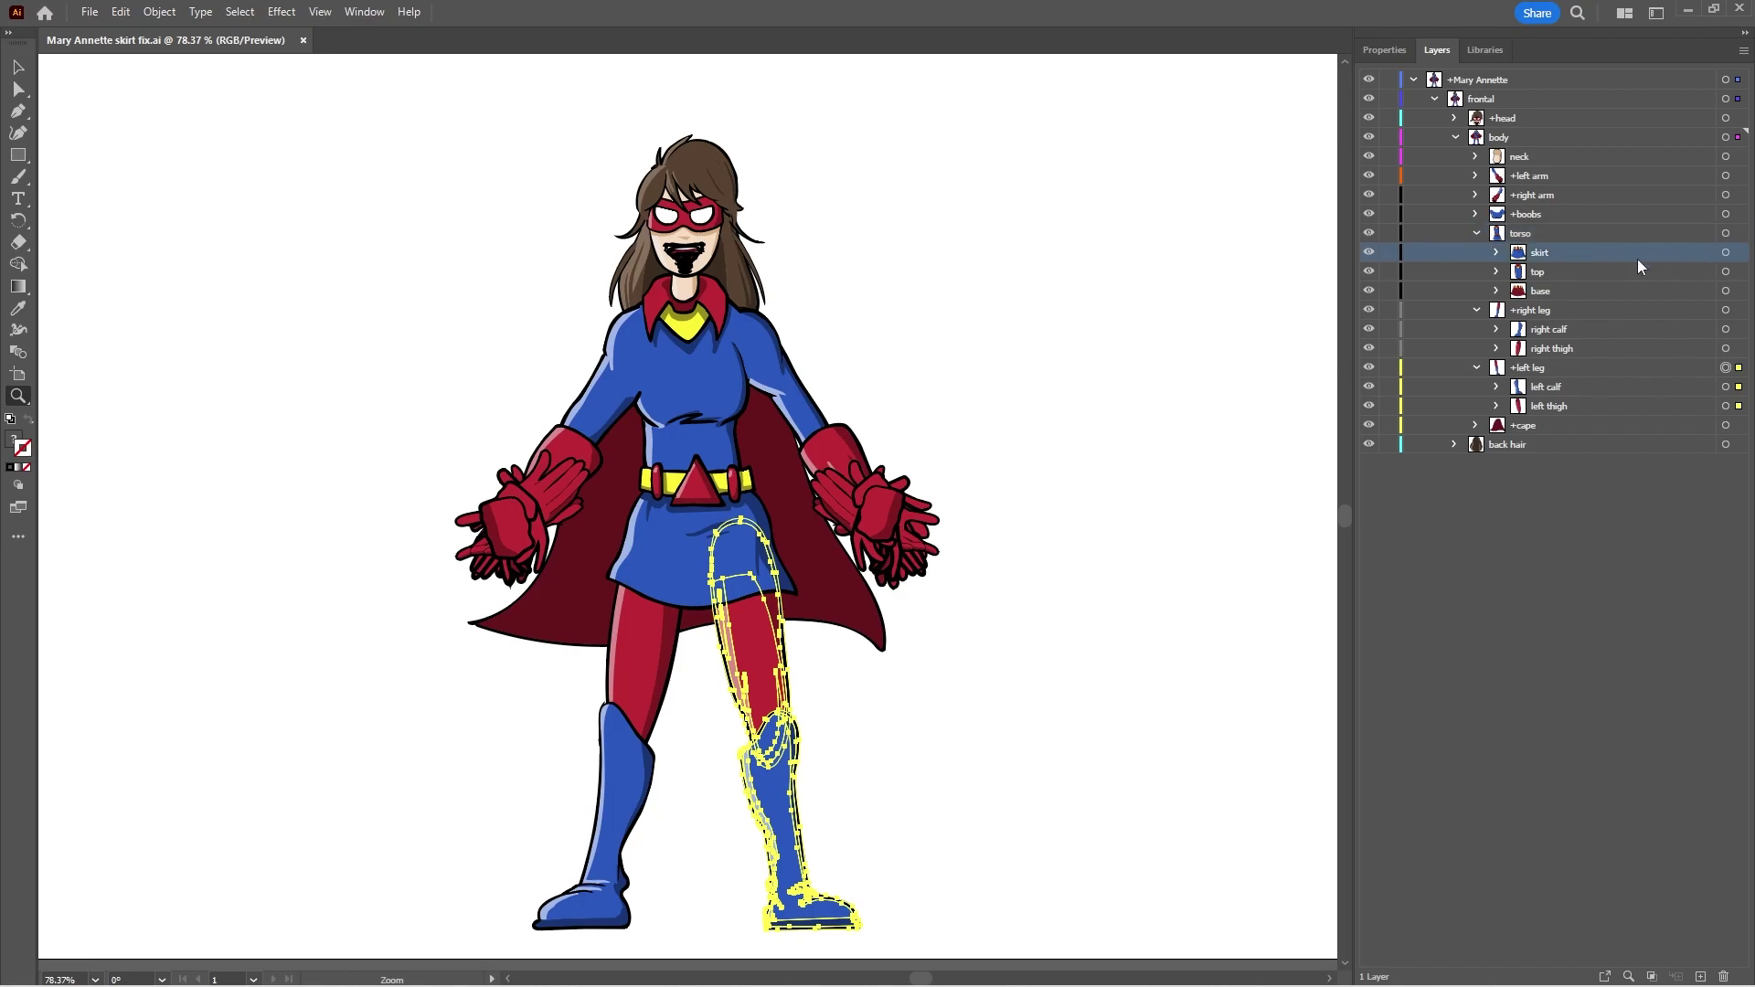
pyautogui.click(1586, 272)
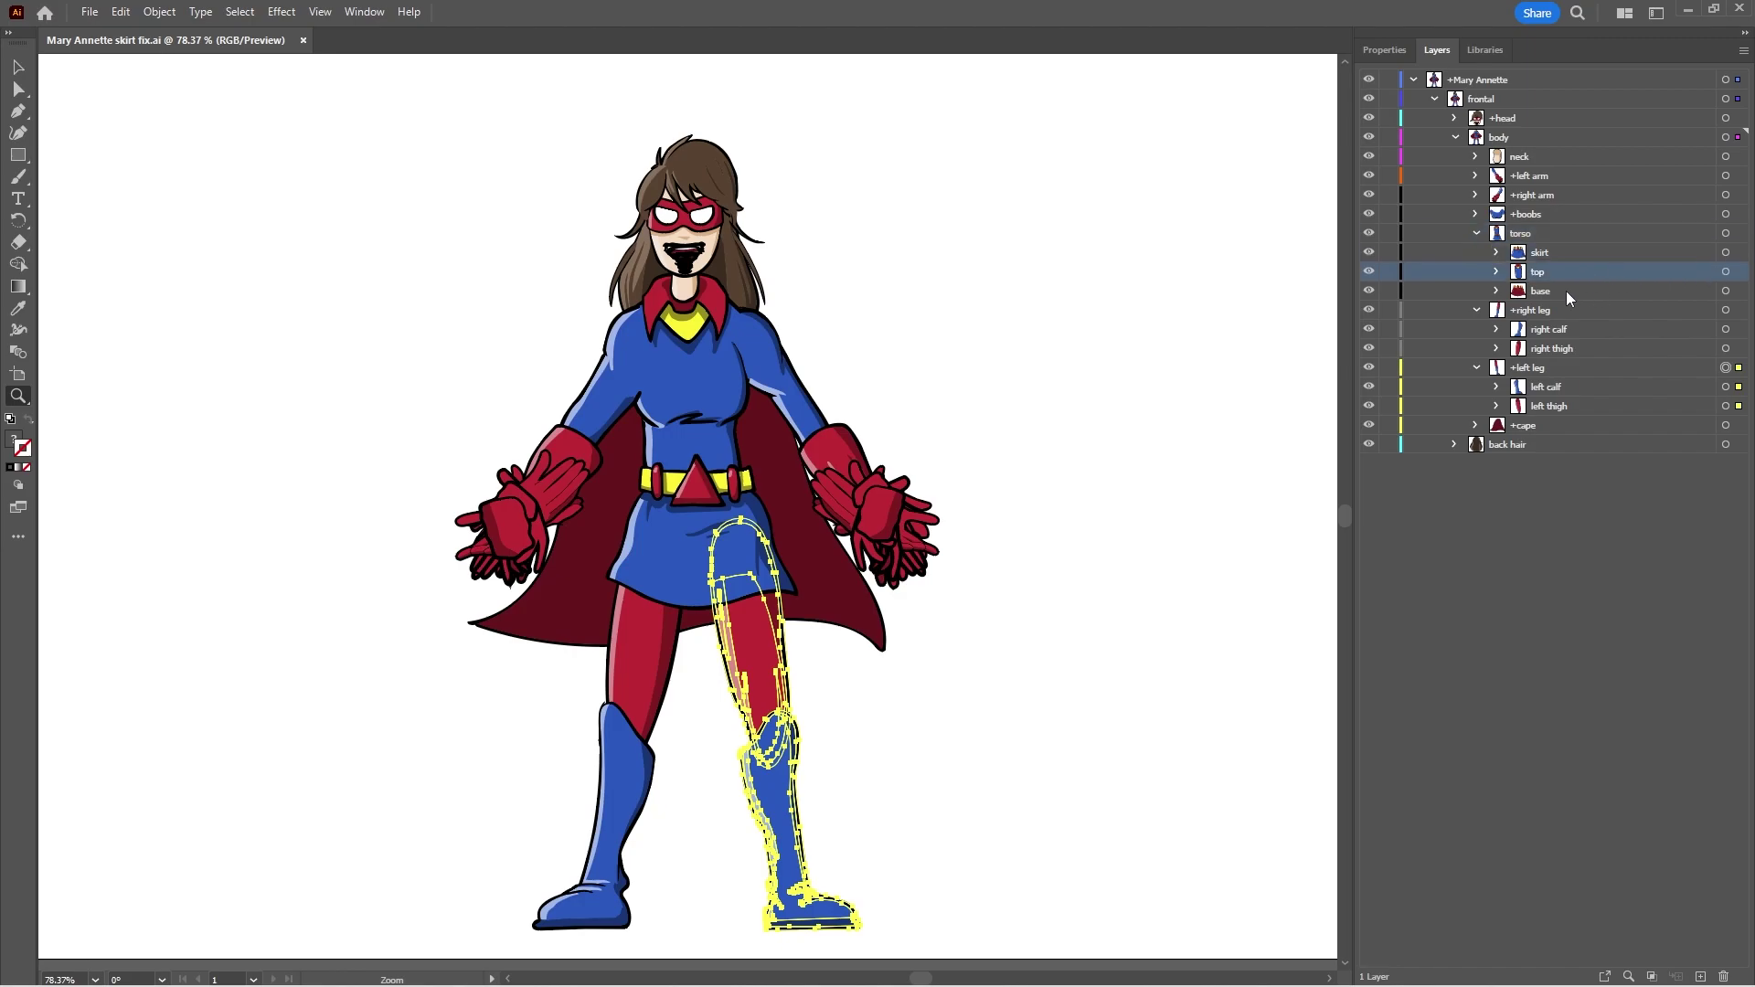
pyautogui.click(1565, 291)
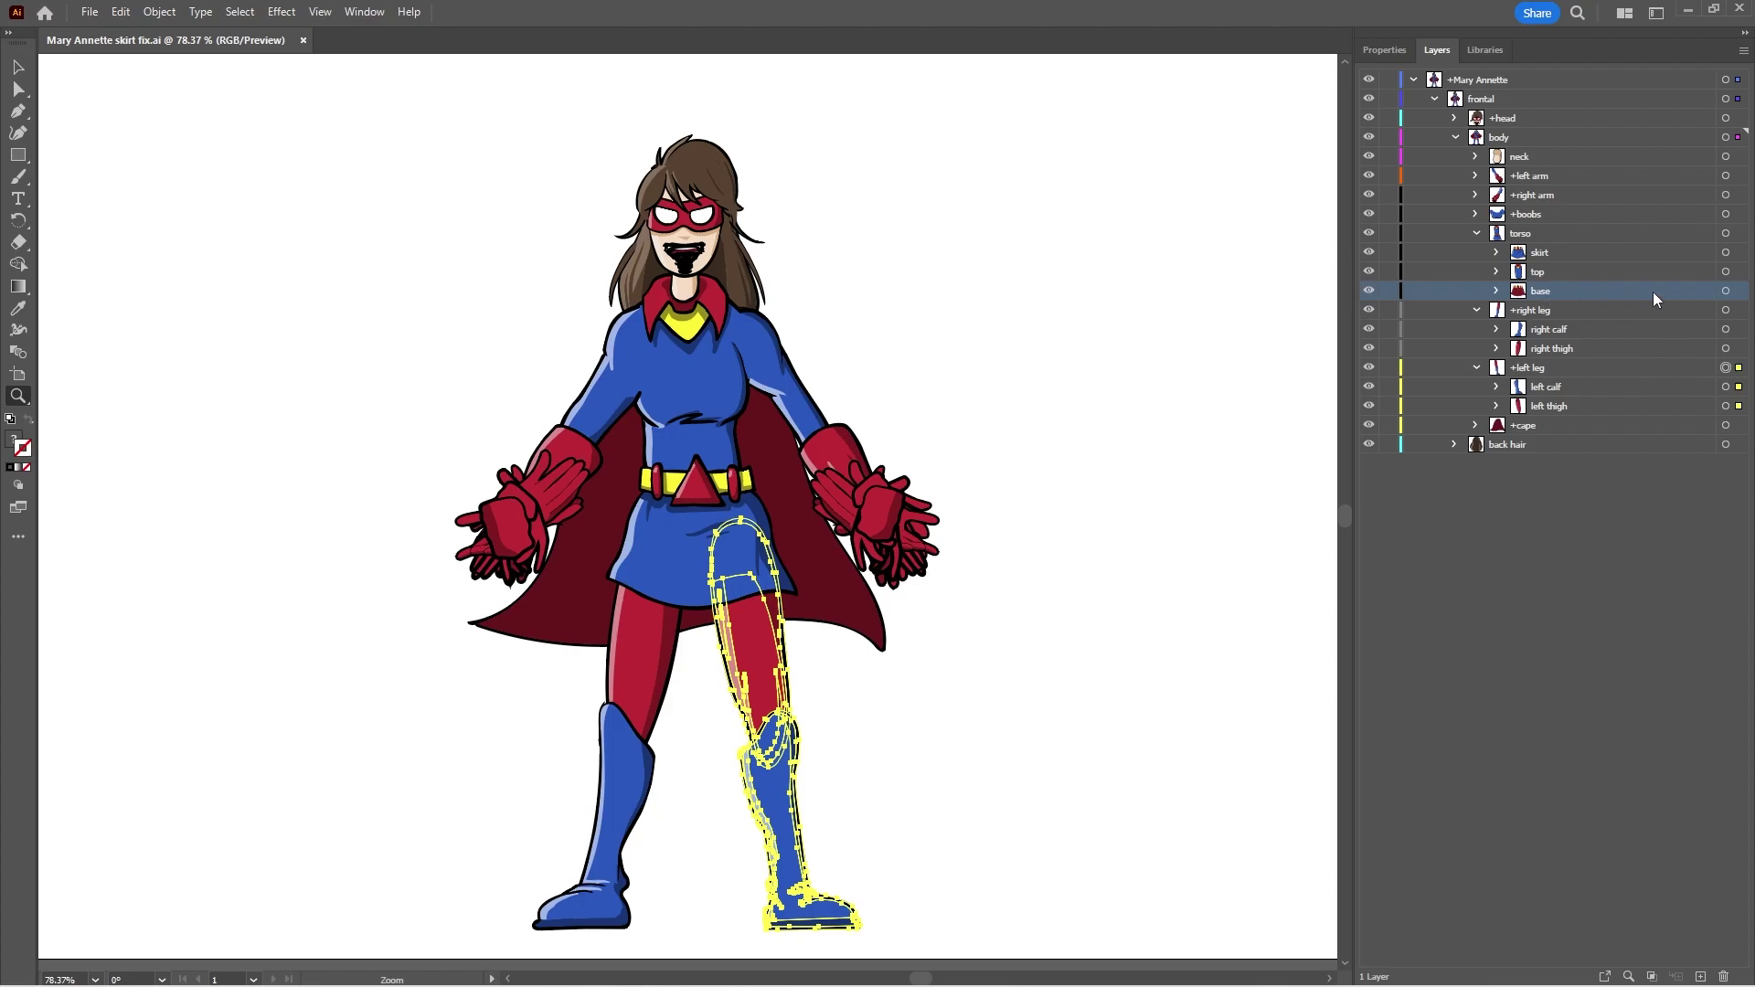
pyautogui.click(1555, 315)
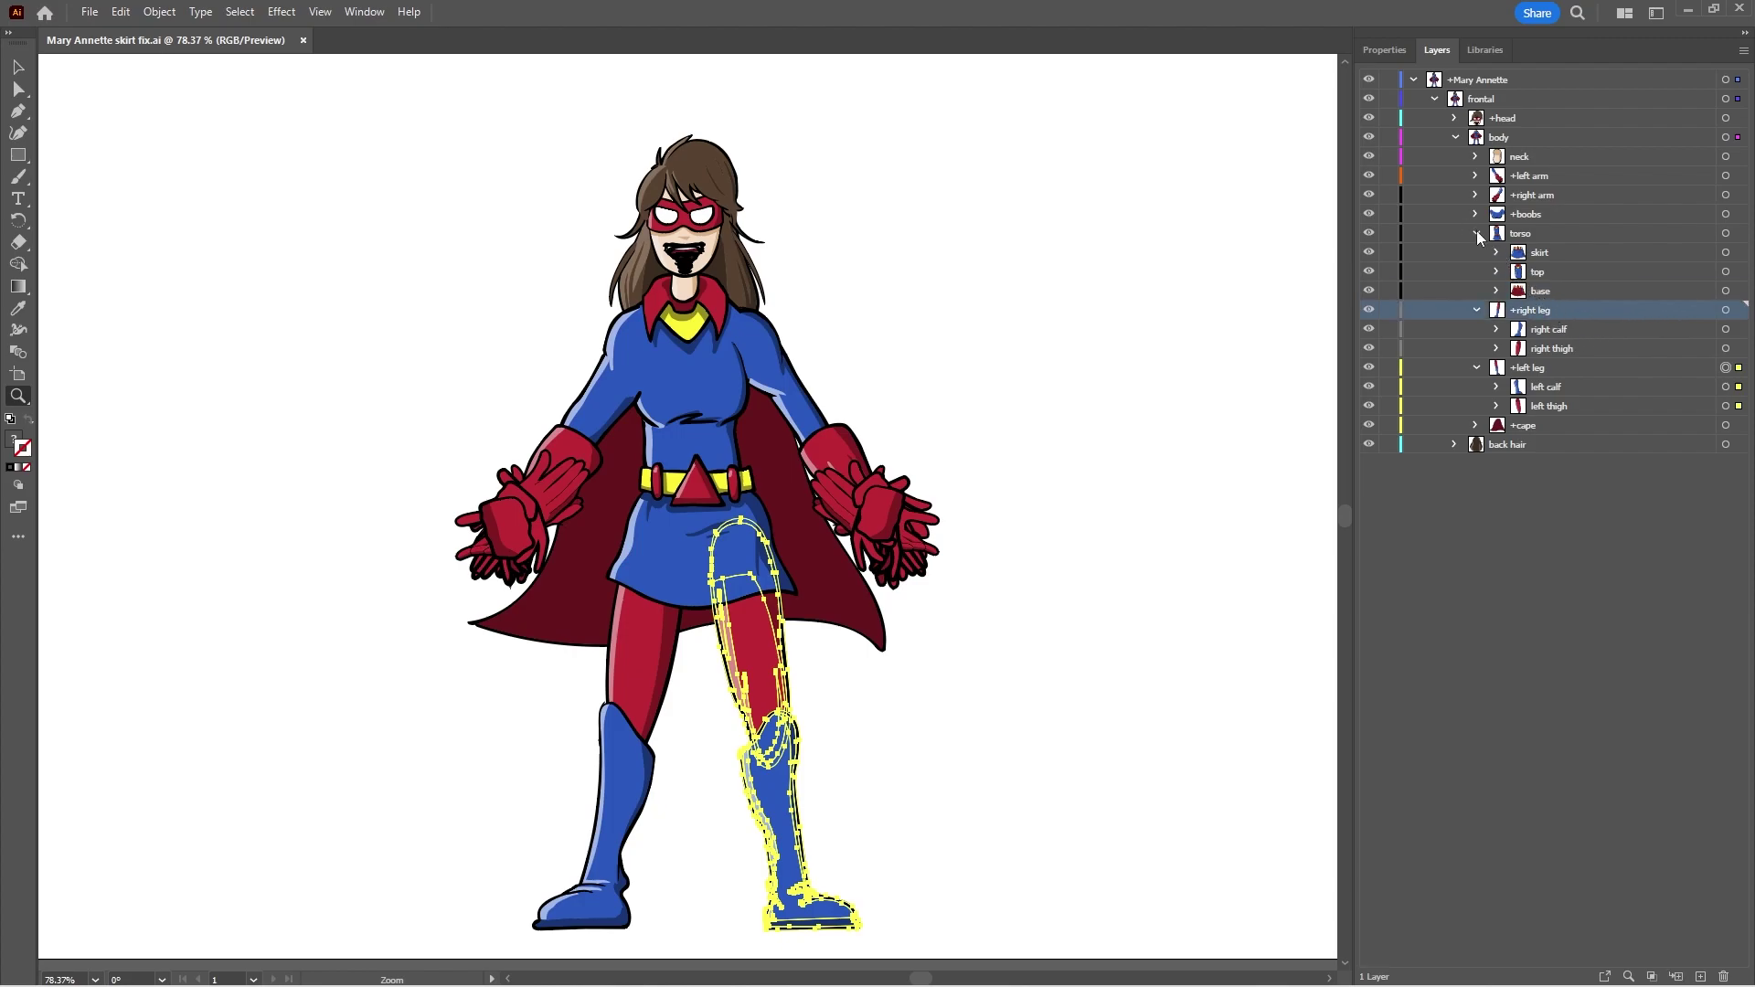
pyautogui.click(1554, 252)
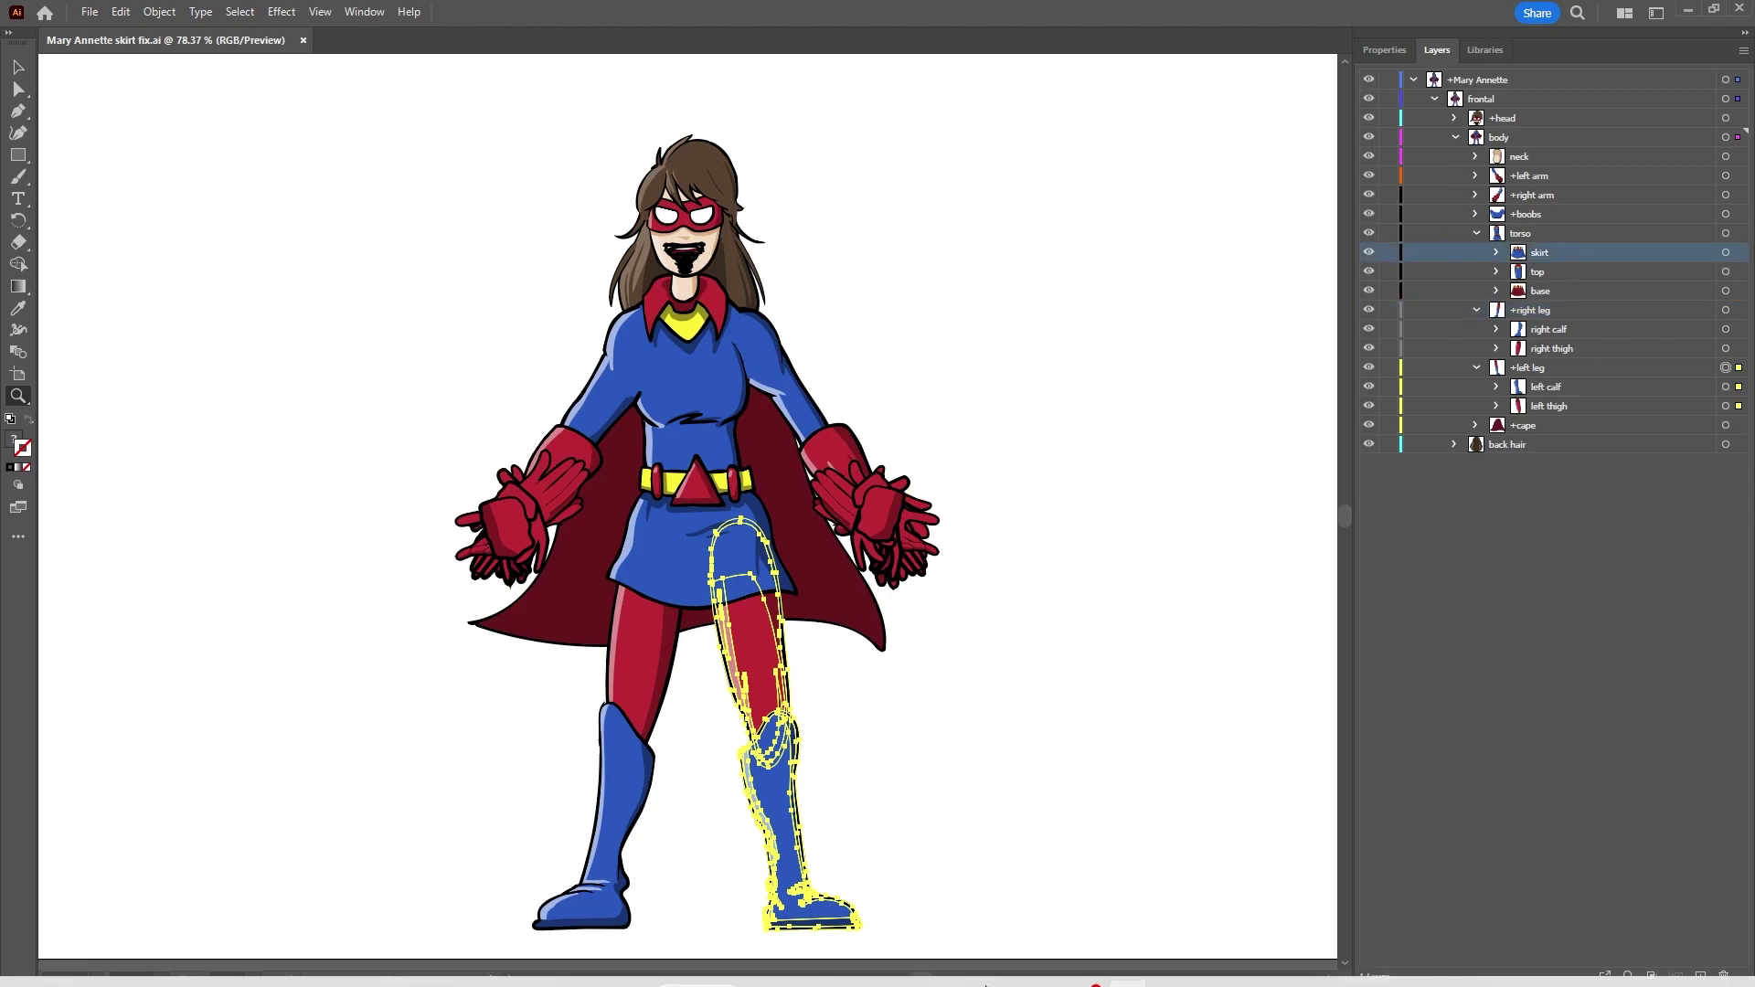
# Add a 'right skirt' handle on the right leg near the hem and tag it Leader
pyautogui.click(1011, 966)
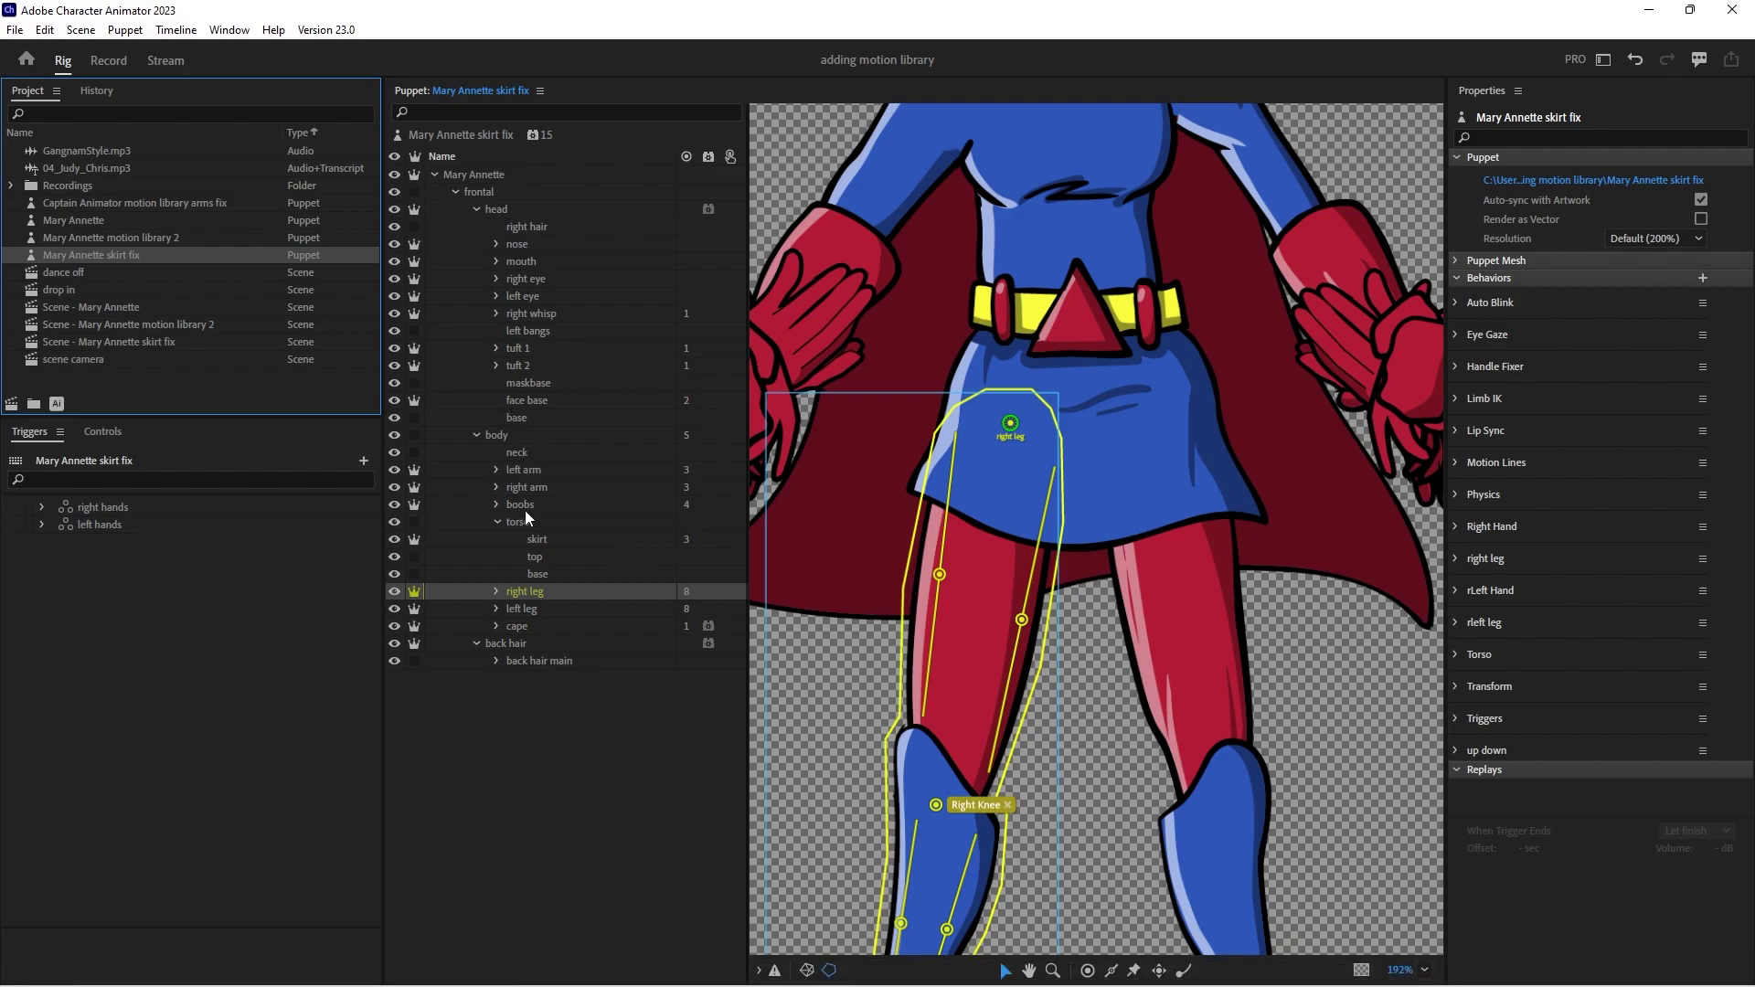
pyautogui.click(556, 543)
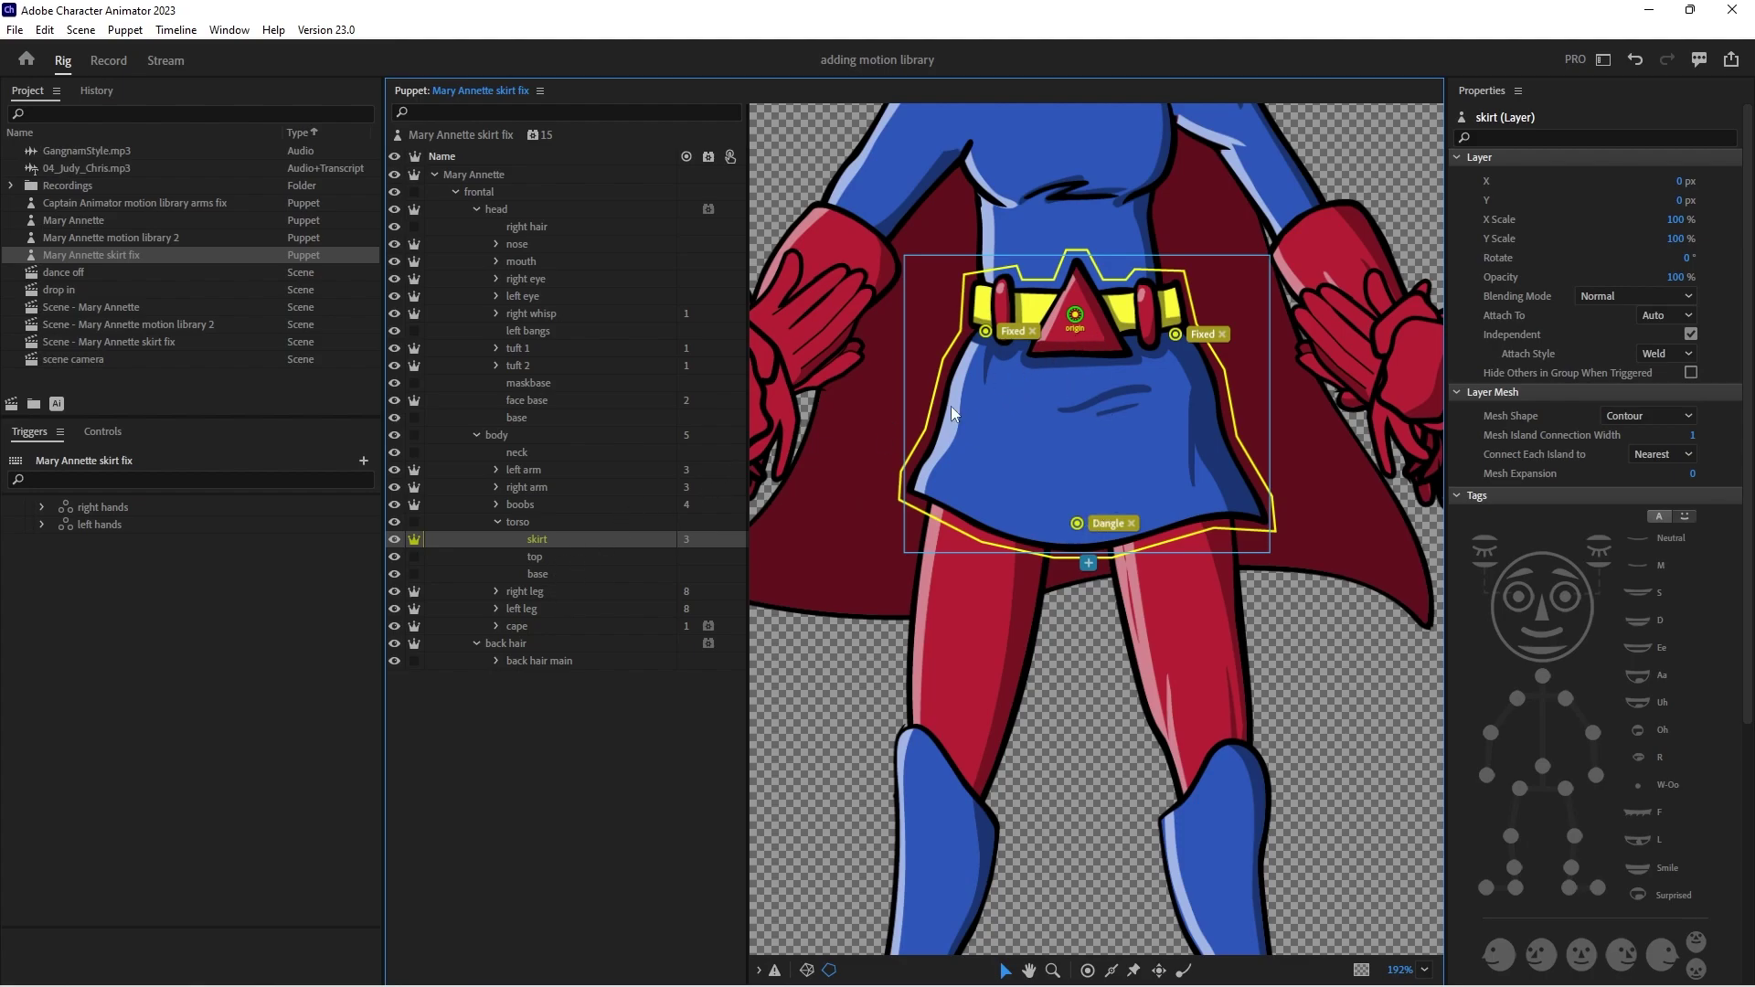
pyautogui.click(541, 594)
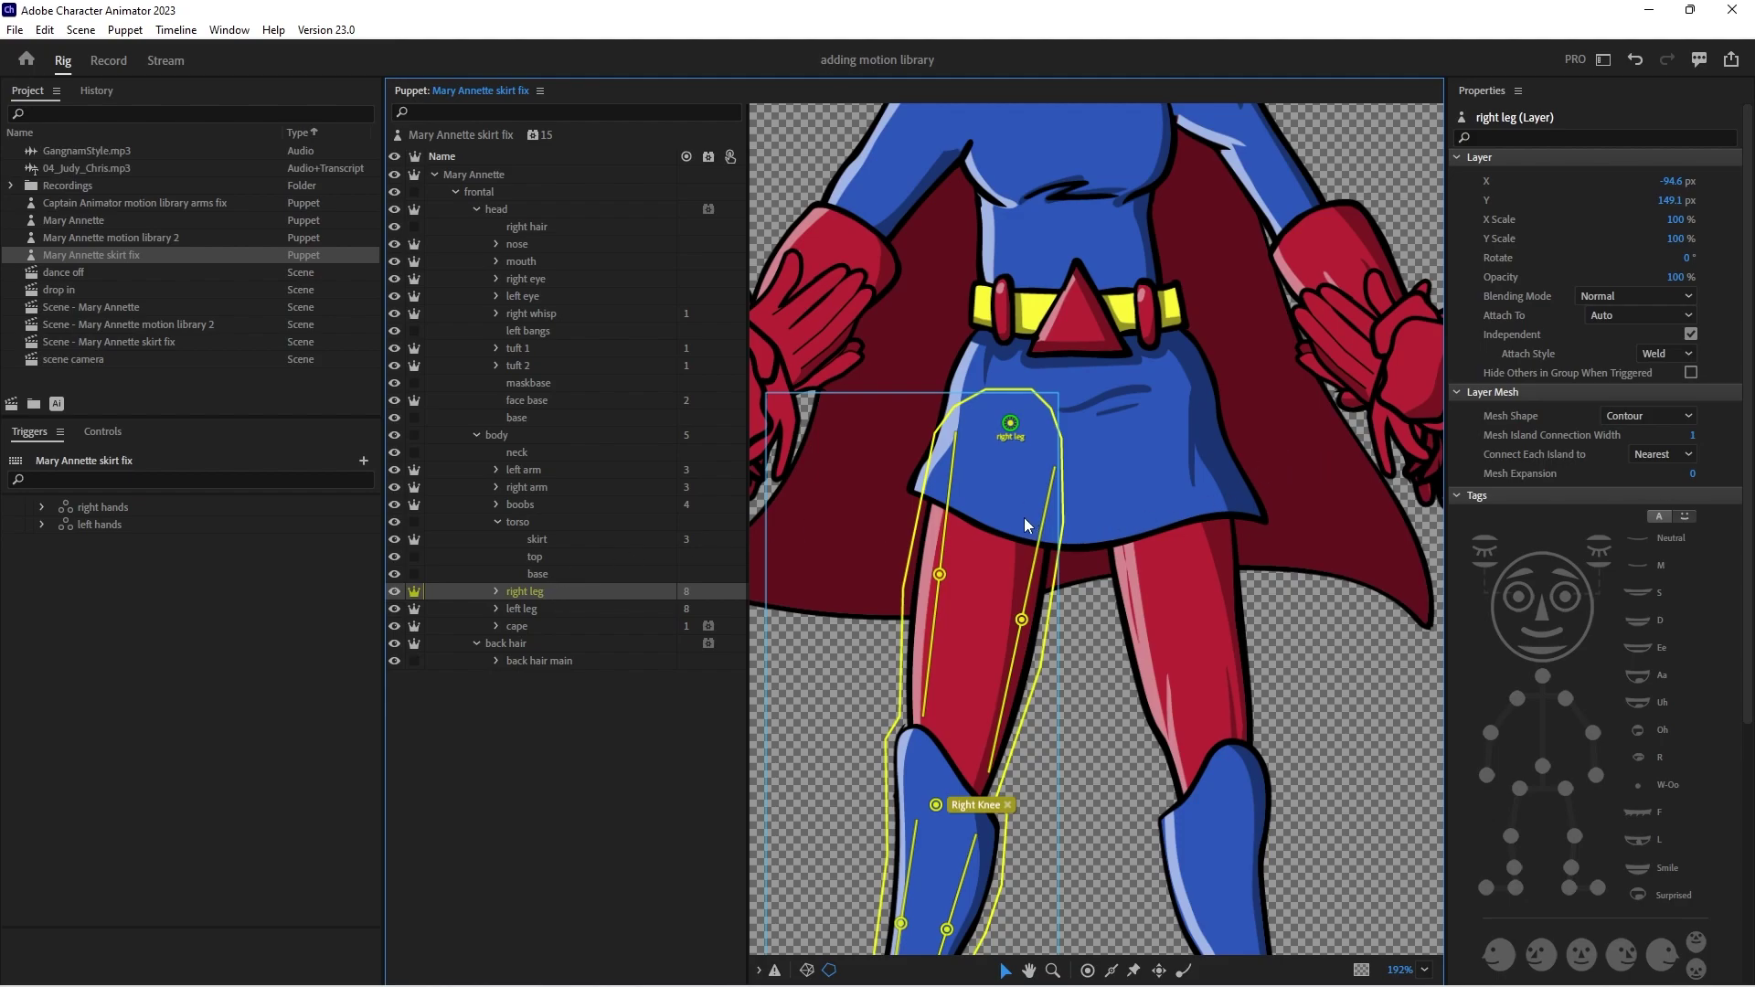
pyautogui.press('h')
pyautogui.click(937, 488)
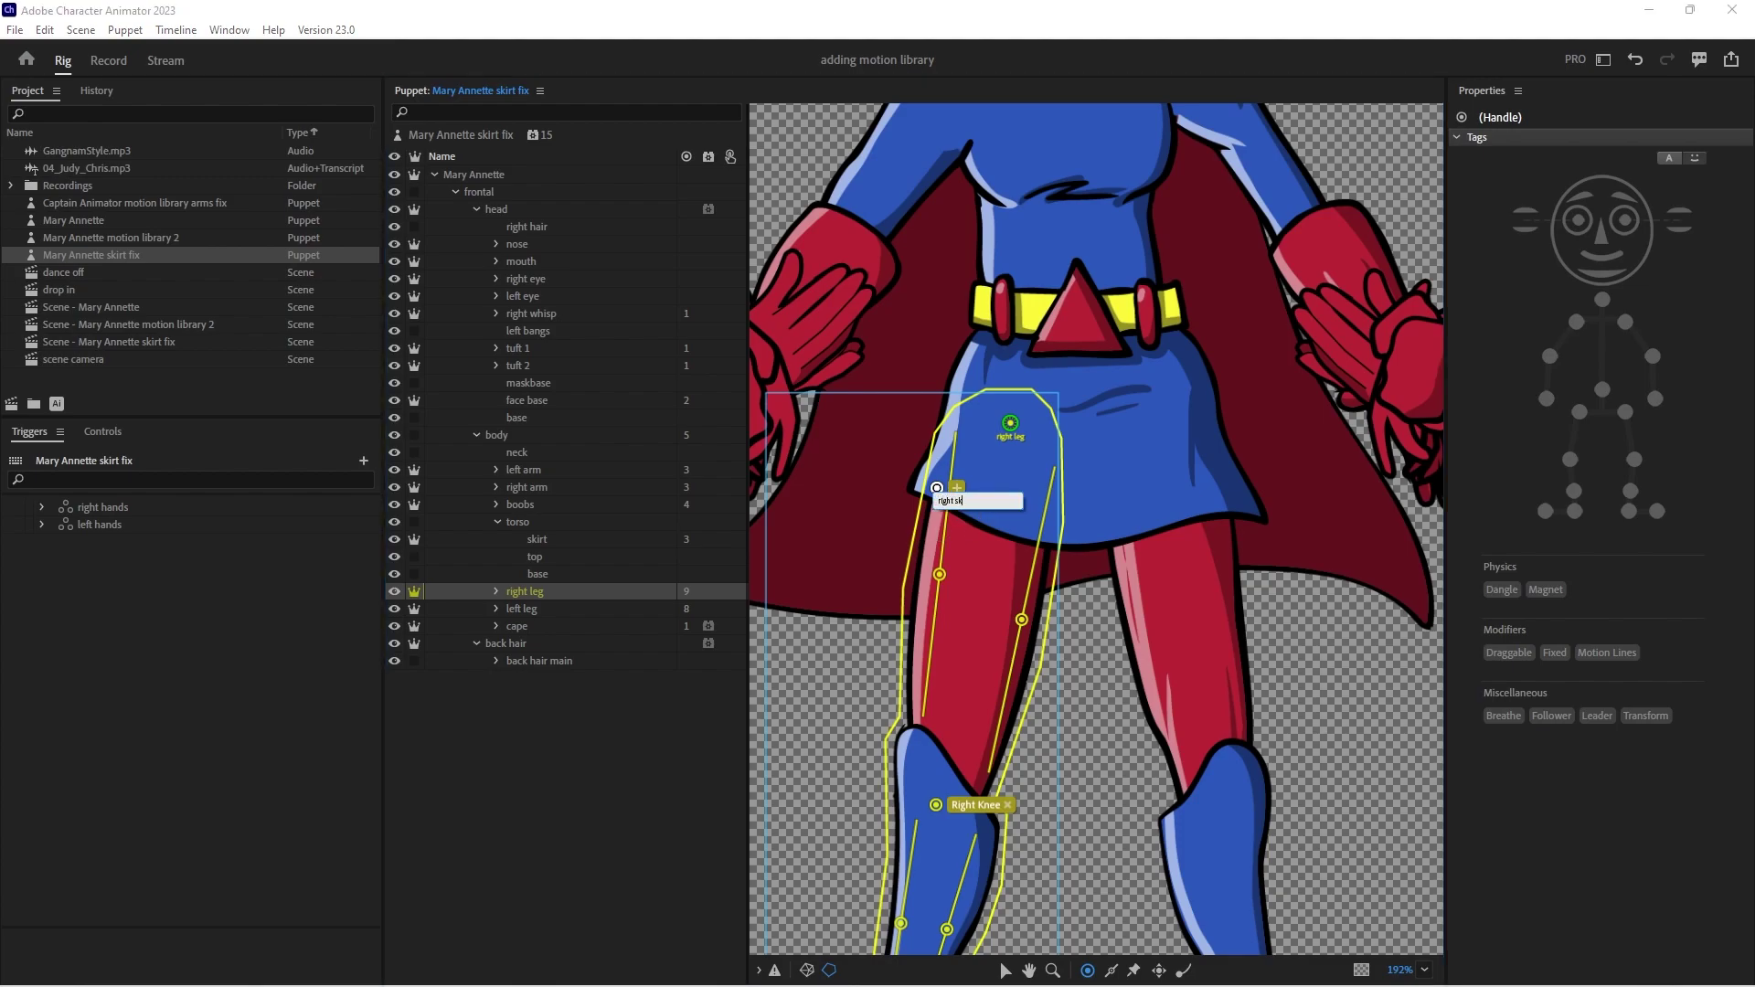
pyautogui.press('Return')
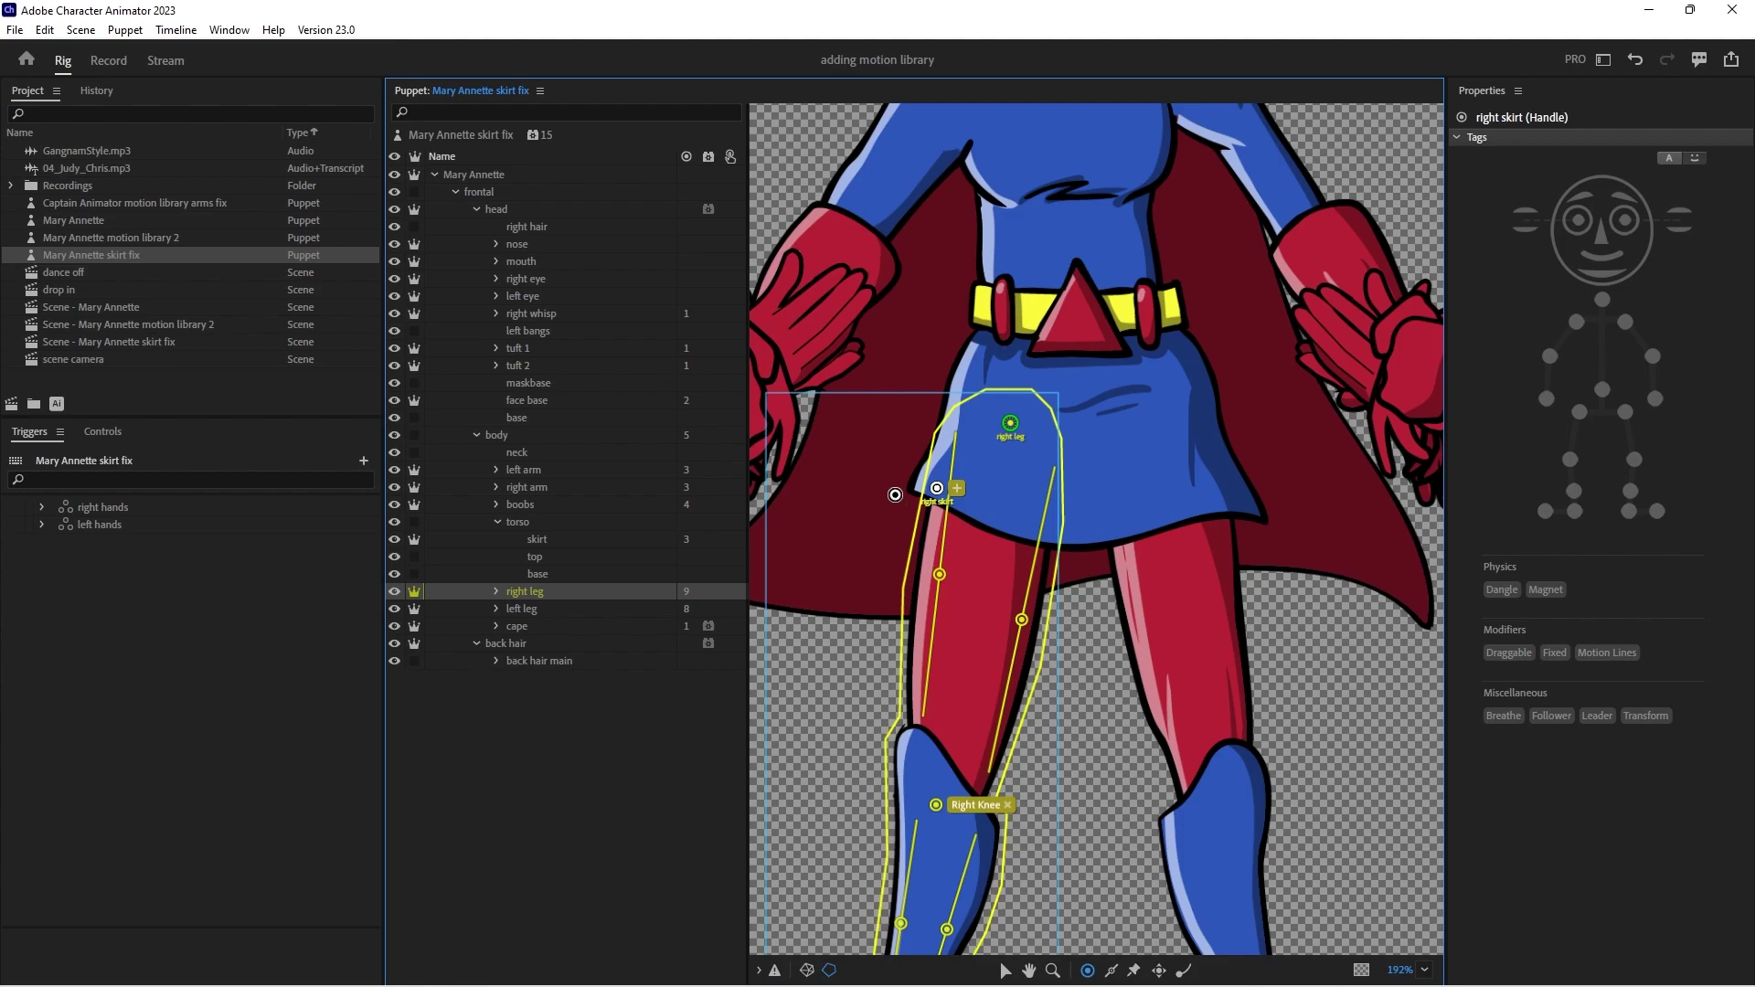
pyautogui.press('v')
pyautogui.click(1592, 715)
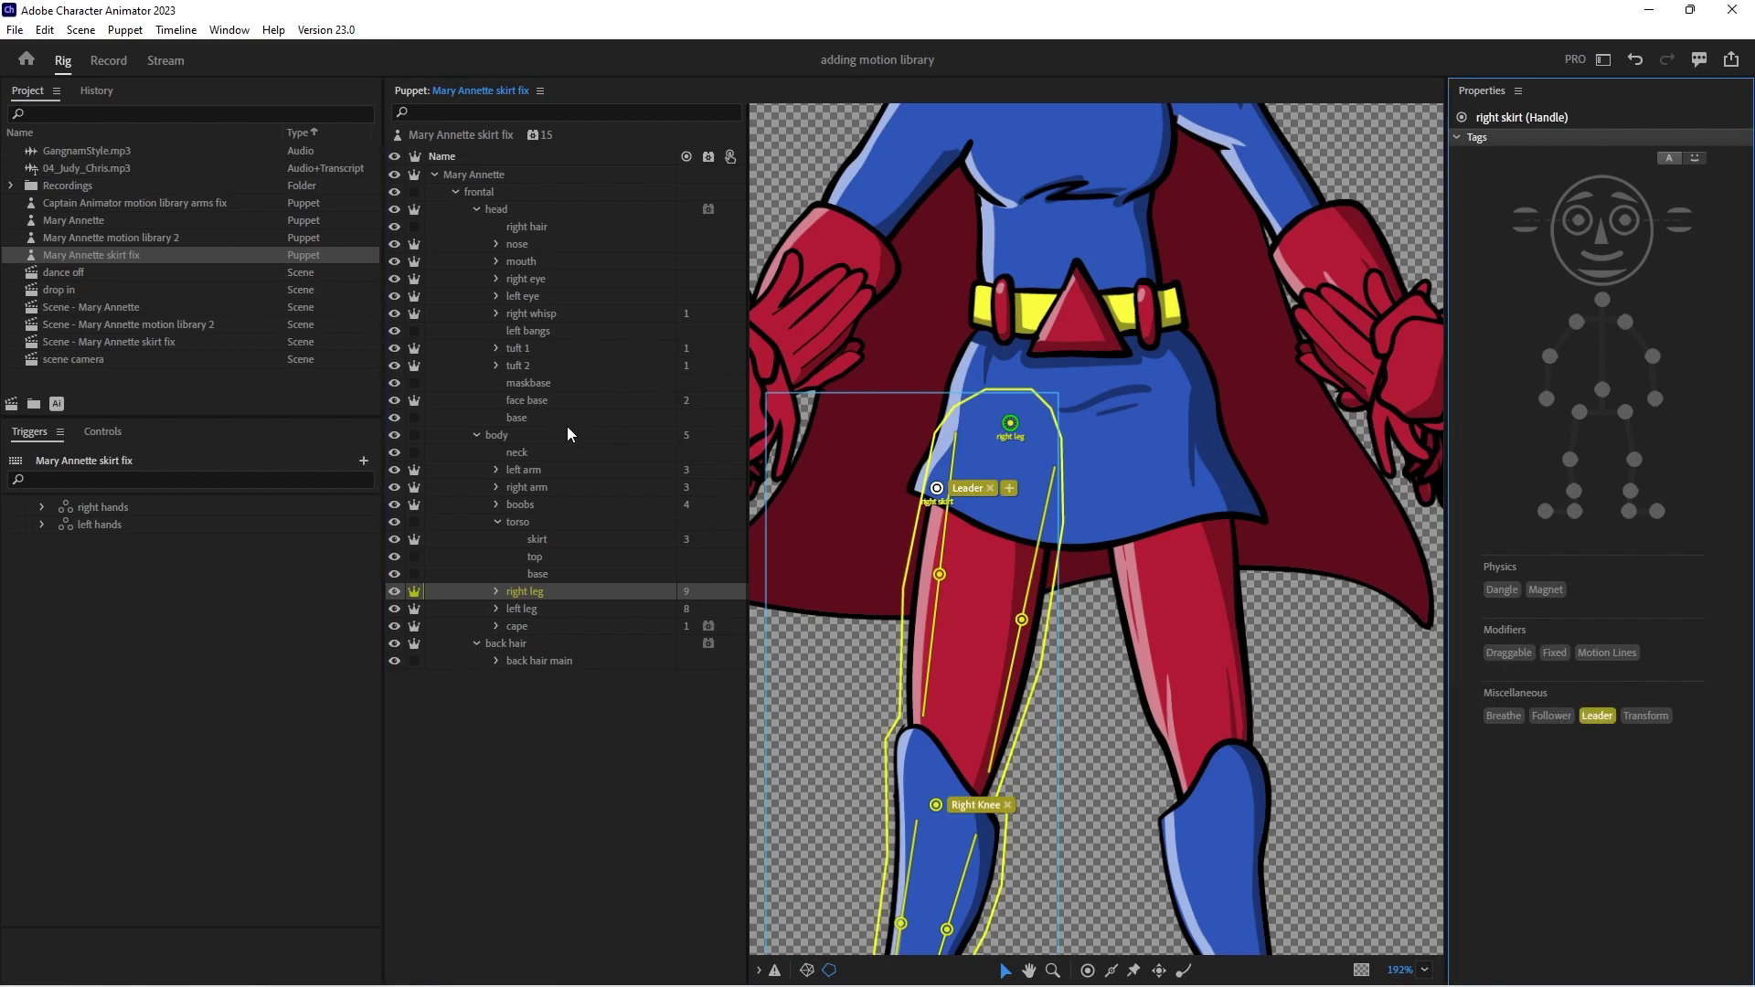
# Paste the right skirt handle onto the skirt layer and tag it Follower
pyautogui.click(536, 538)
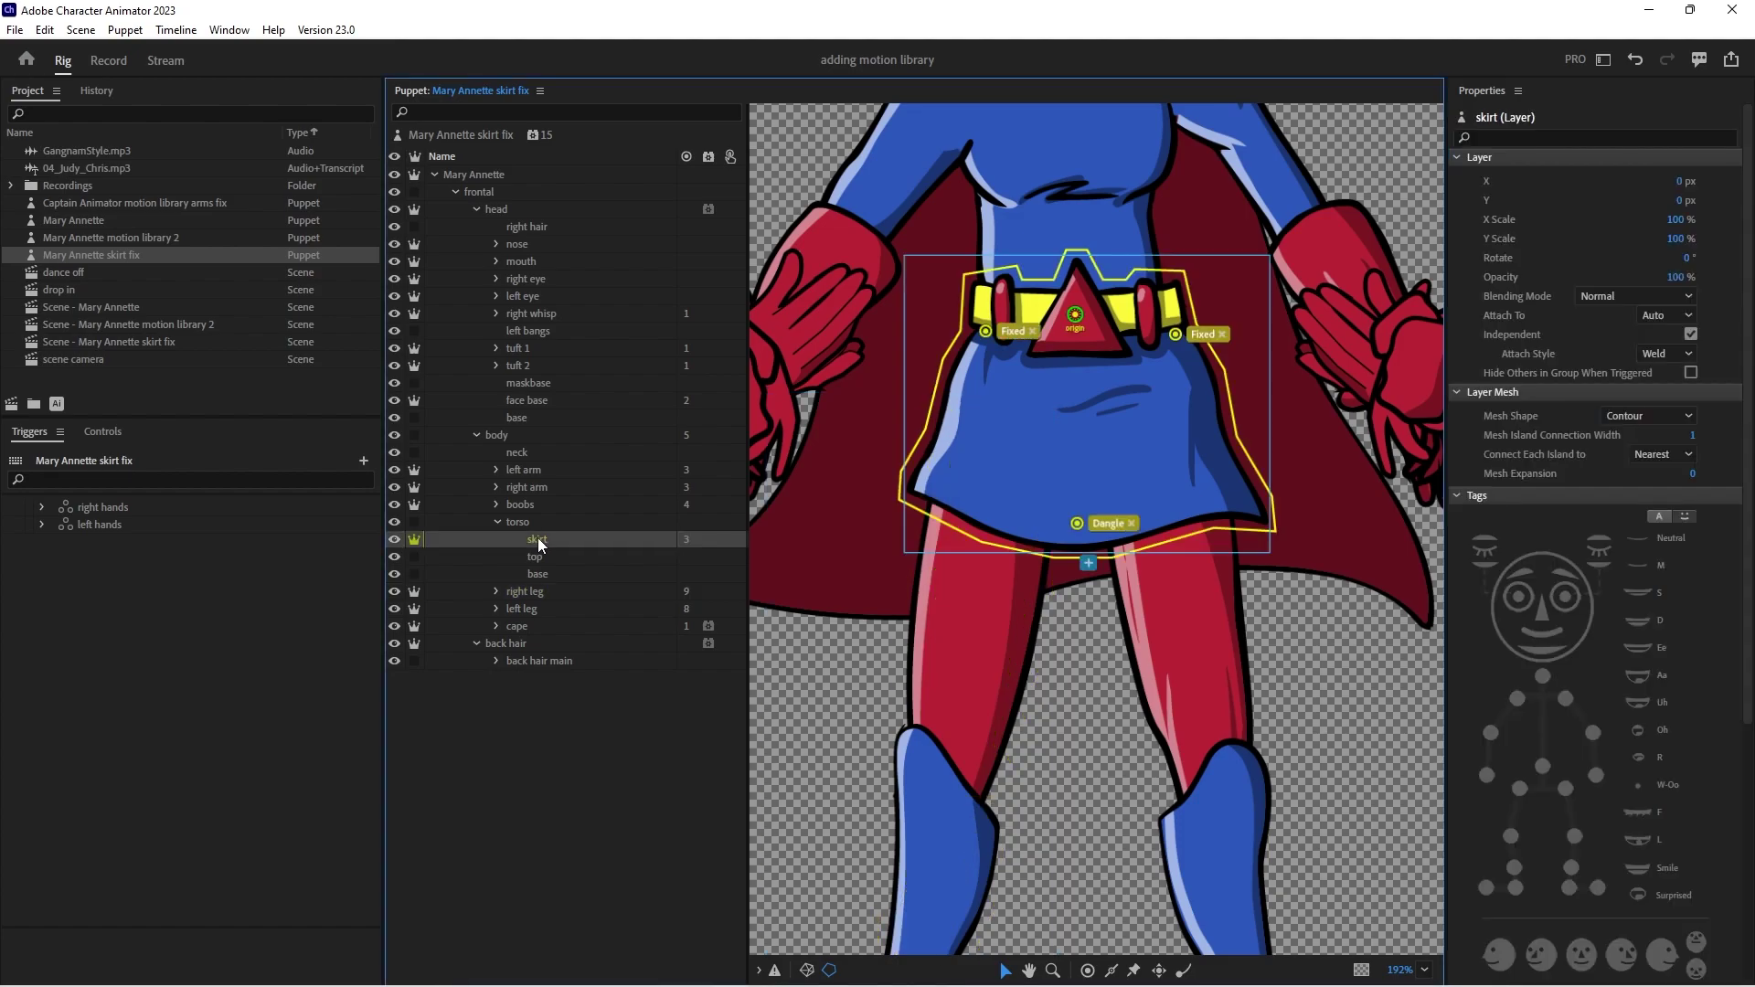
pyautogui.hotkey('ctrl', 'v')
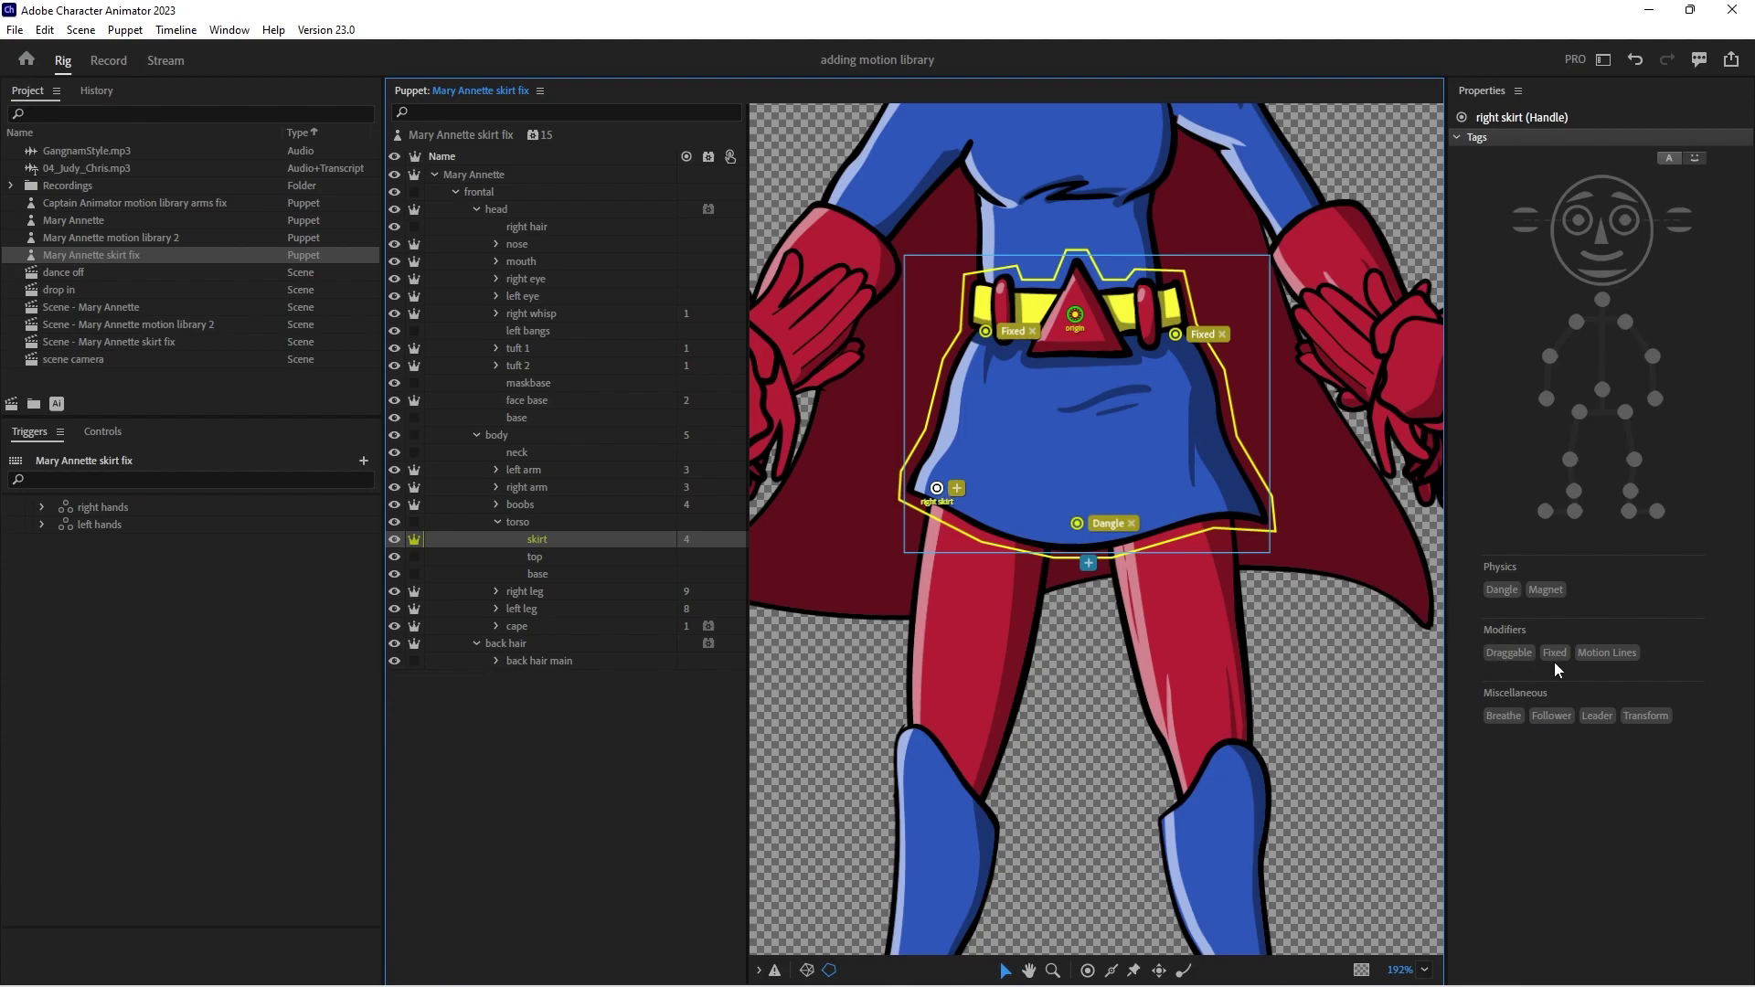
pyautogui.click(1550, 716)
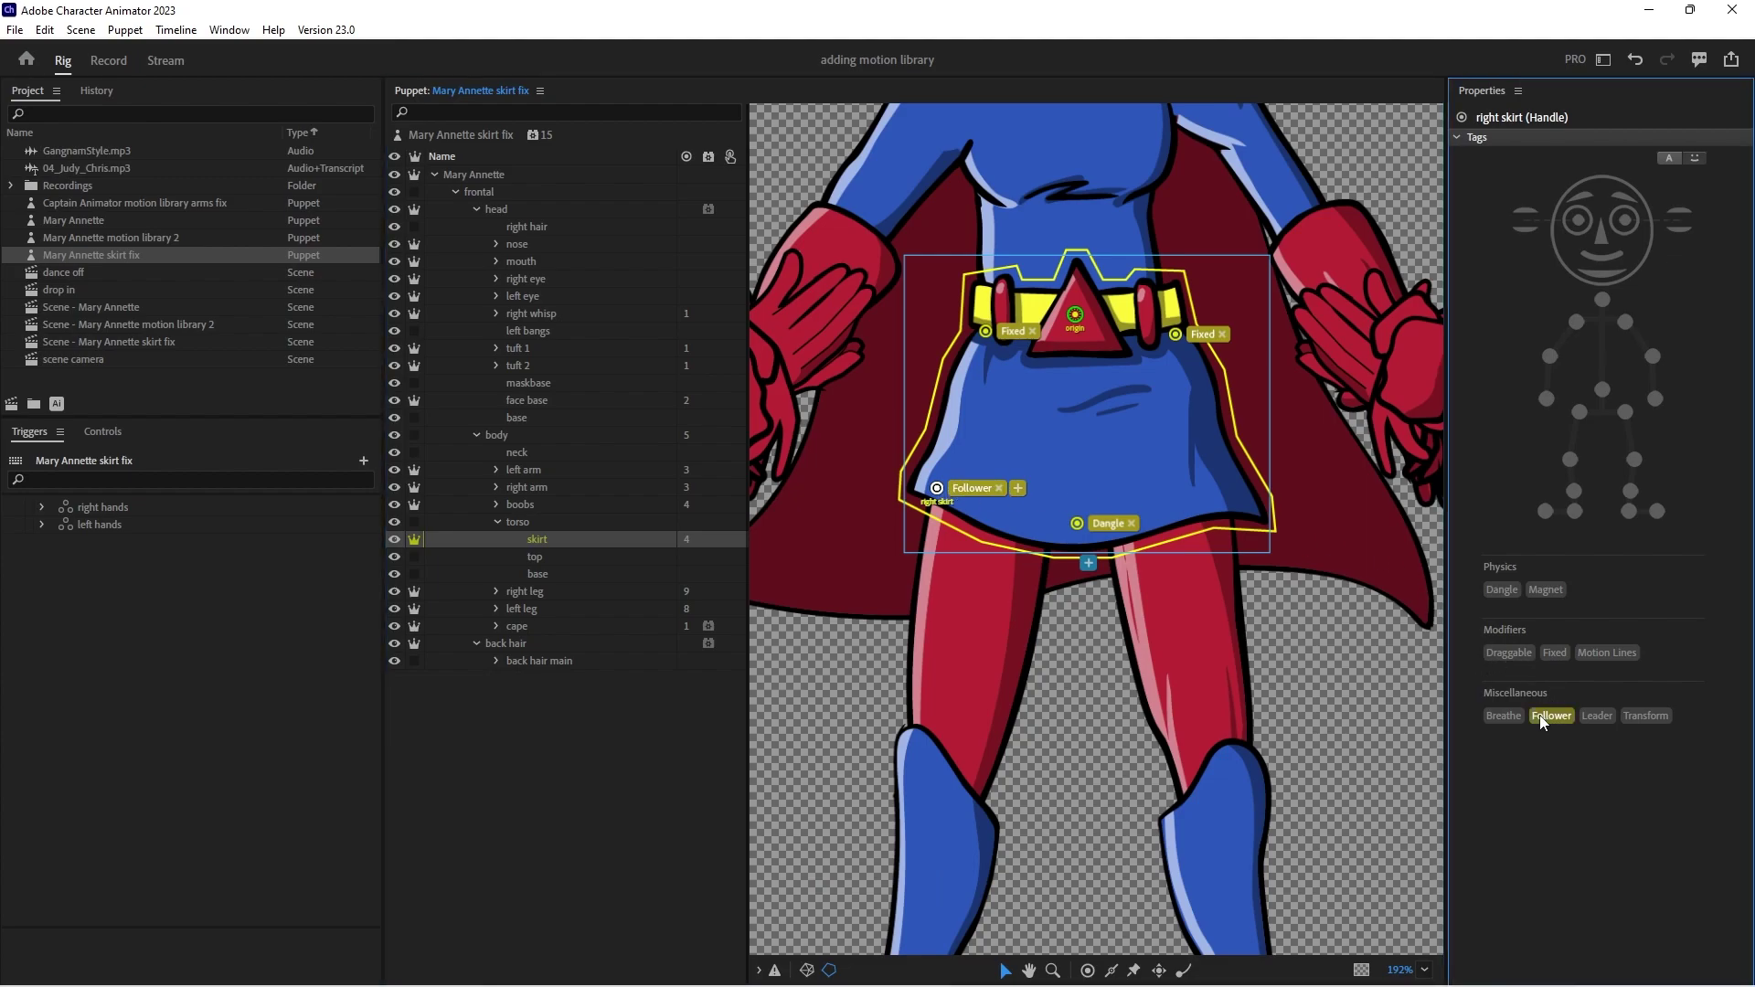
# Add a 'left skirt' handle on the left leg near the hem and tag it Leader
pyautogui.click(526, 610)
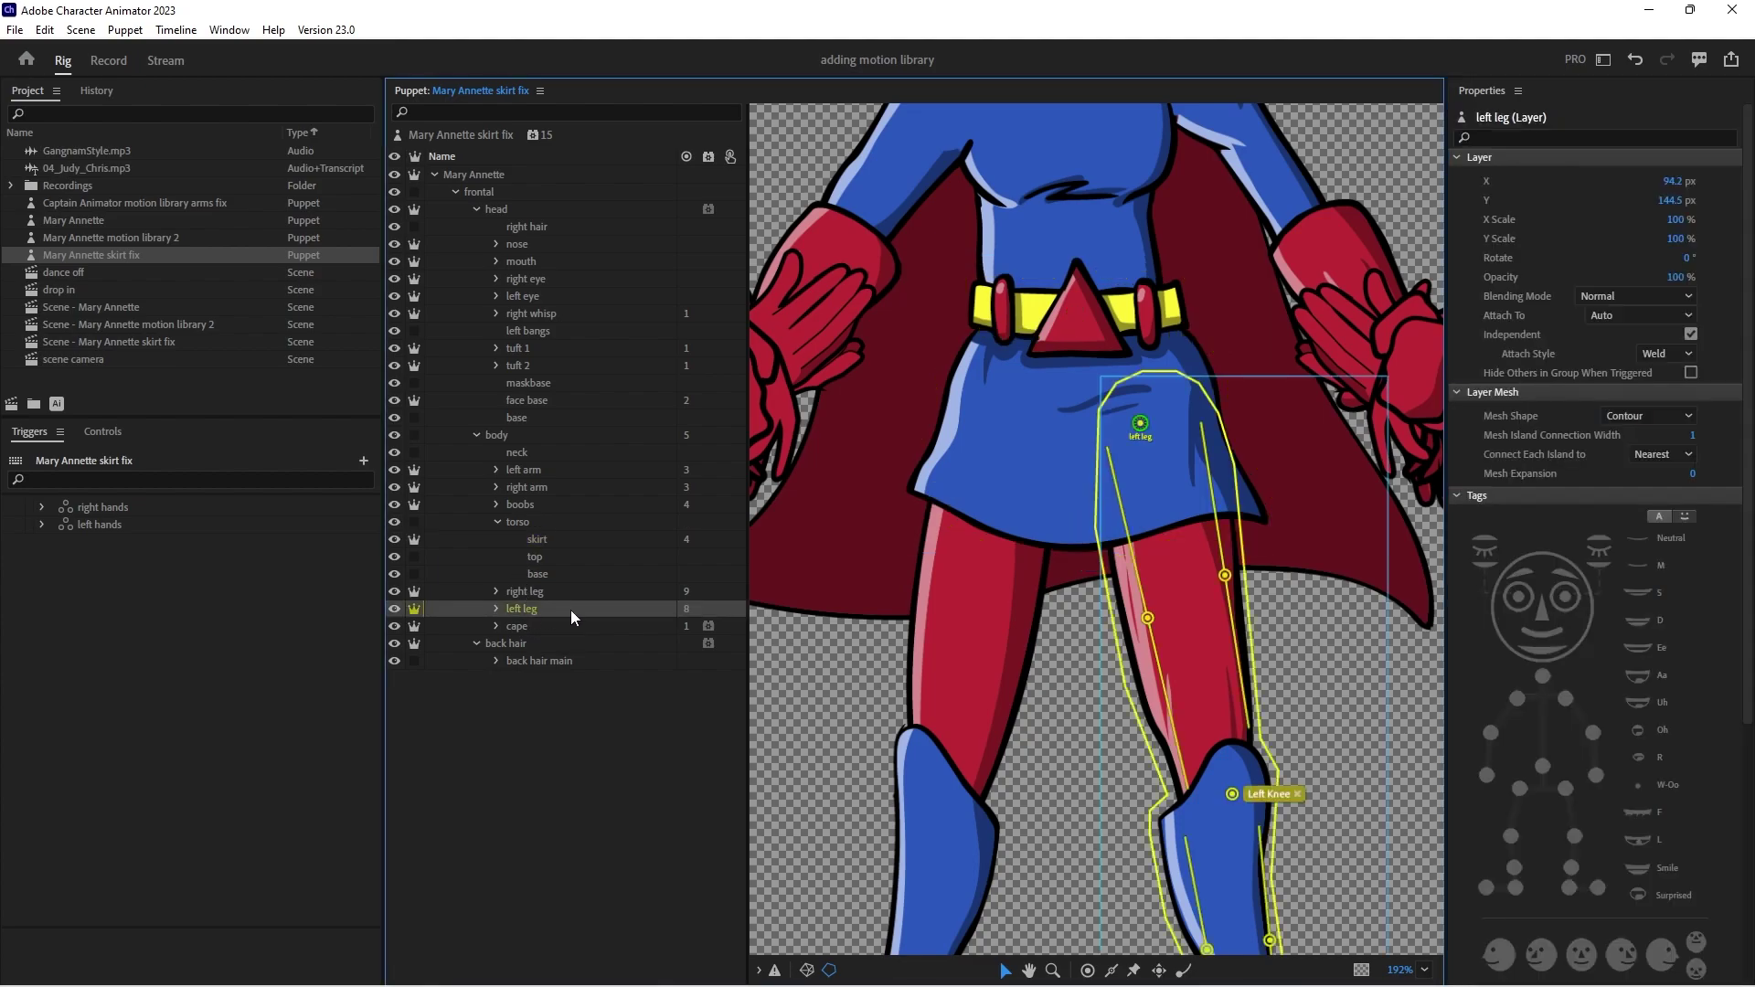
pyautogui.press('h')
pyautogui.click(1218, 504)
pyautogui.click(1238, 505)
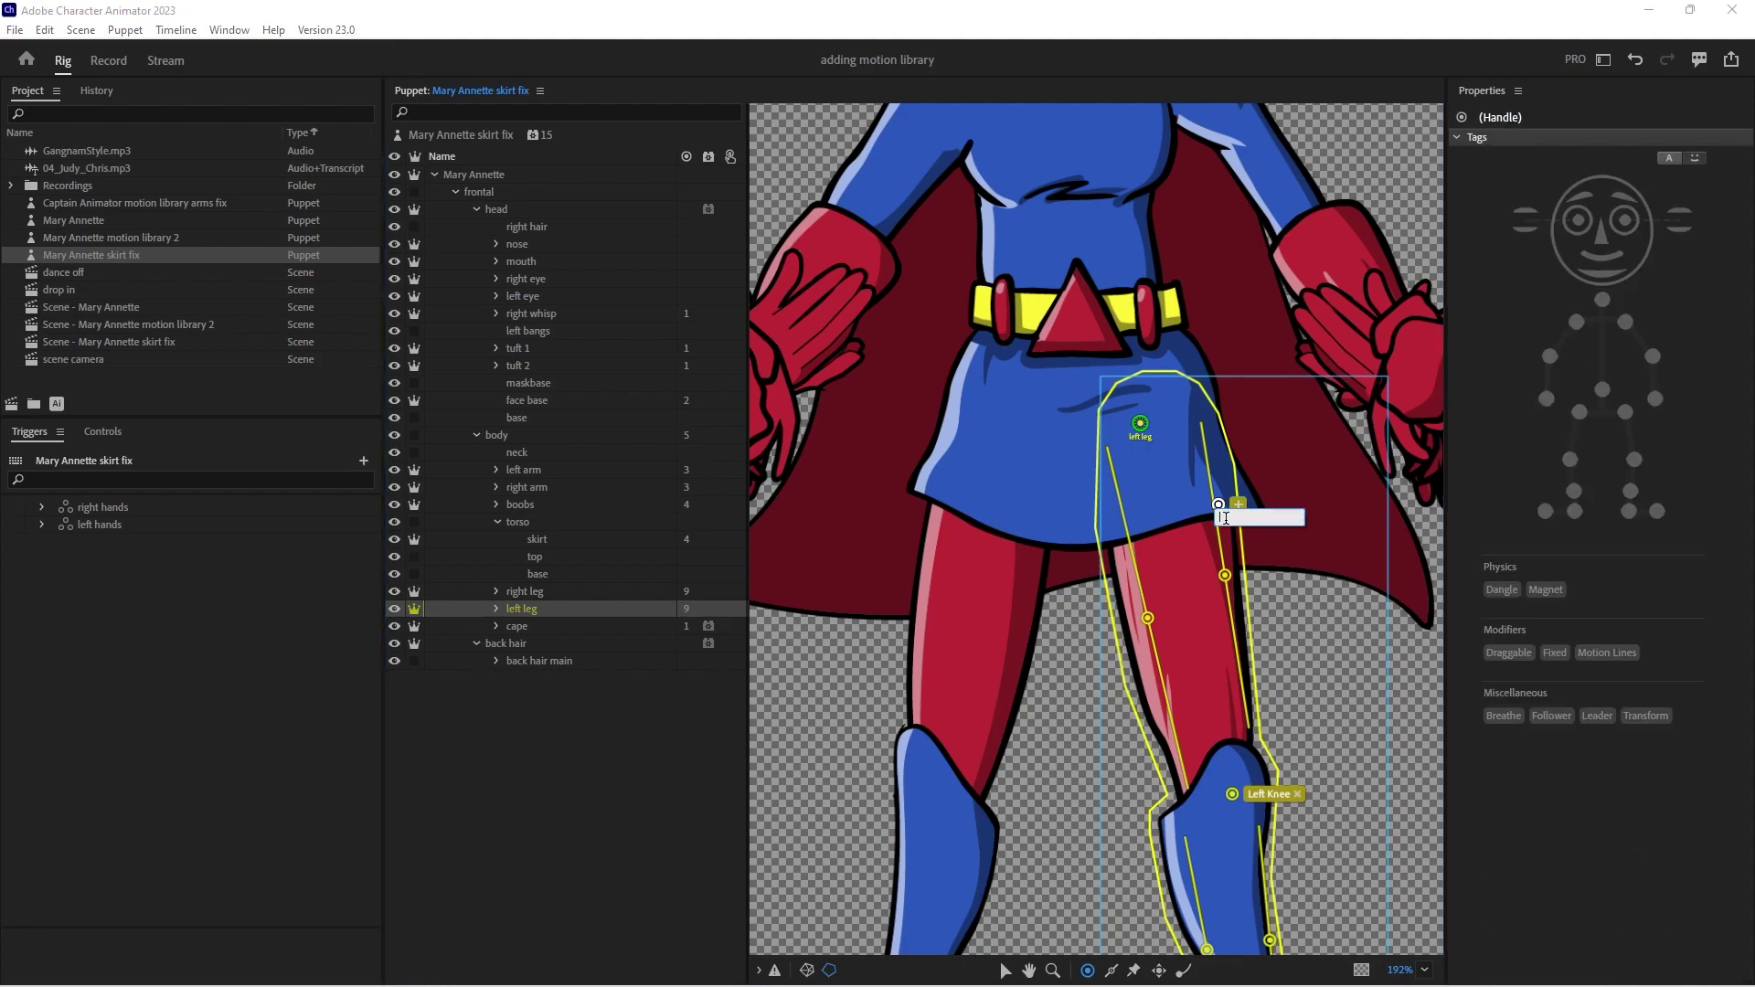
pyautogui.write('left skirt')
pyautogui.press('Return')
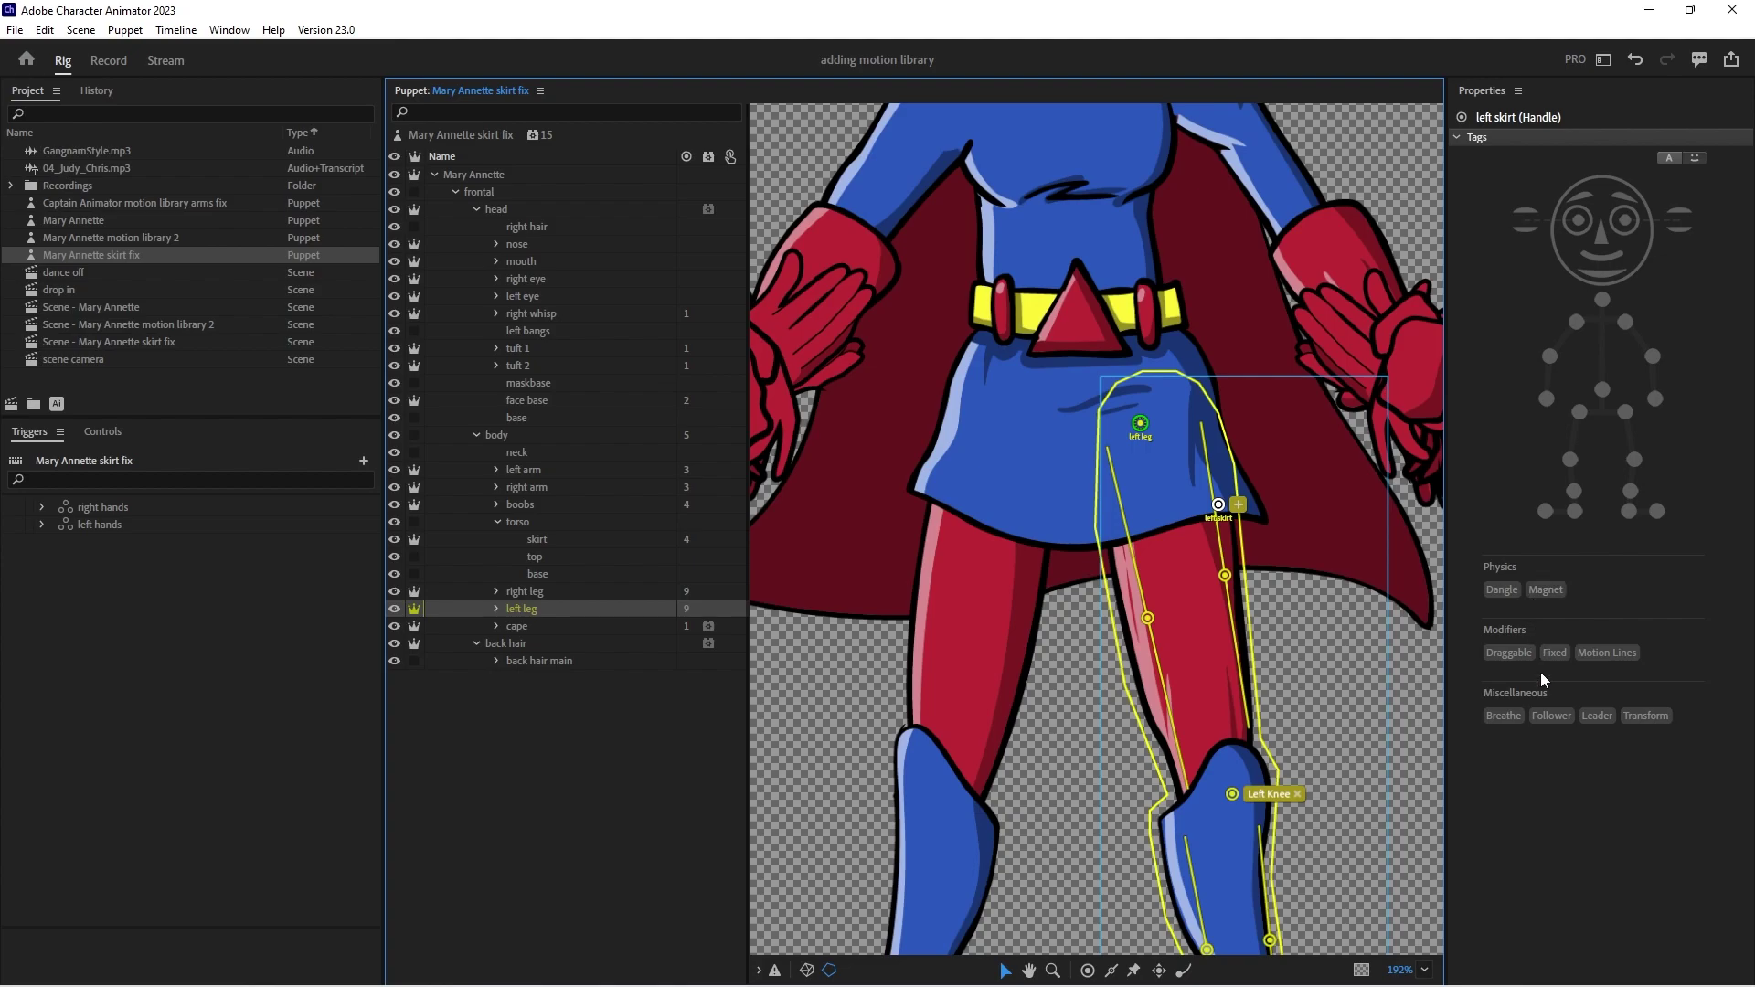
pyautogui.click(1596, 716)
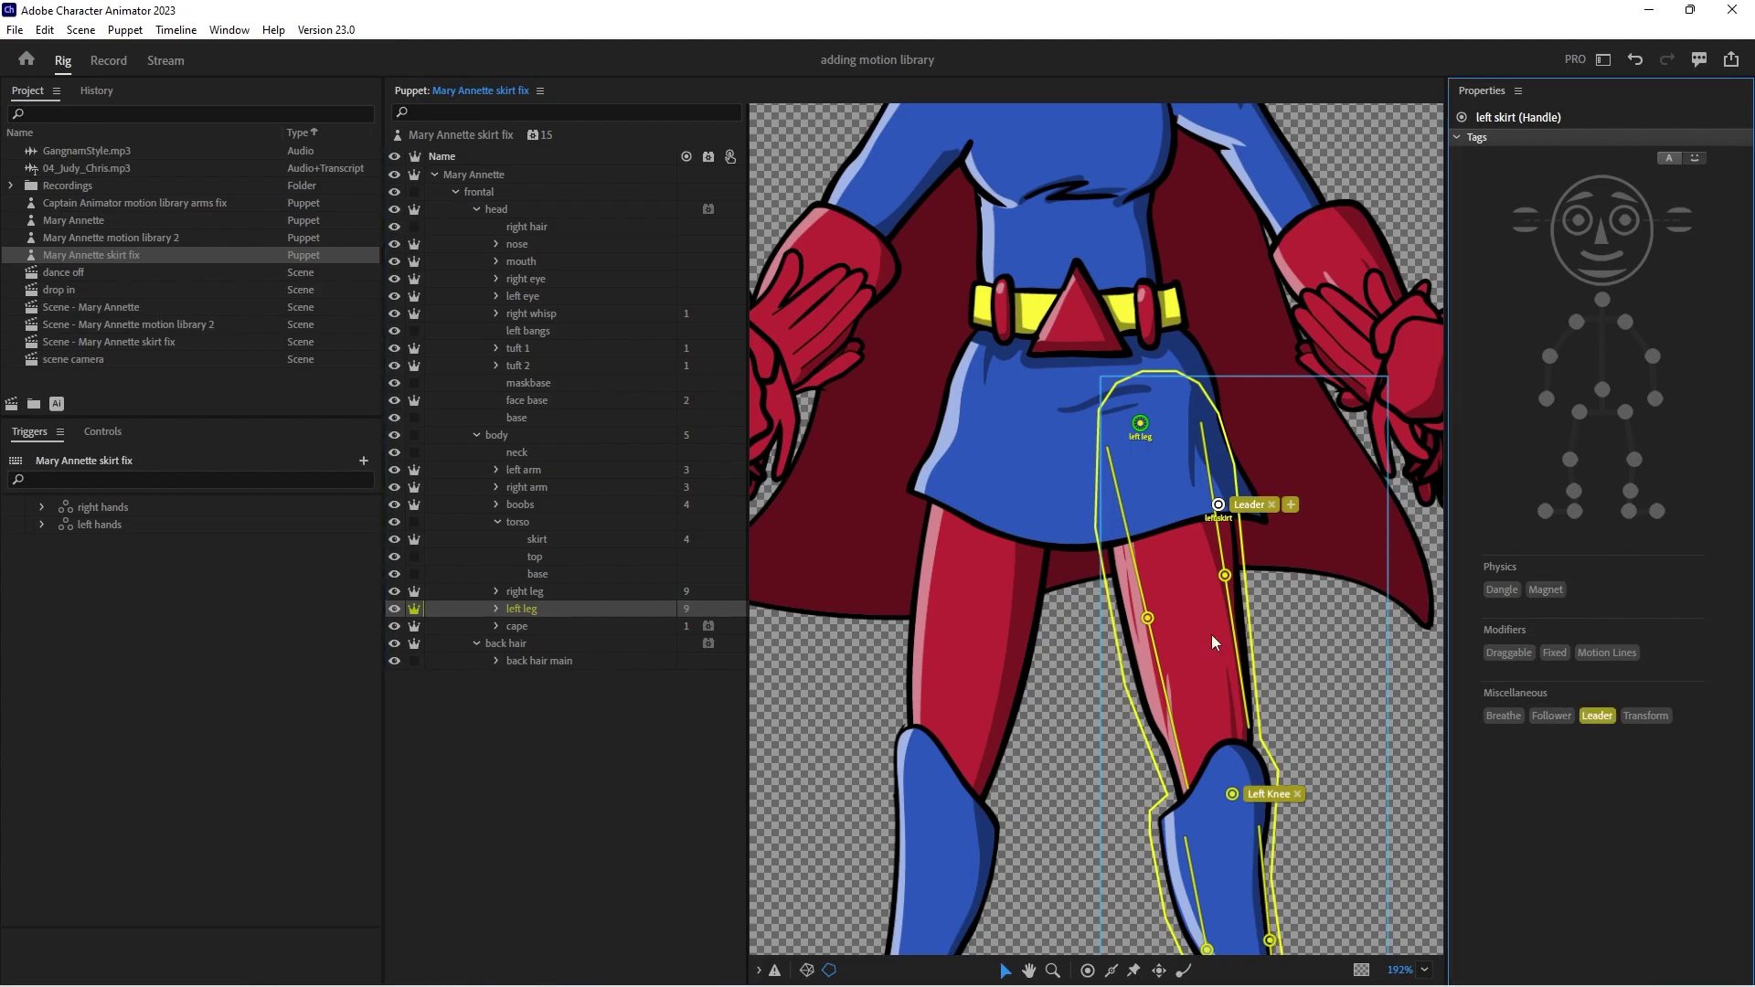
# Paste the left skirt handle onto the skirt layer and tag it Follower
pyautogui.click(544, 540)
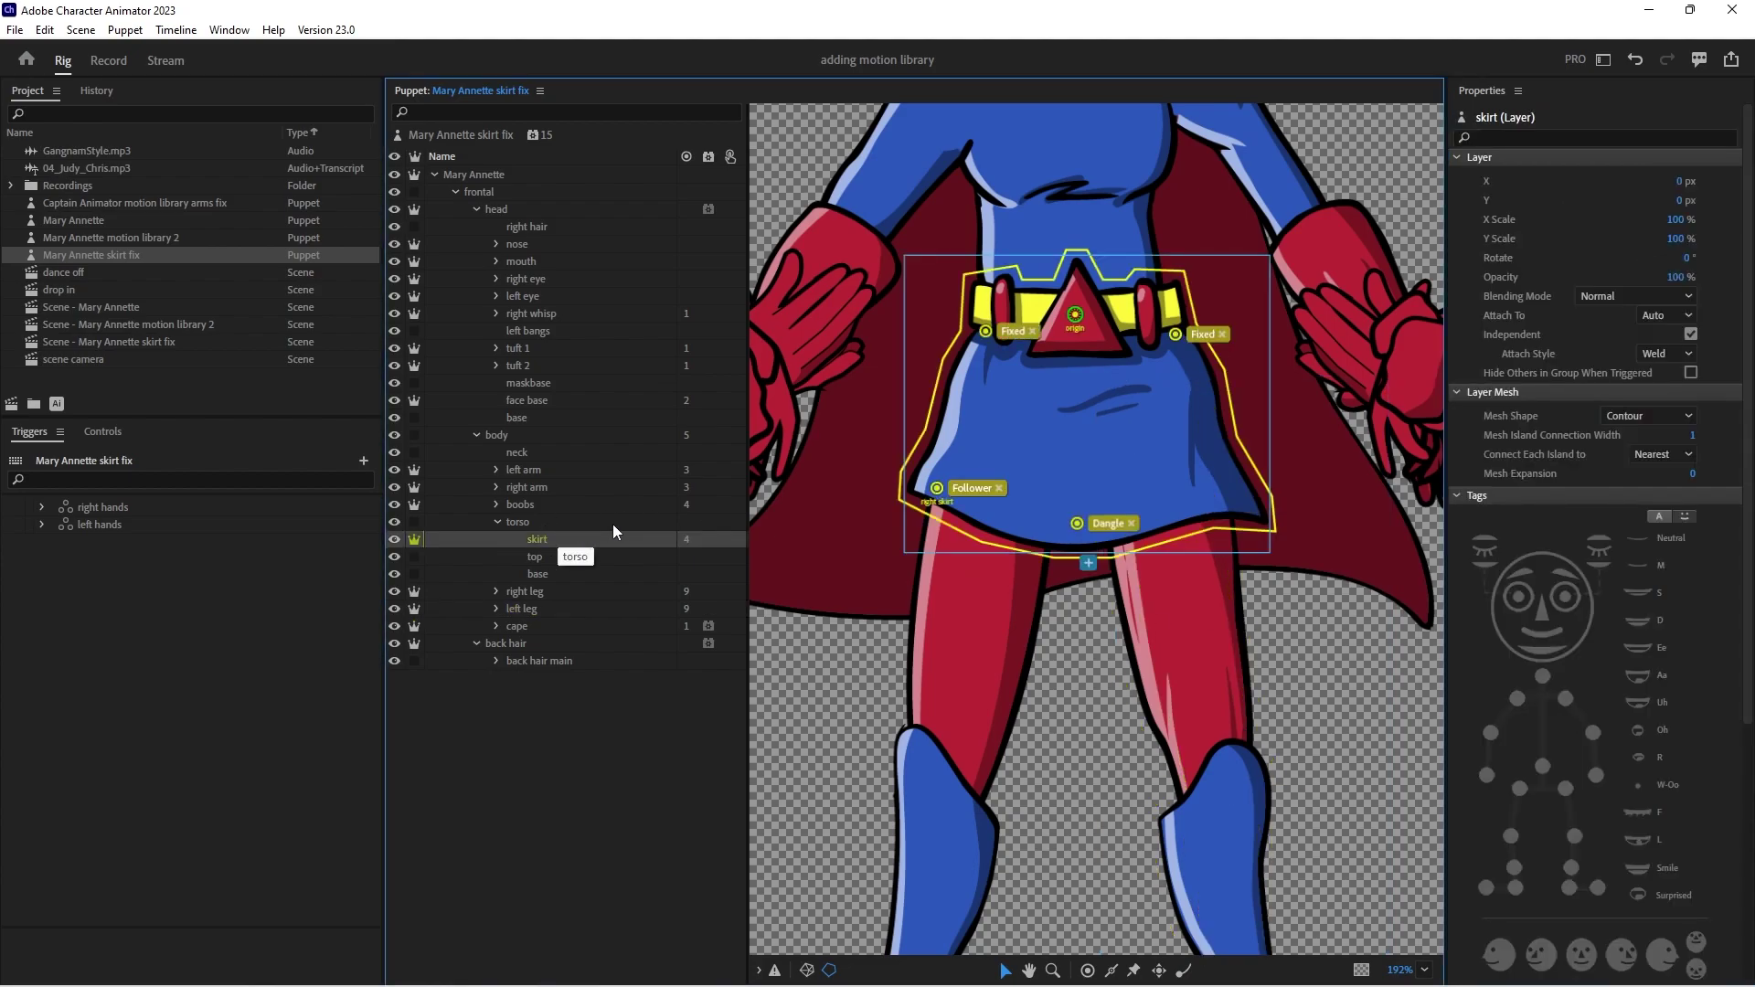
pyautogui.hotkey('ctrl', 'v')
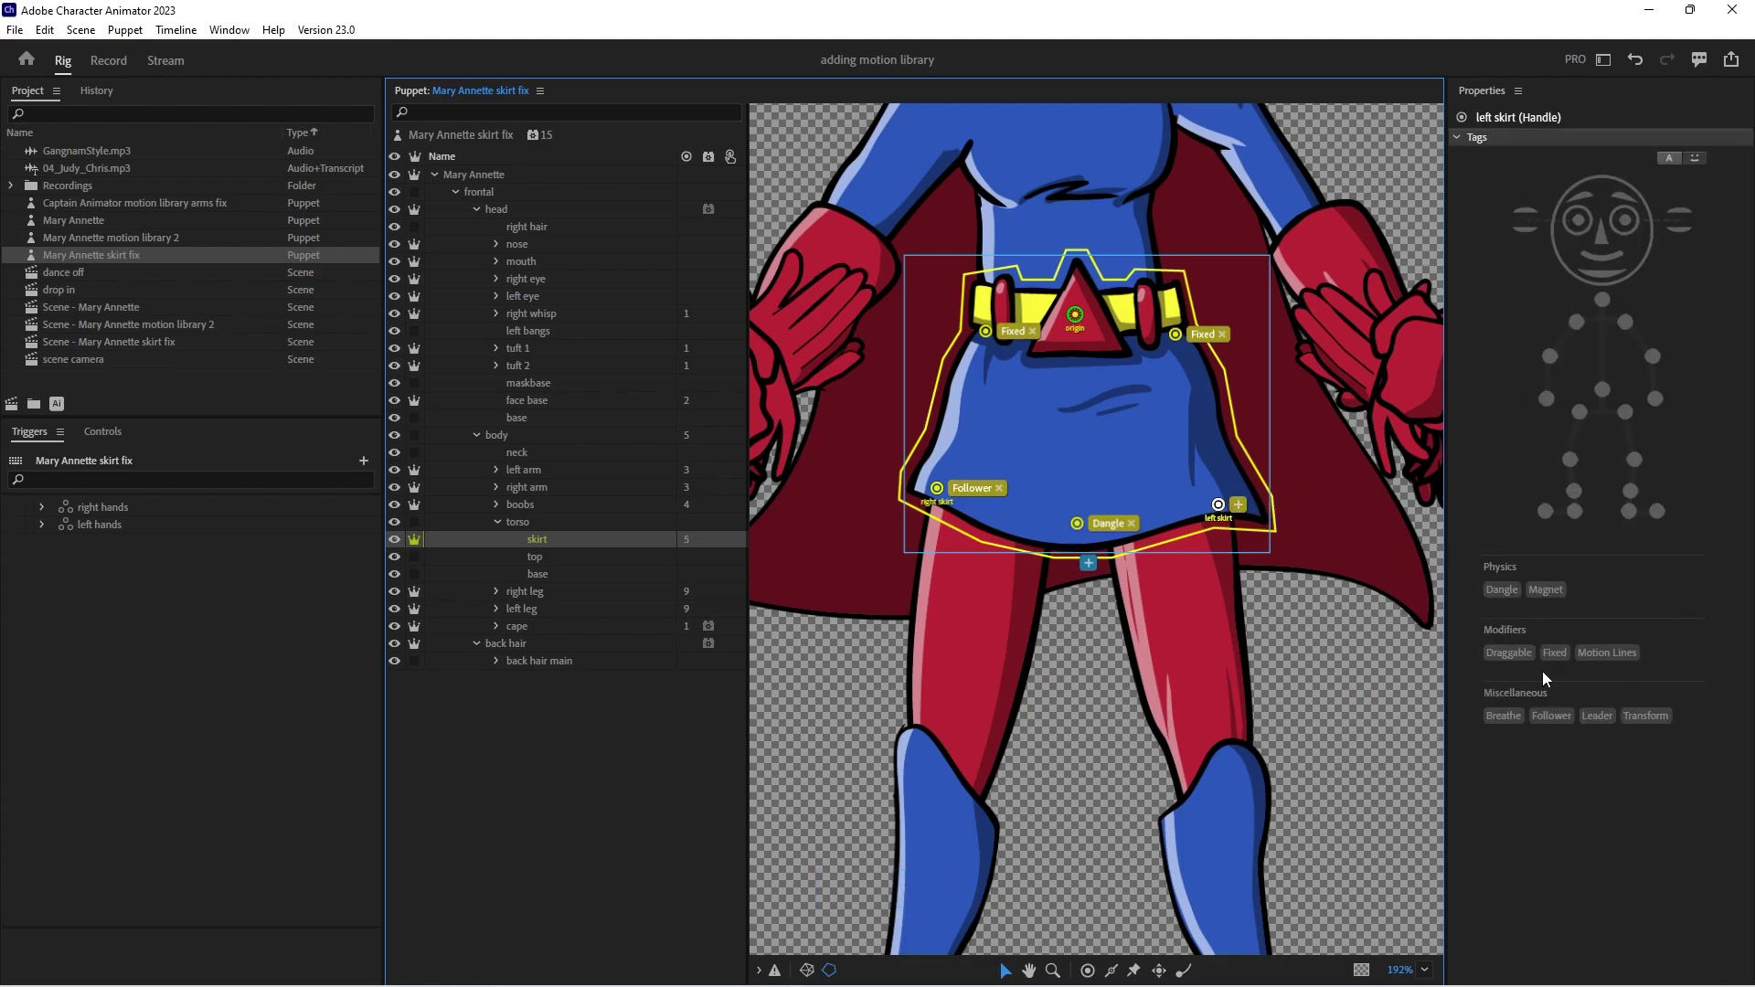
pyautogui.click(1552, 715)
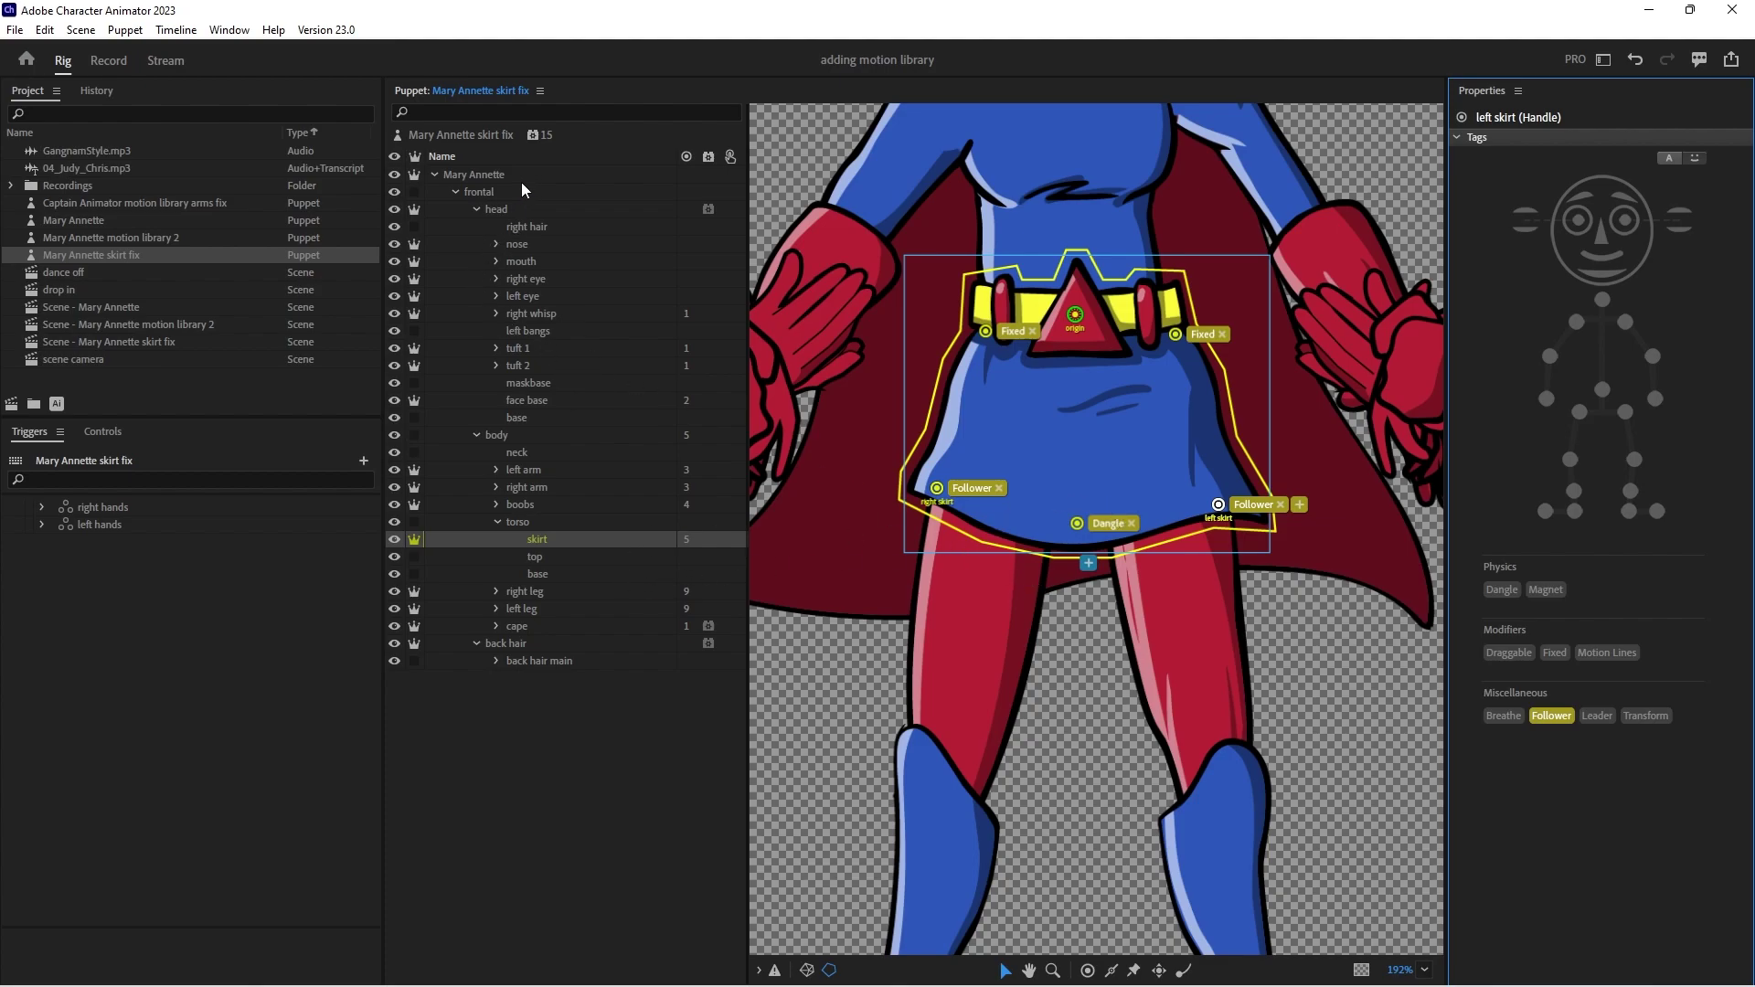
# Add the Leader/Follower behavior to the skirt fix puppet and return to Record mode
pyautogui.click(532, 135)
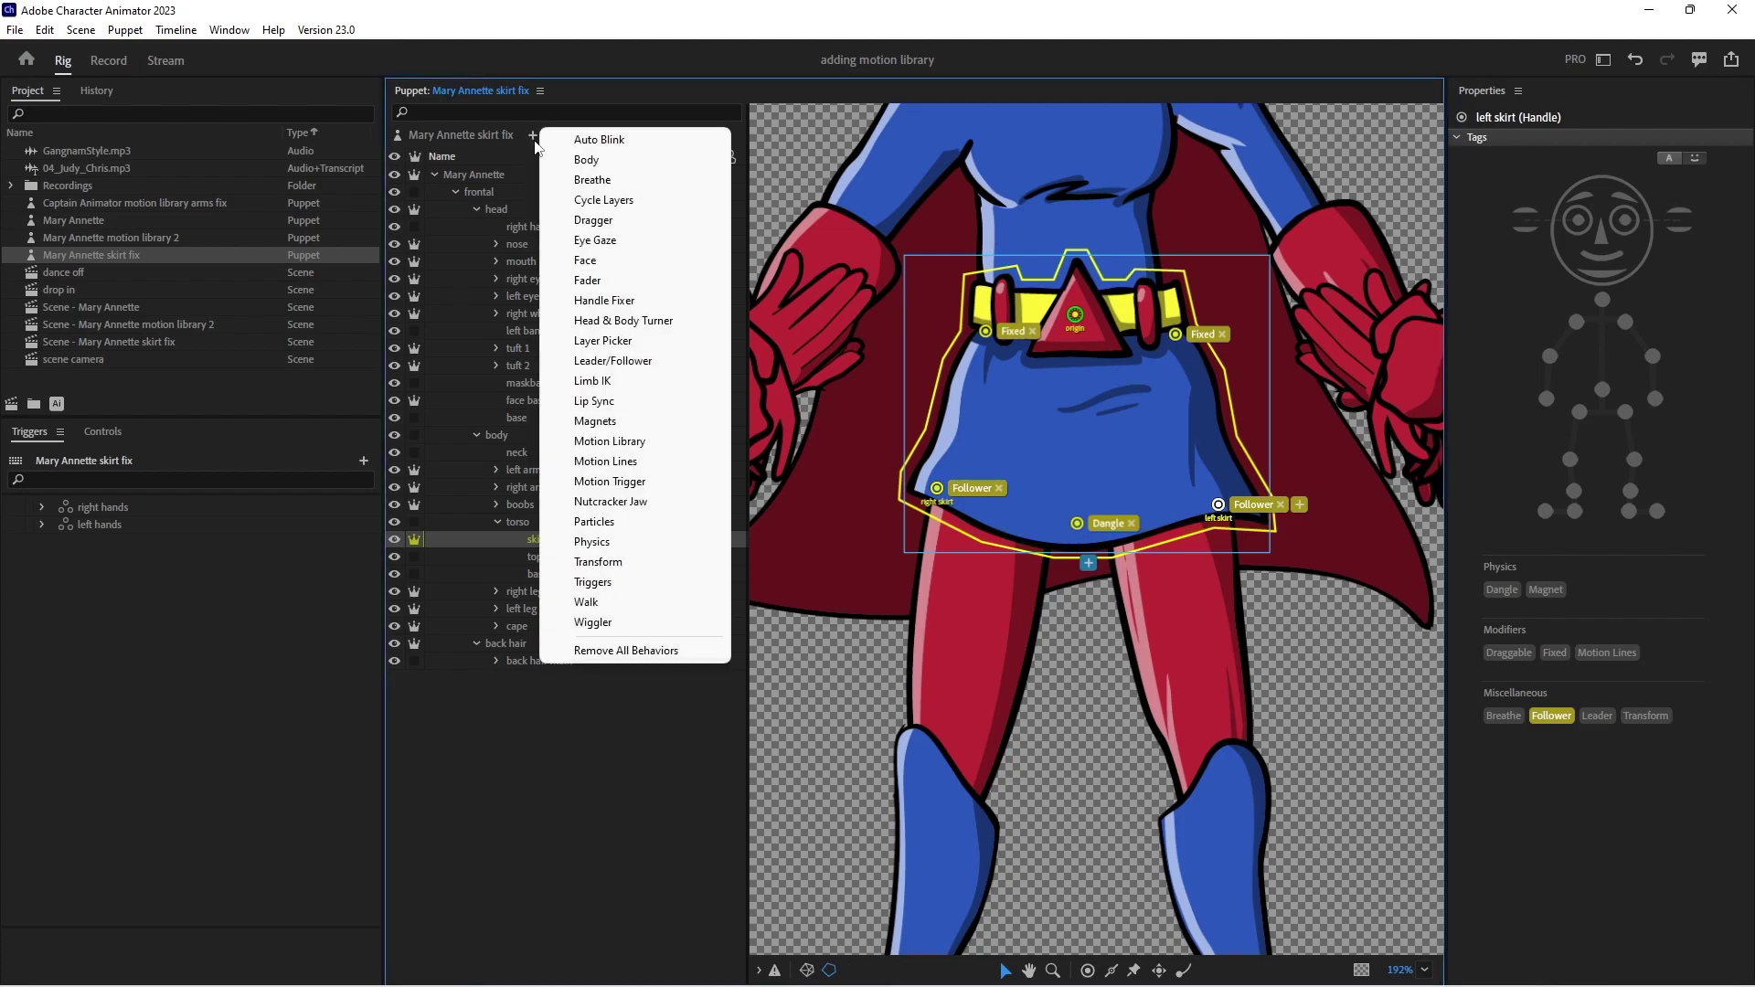
pyautogui.click(595, 362)
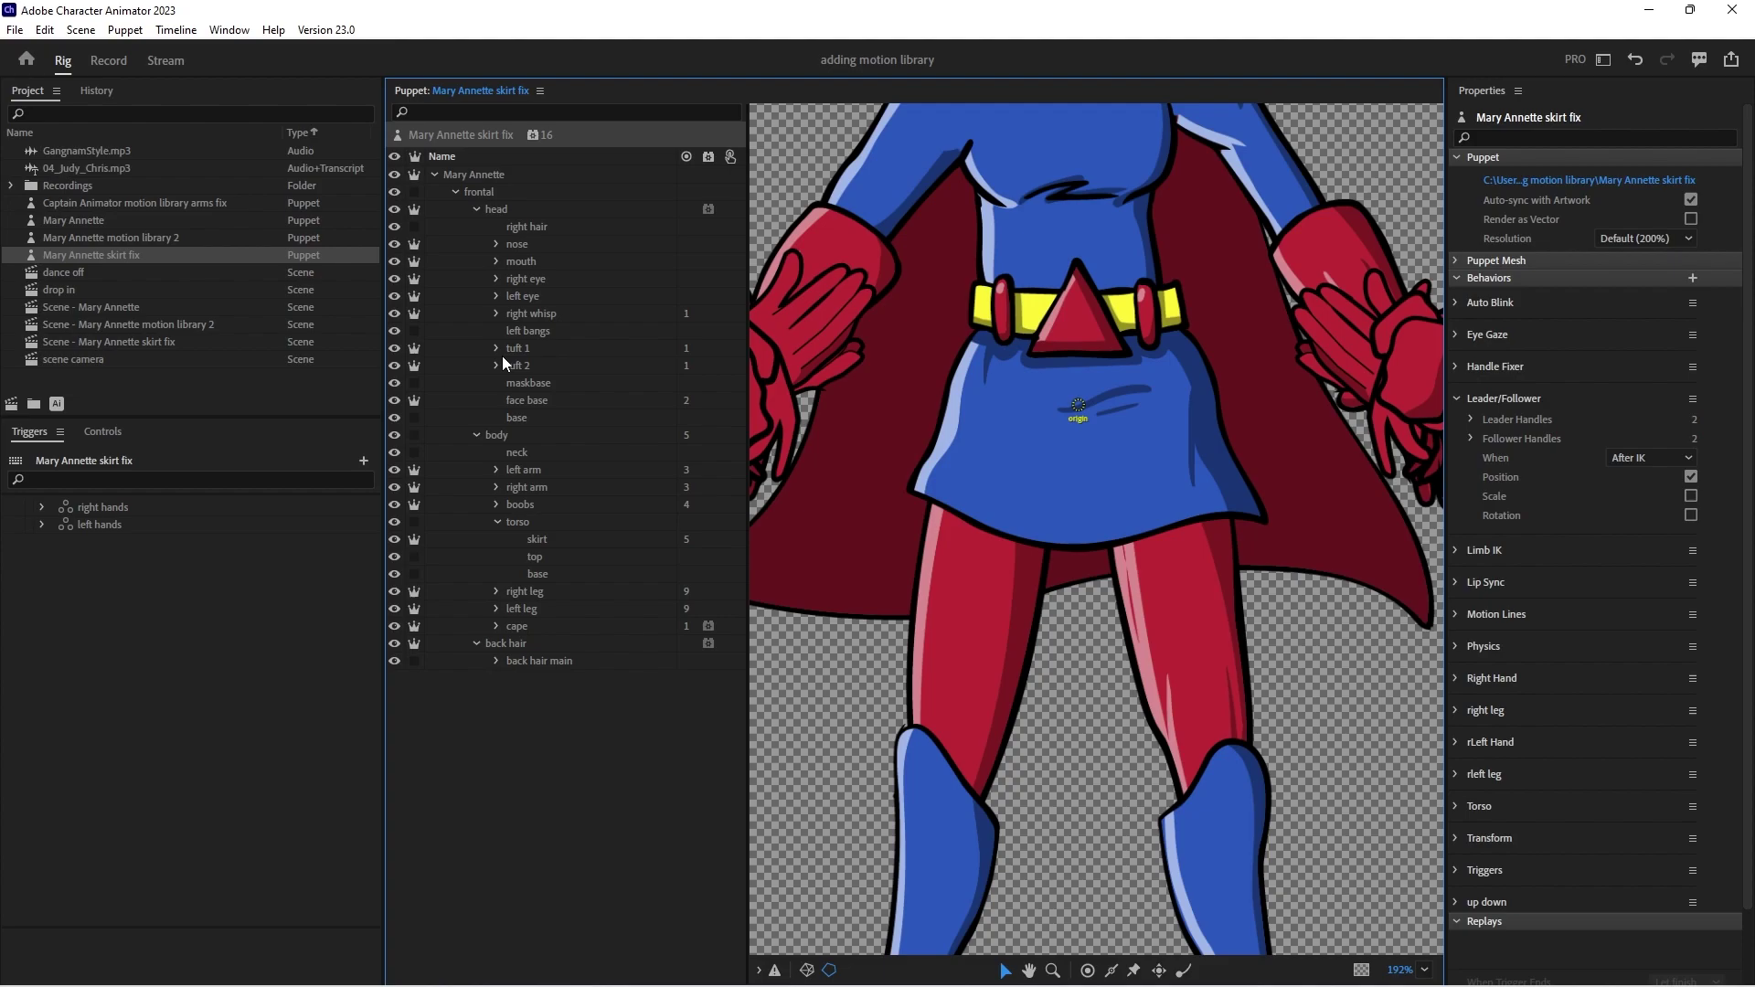
pyautogui.click(108, 61)
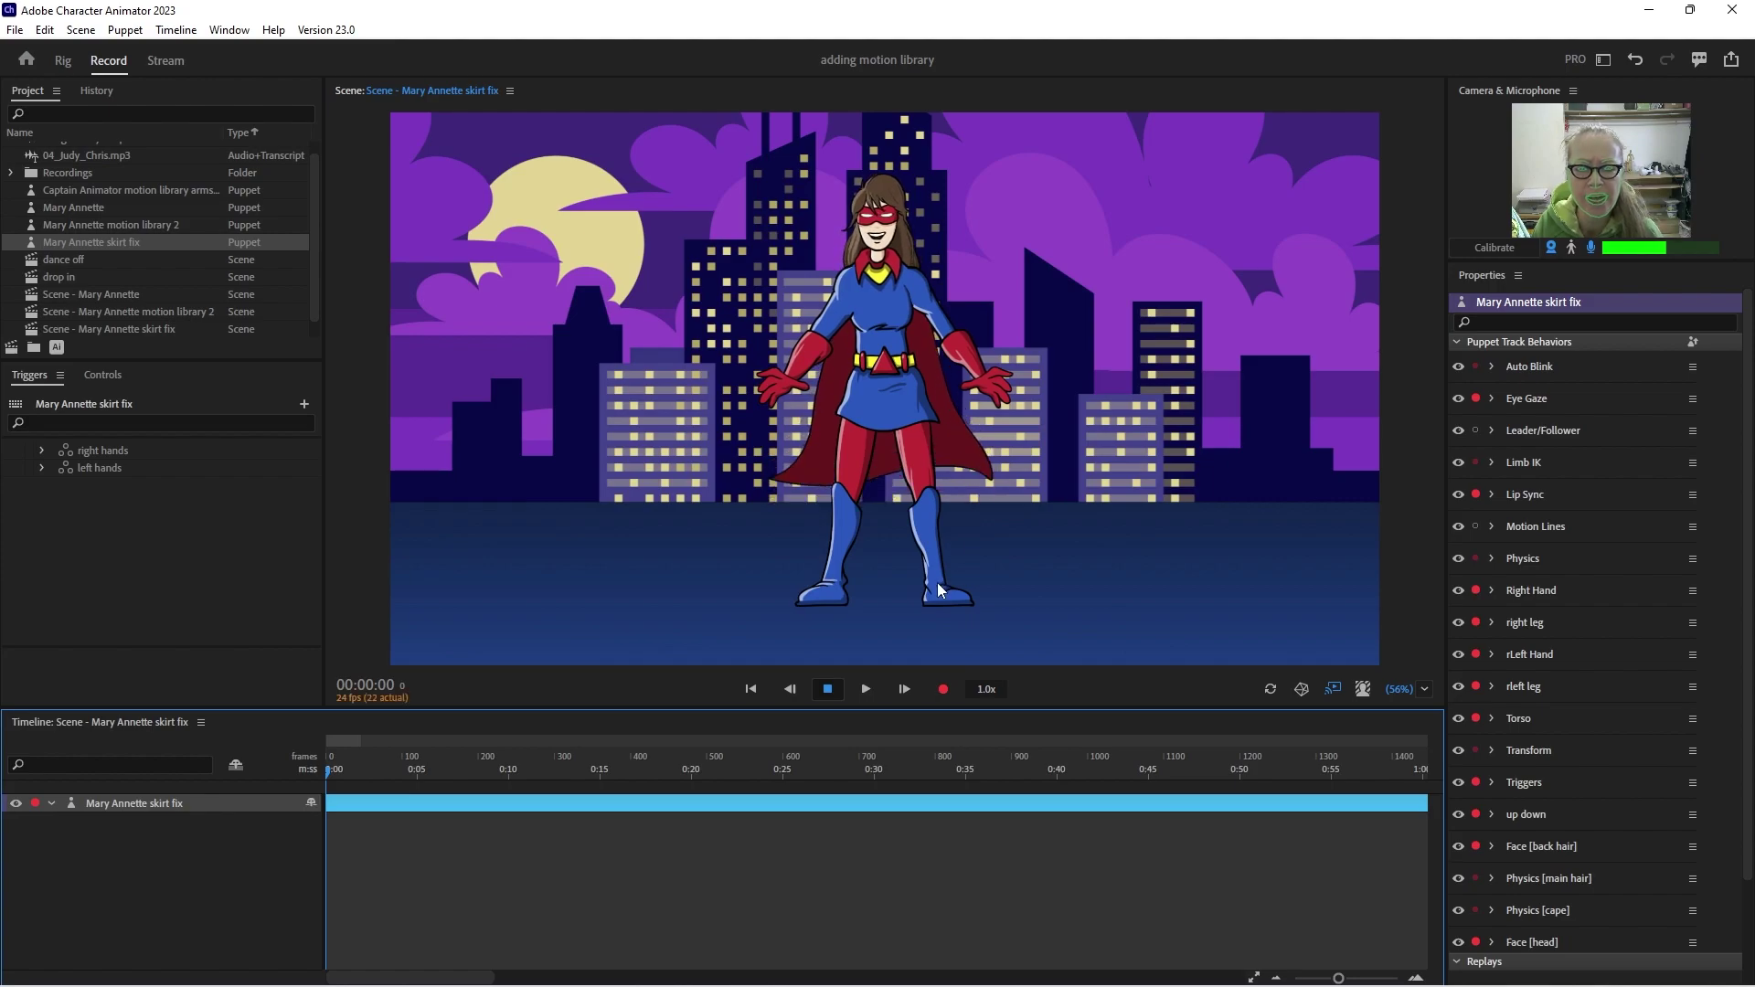
# Test the skirt in bent-leg and crouch poses, then open the Mary Annette motion library 2 puppet
pyautogui.moveTo(936, 583); pyautogui.dragTo(840, 581)
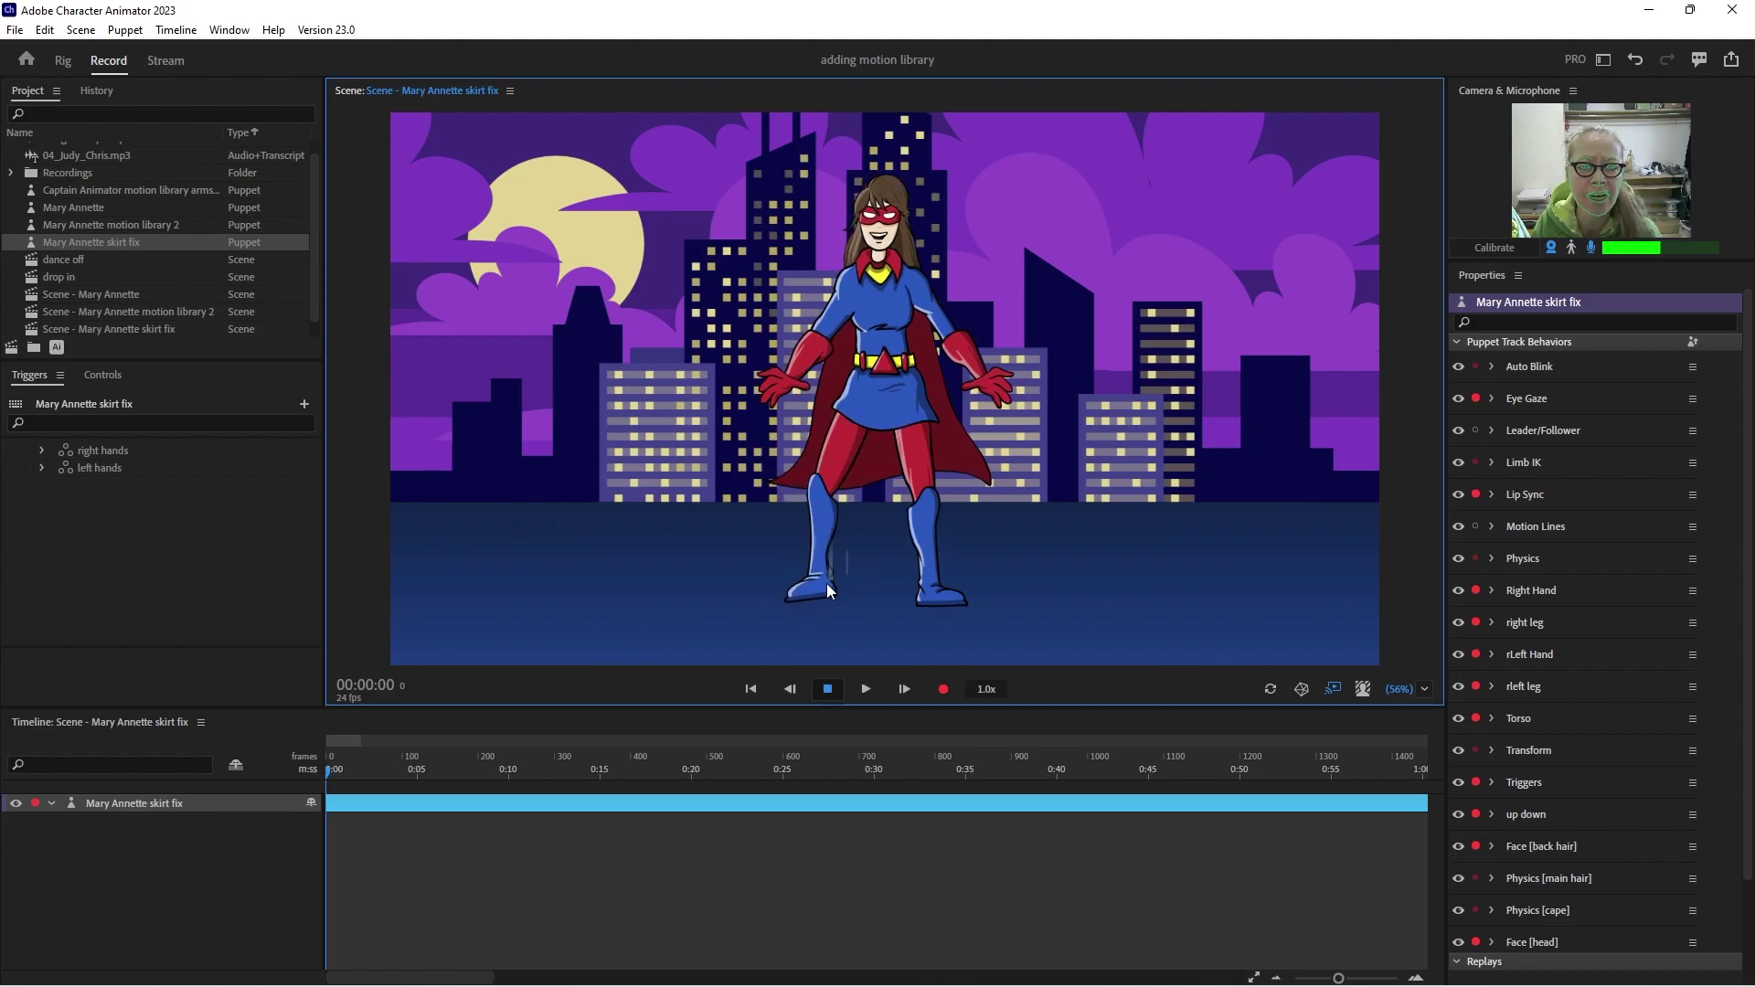
pyautogui.moveTo(914, 347)
pyautogui.mouseDown()
pyautogui.moveTo(912, 362)
pyautogui.moveTo(885, 329)
pyautogui.mouseUp()
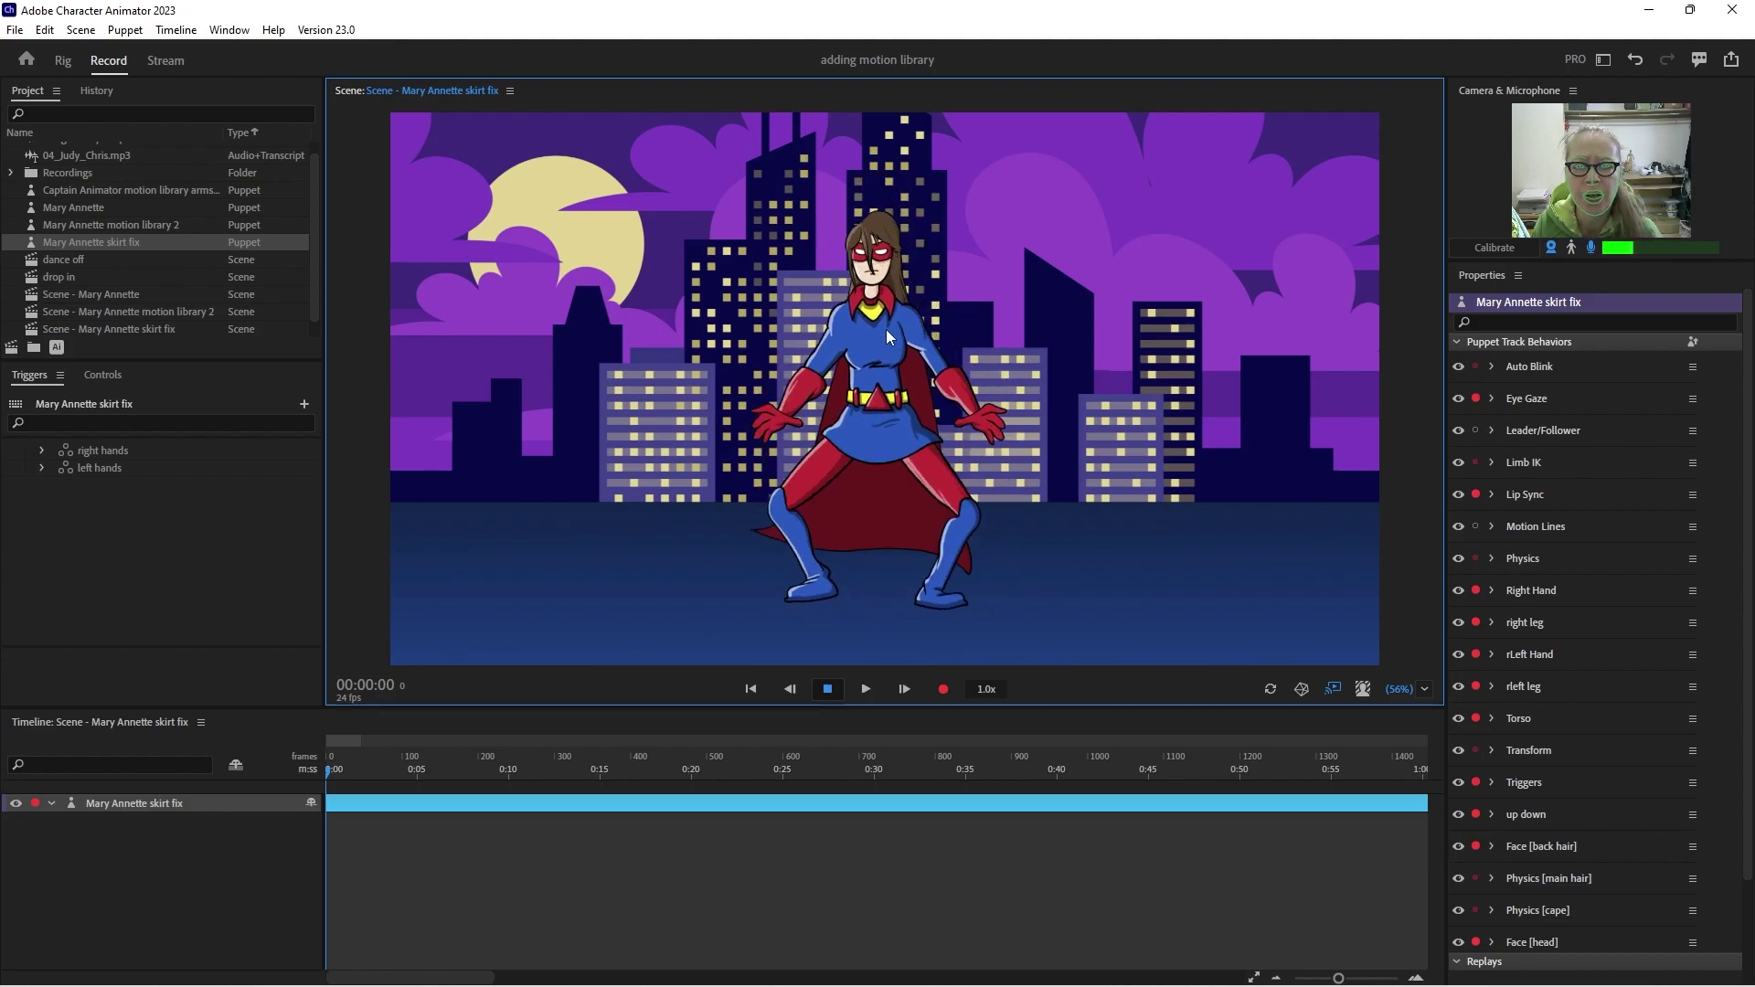
pyautogui.moveTo(904, 408); pyautogui.dragTo(870, 361)
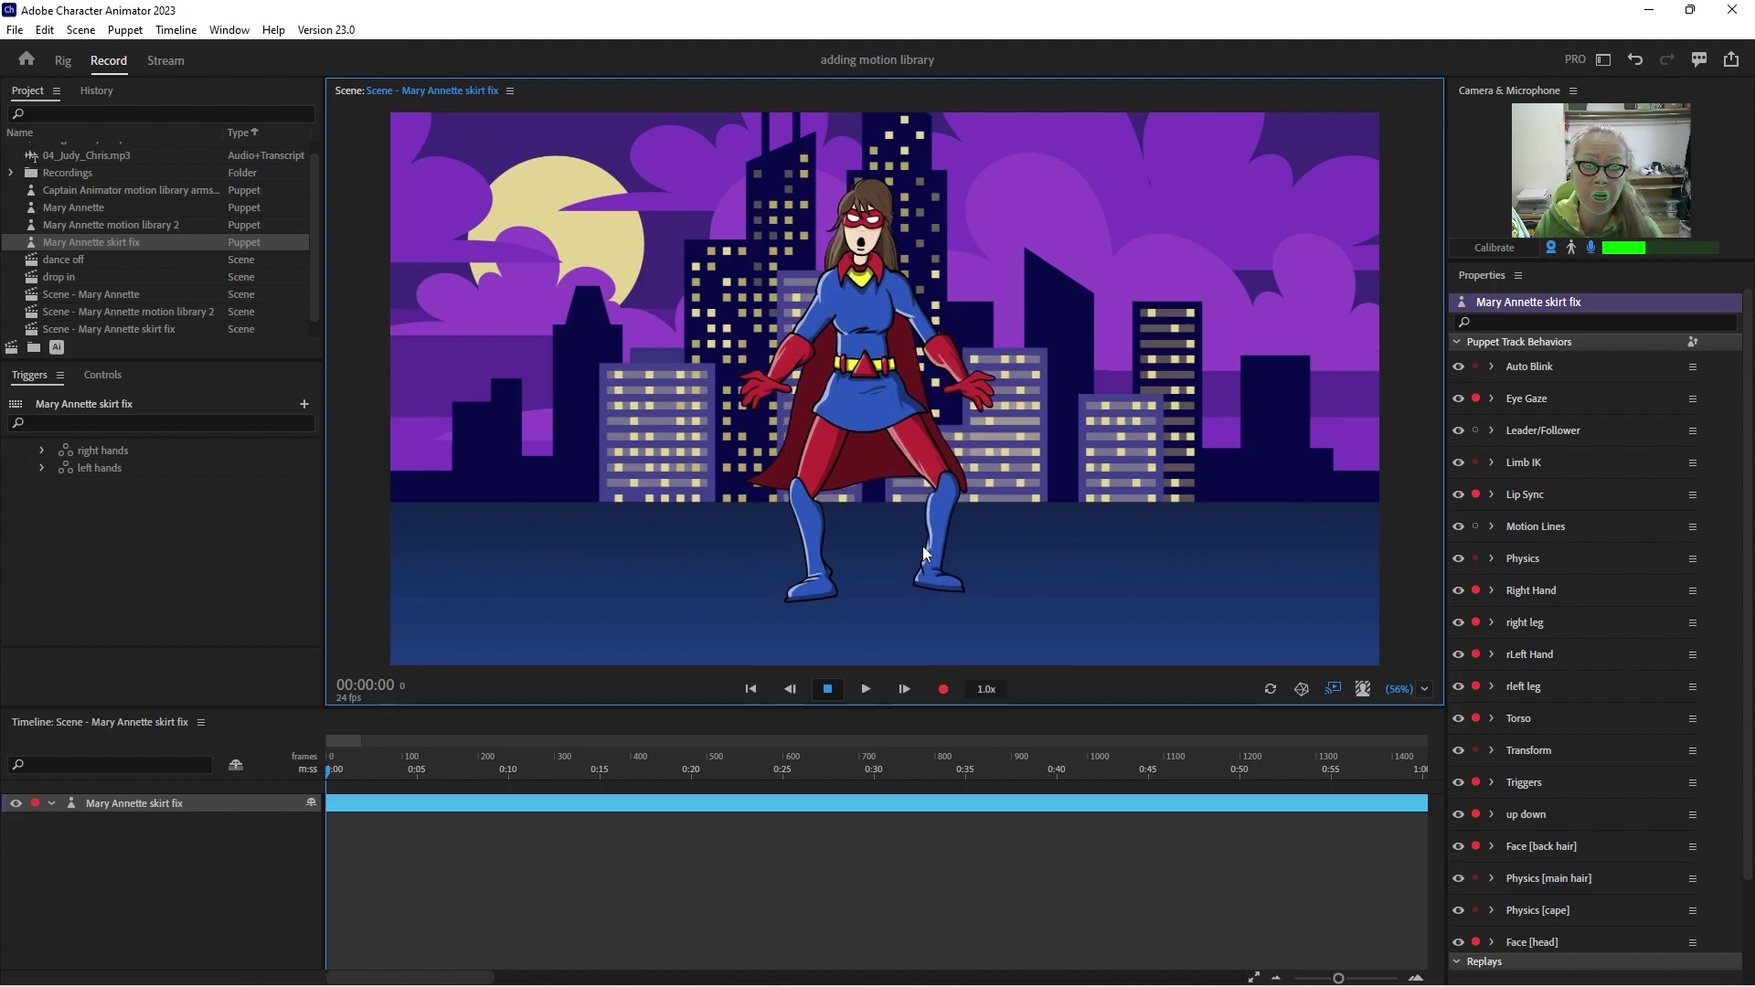
pyautogui.moveTo(869, 326)
pyautogui.mouseDown()
pyautogui.moveTo(863, 373)
pyautogui.moveTo(865, 296)
pyautogui.moveTo(868, 311)
pyautogui.mouseUp()
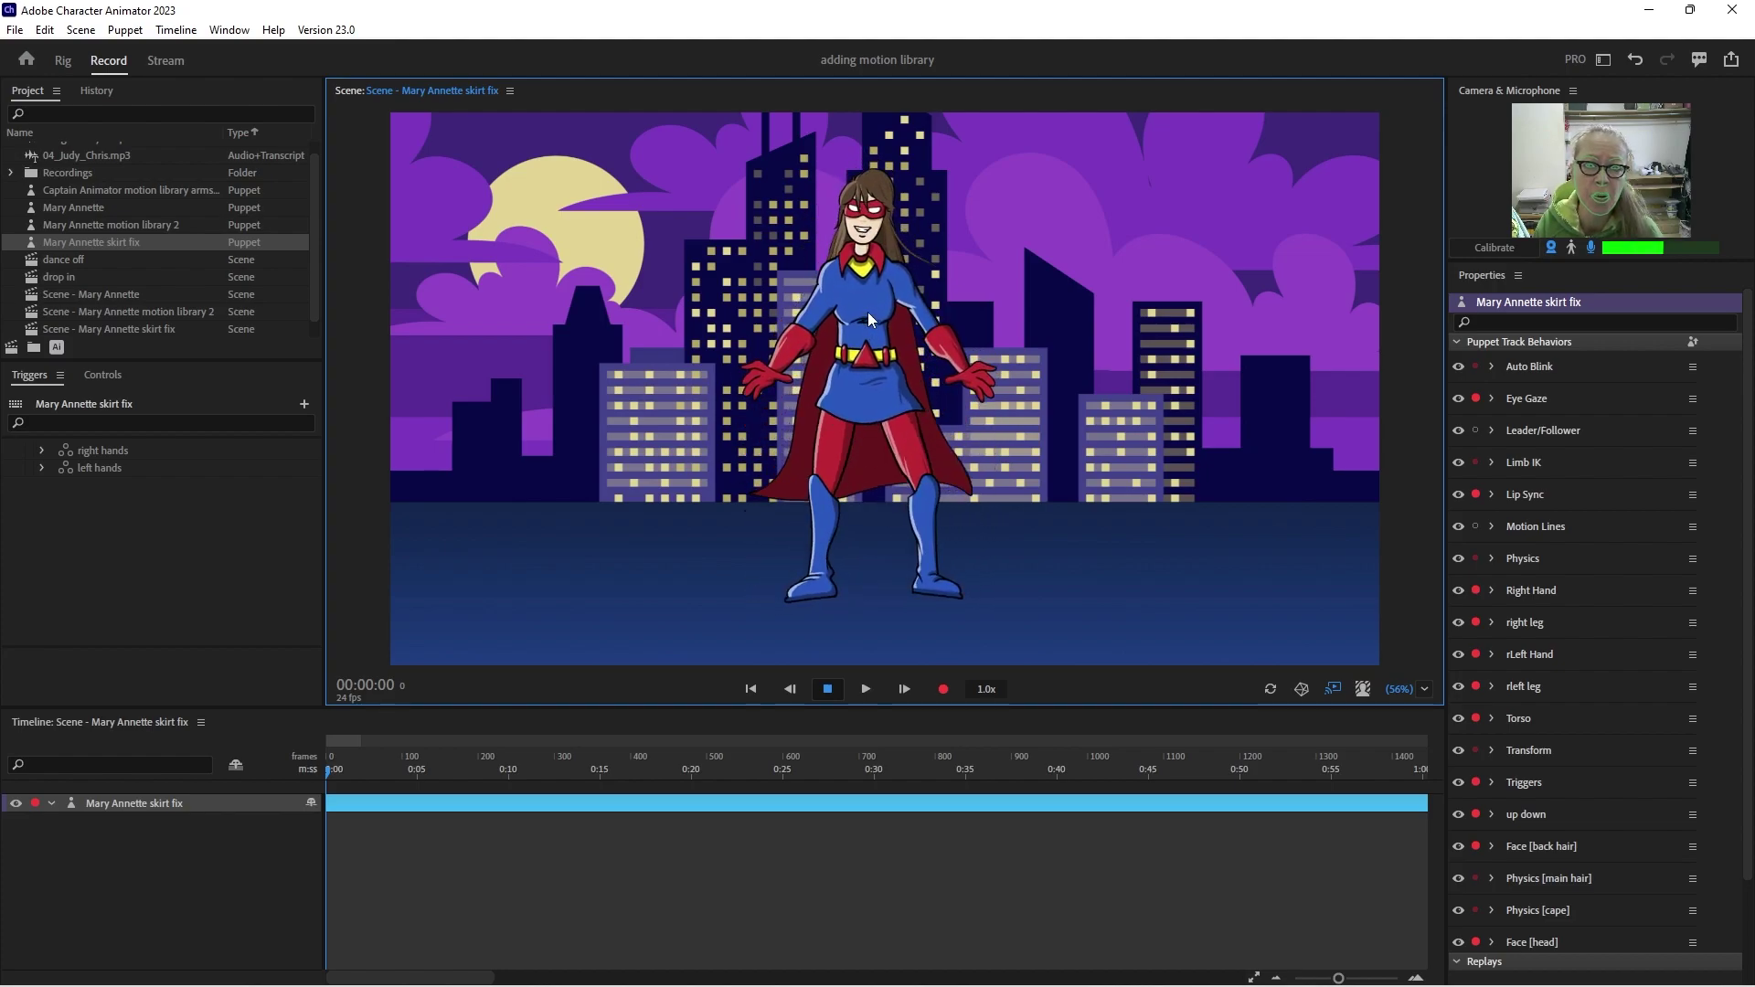
pyautogui.doubleClick(154, 228)
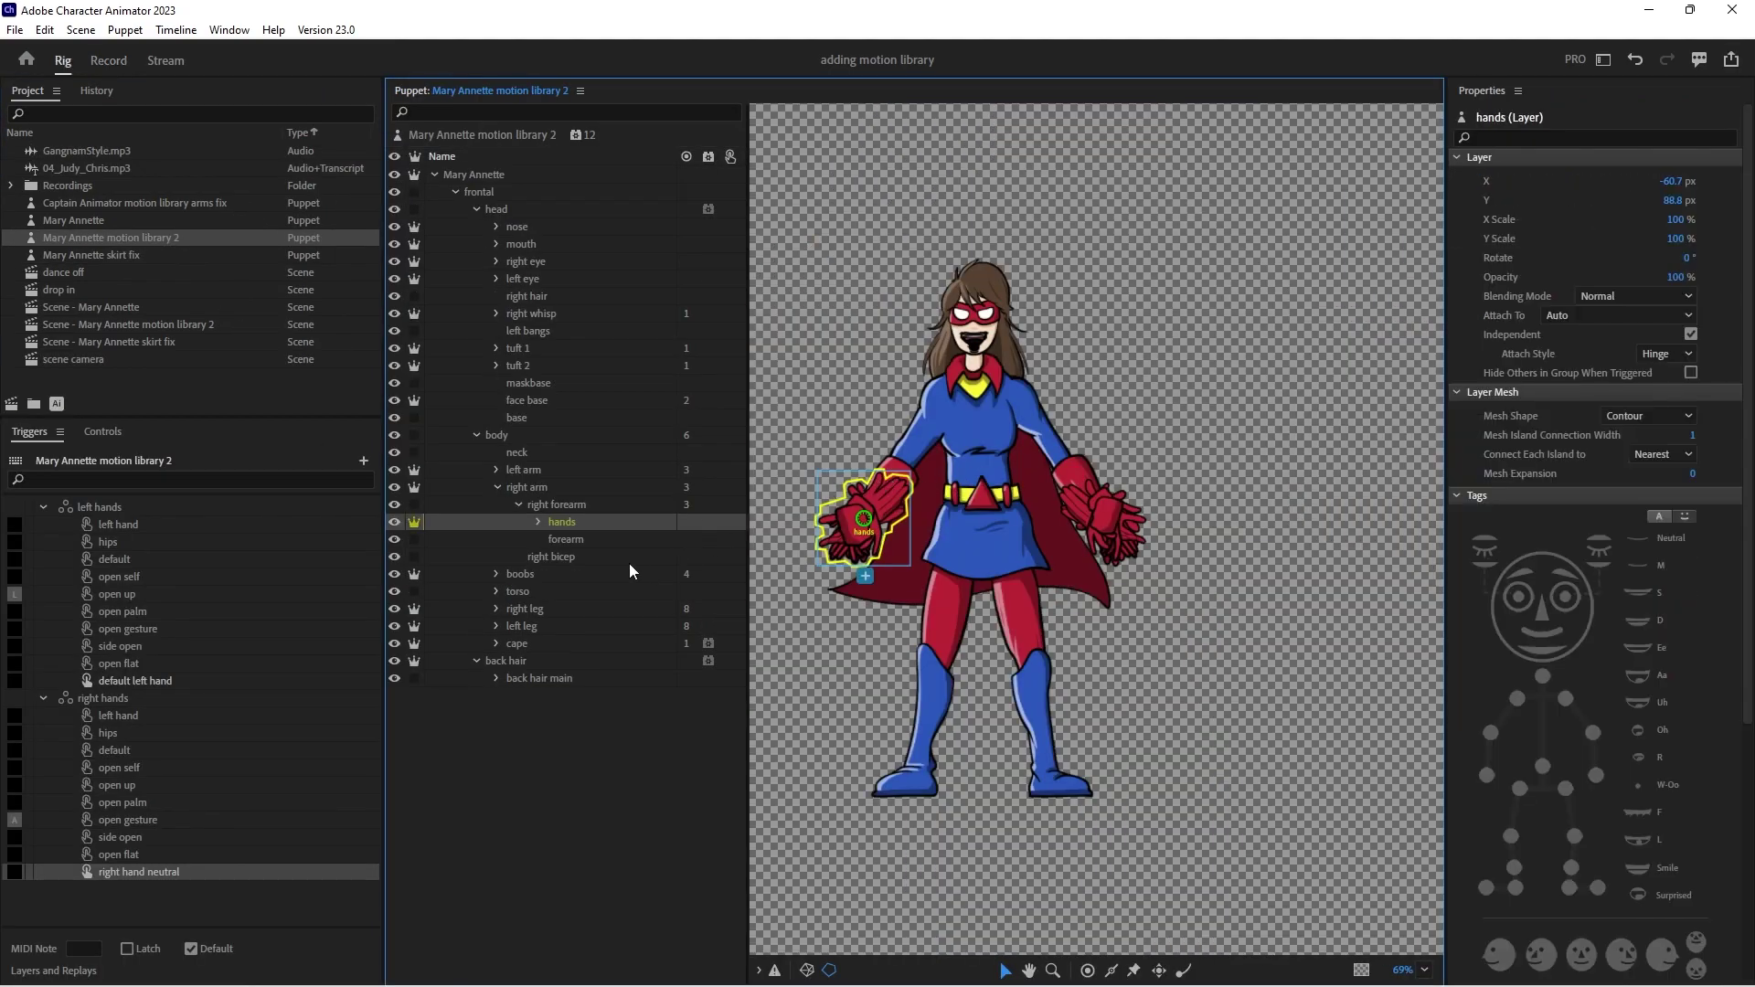
# Expand the torso group, select the skirt layer, and zoom in on the skirt
pyautogui.click(499, 489)
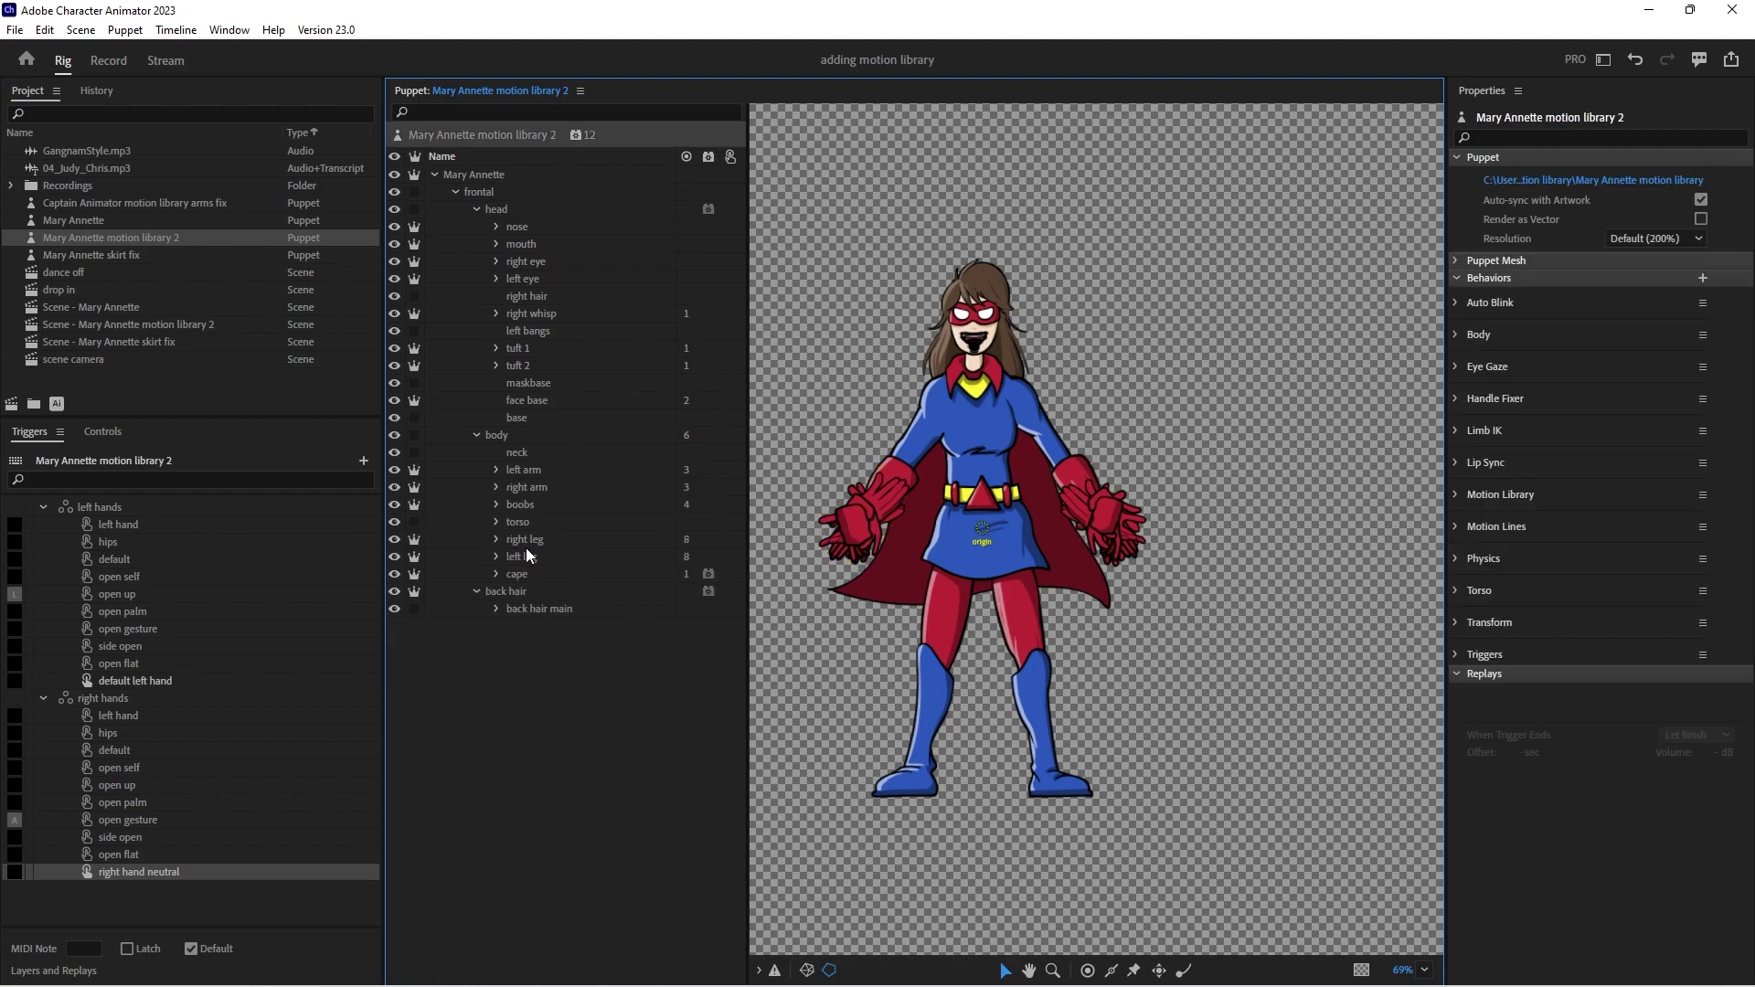
pyautogui.click(520, 523)
pyautogui.click(497, 522)
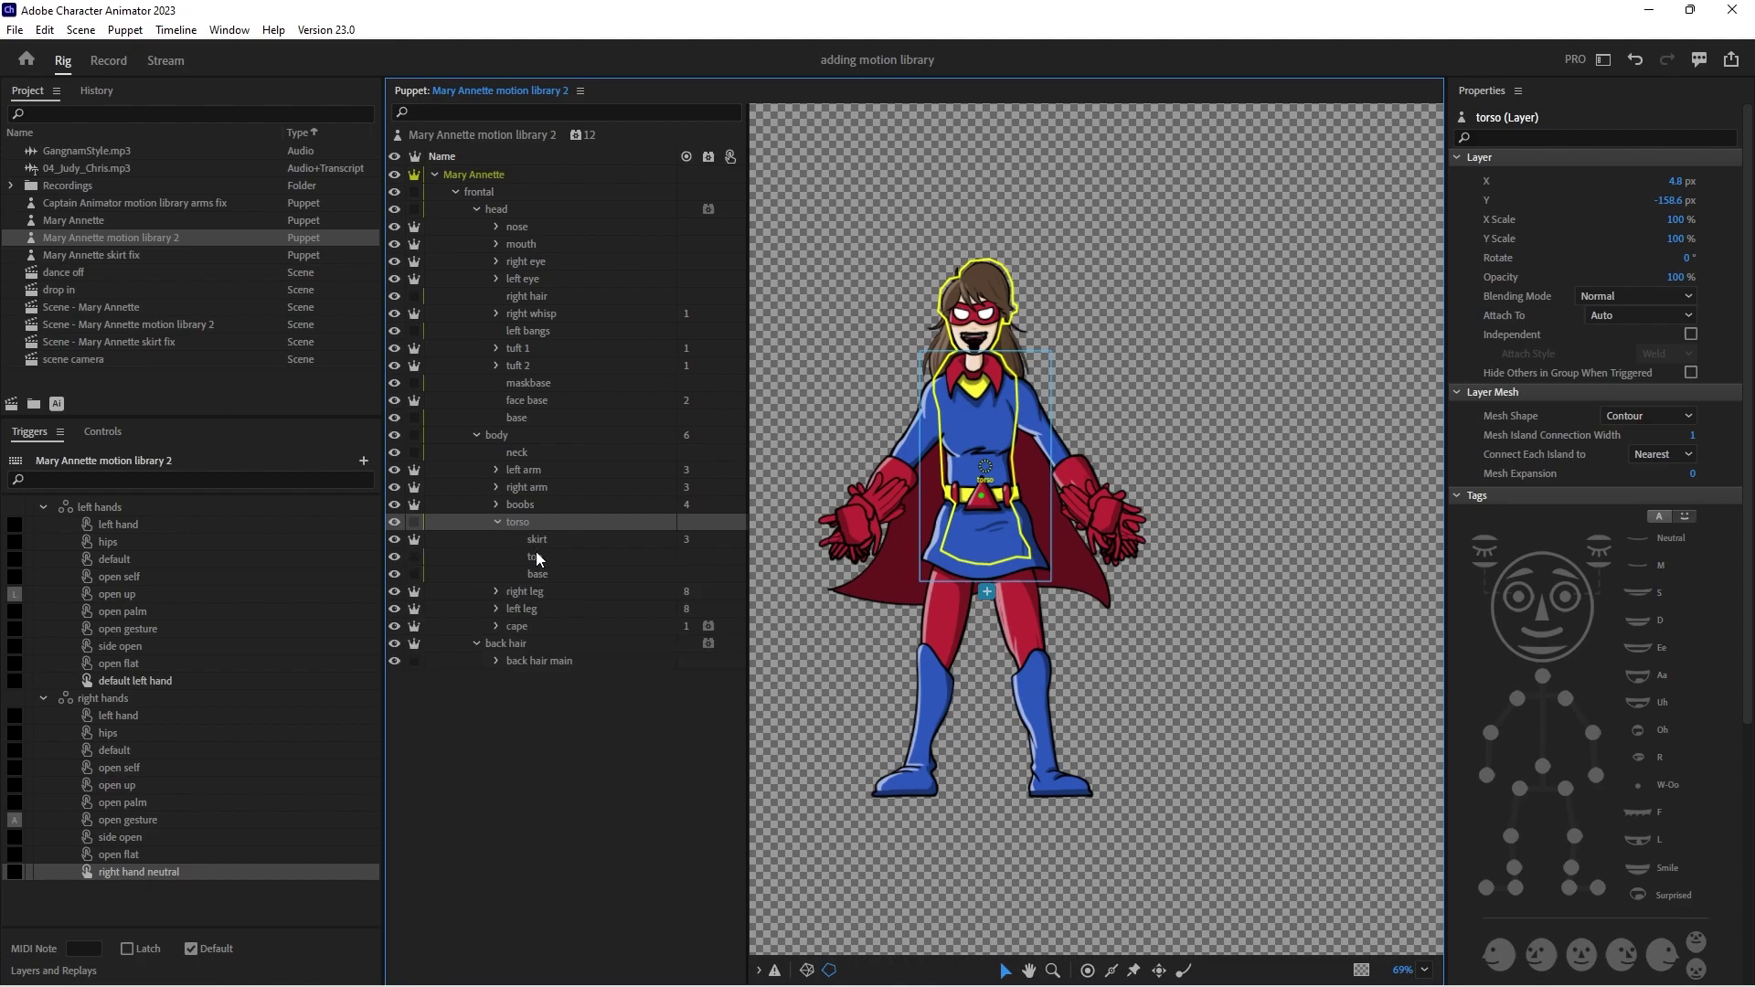
pyautogui.click(536, 540)
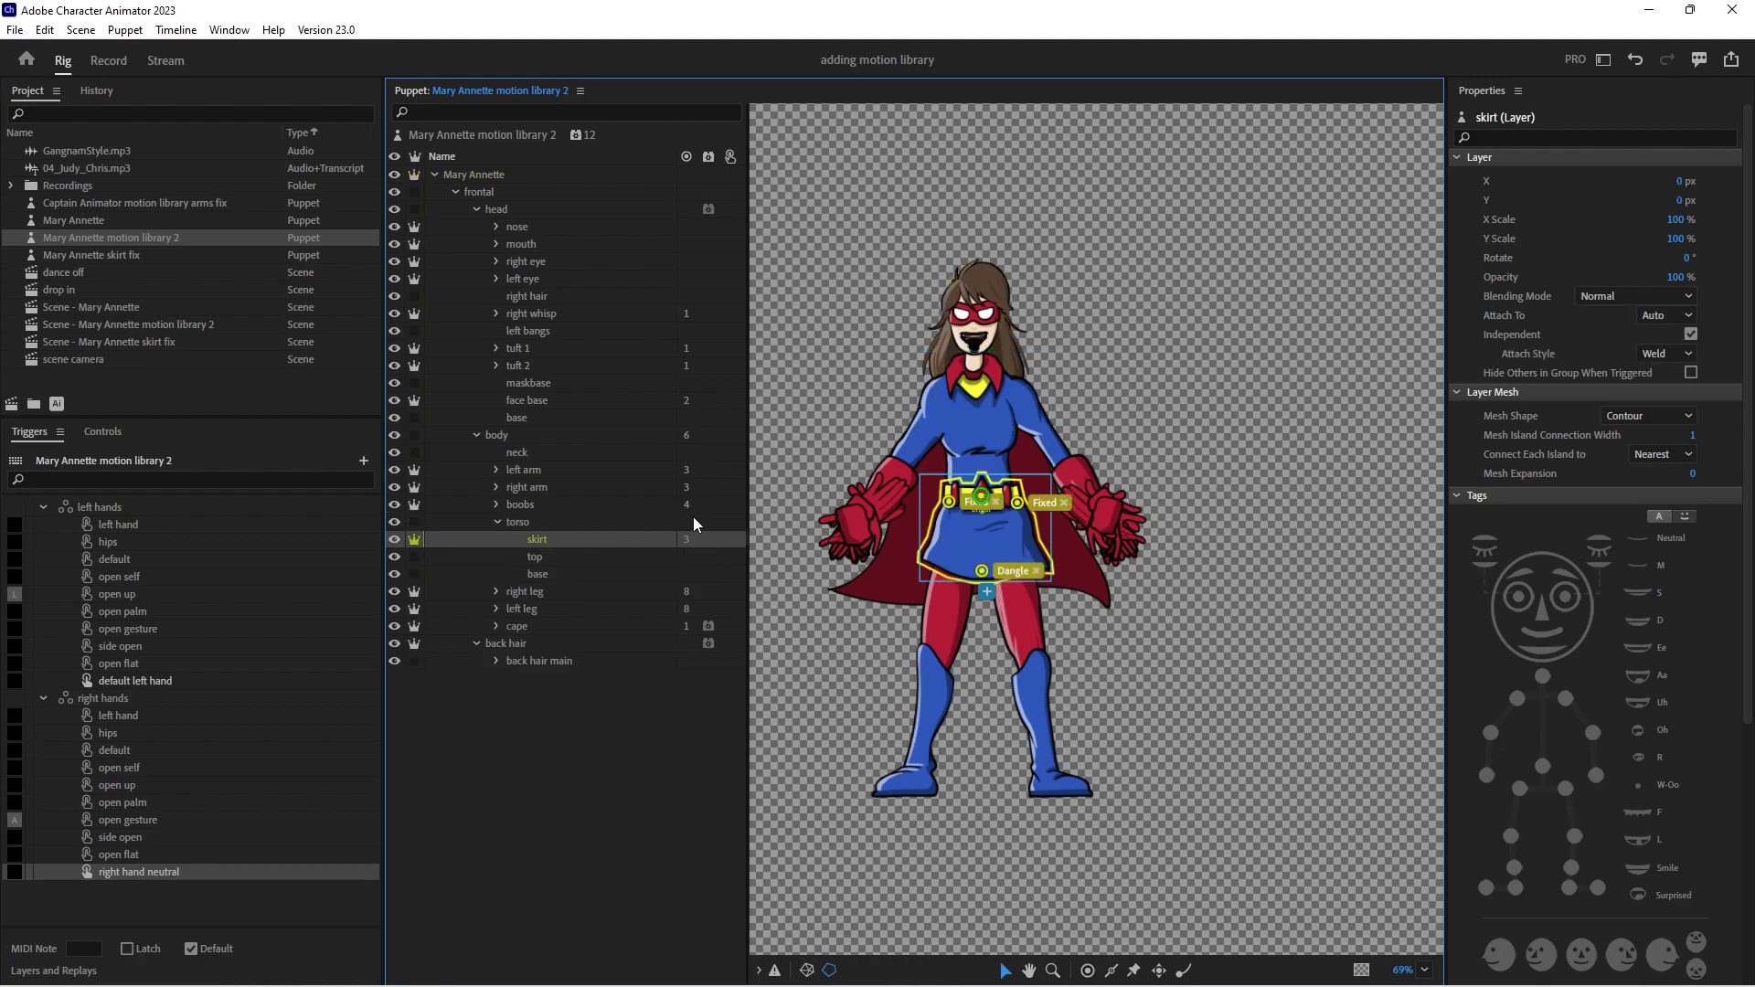
pyautogui.press('z')
pyautogui.click(974, 555)
pyautogui.click(1004, 565)
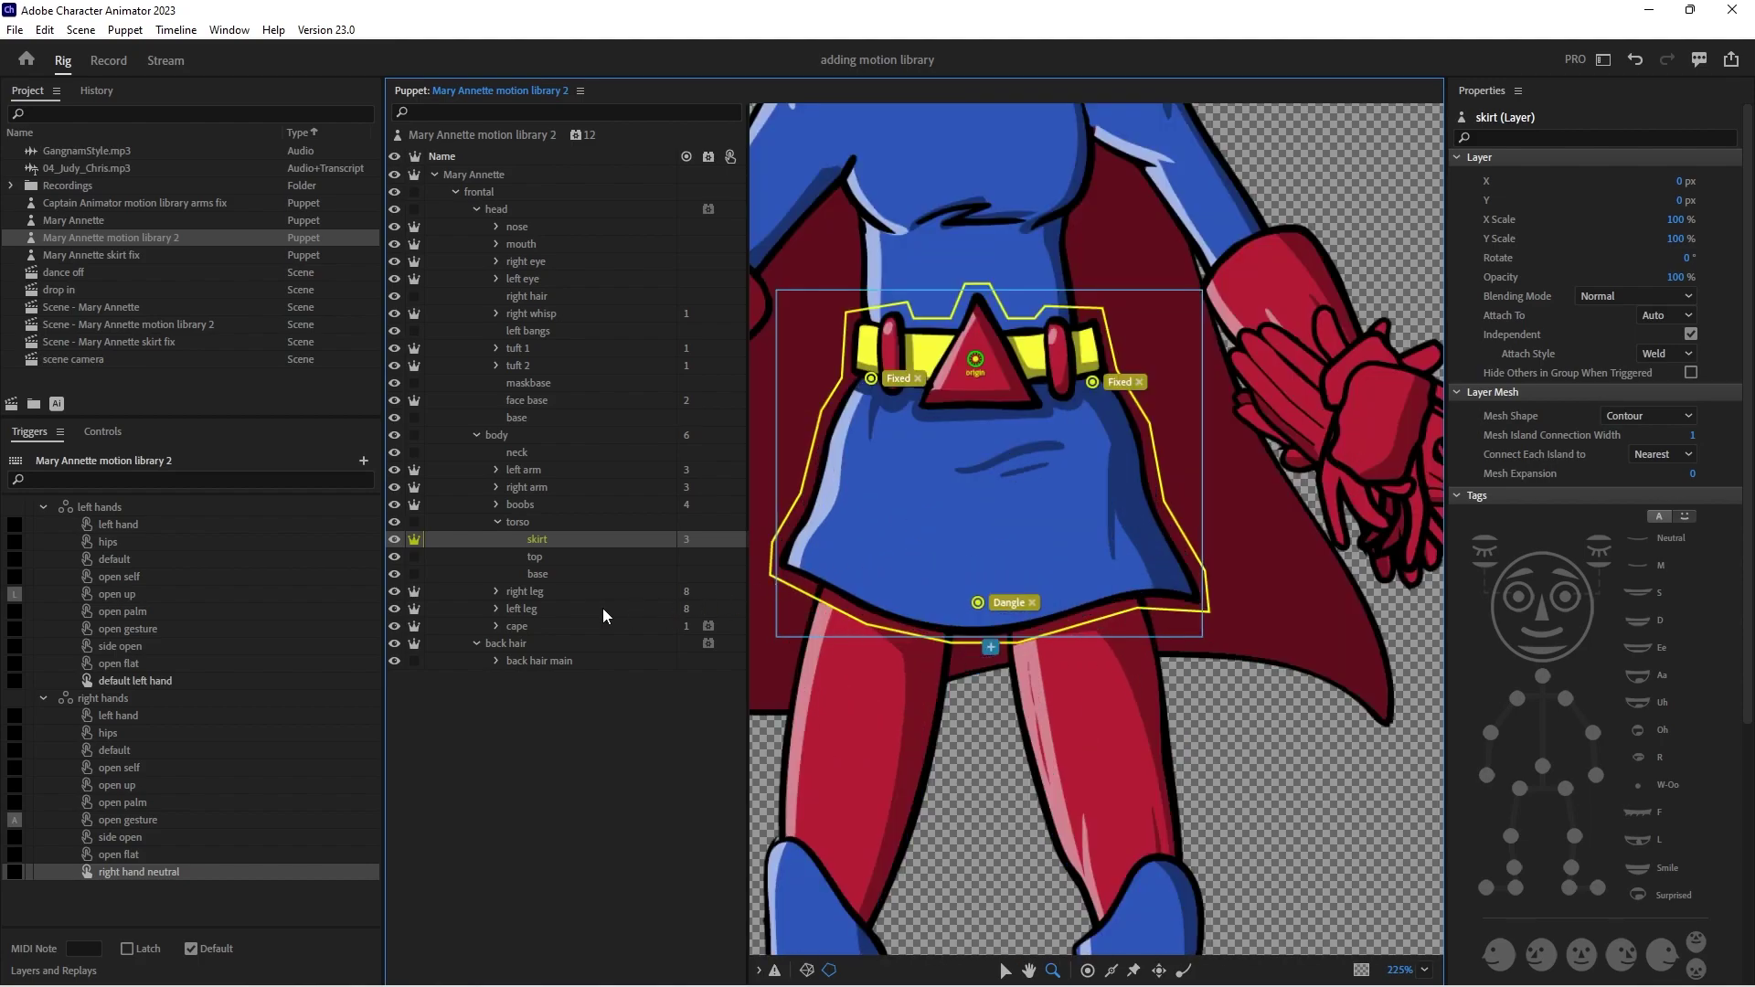
# Attach the left leg's origin to the torso, place a handle at its top, and nudge lower leg handles
pyautogui.click(534, 608)
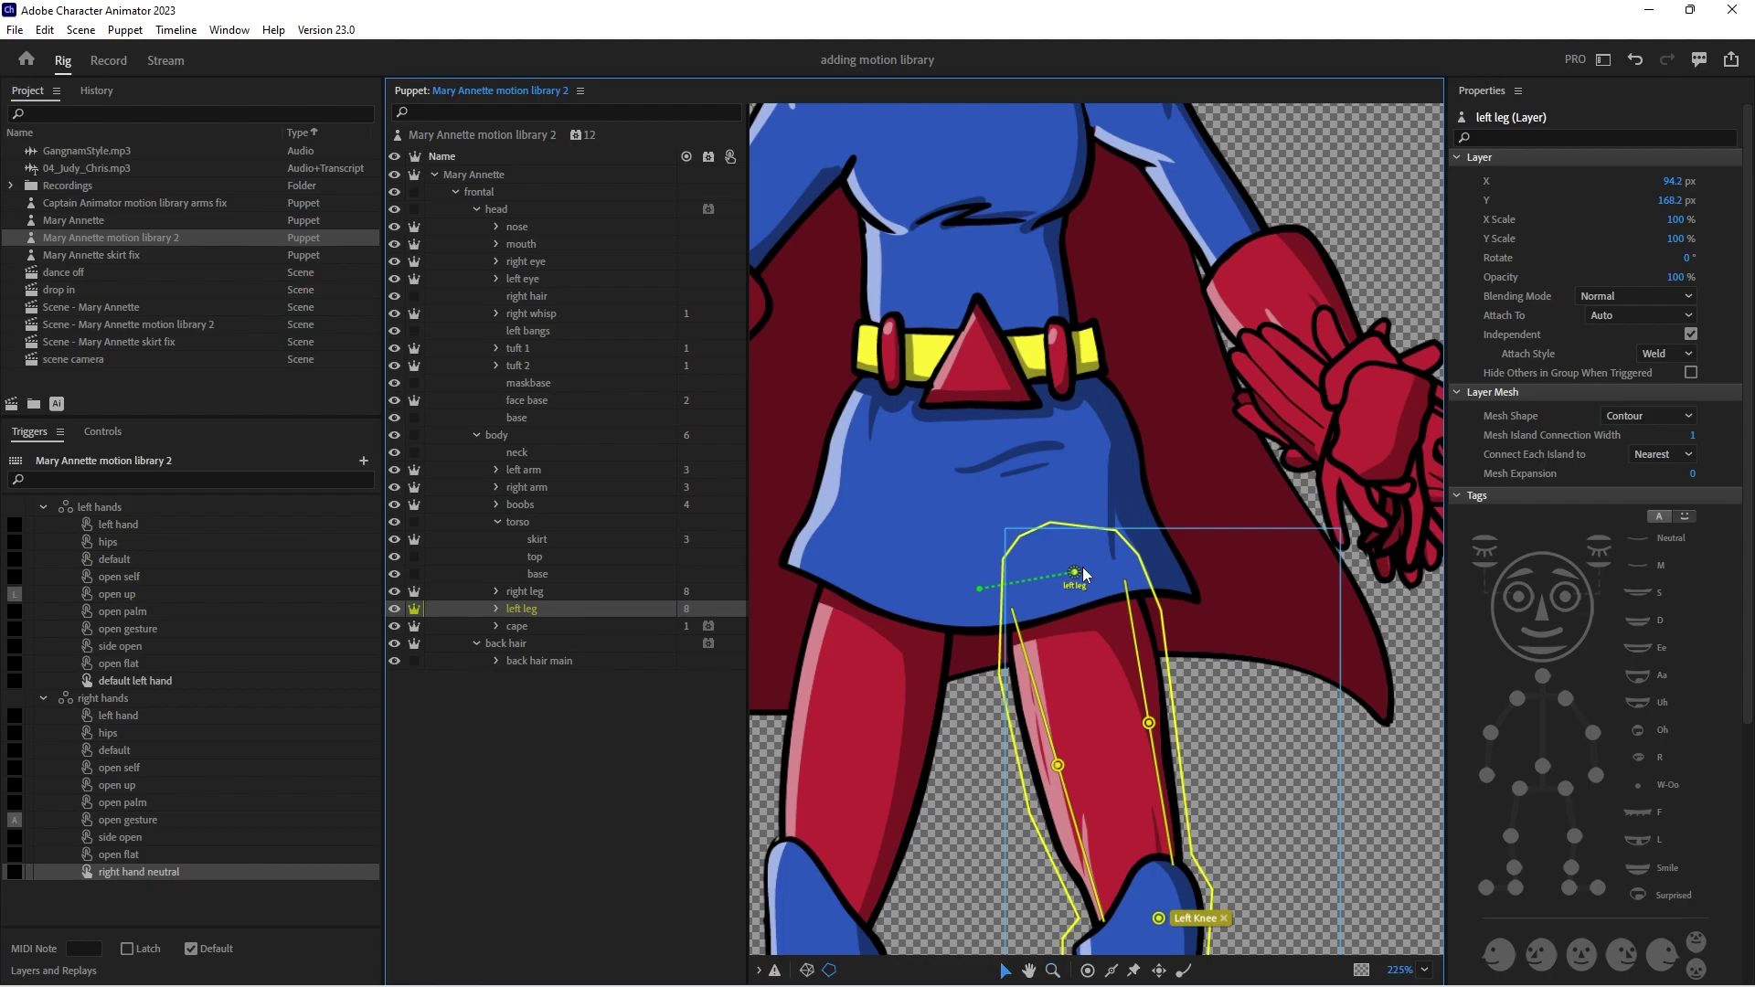
pyautogui.moveTo(1082, 572)
pyautogui.mouseDown()
pyautogui.moveTo(1063, 524)
pyautogui.moveTo(1064, 554)
pyautogui.mouseUp()
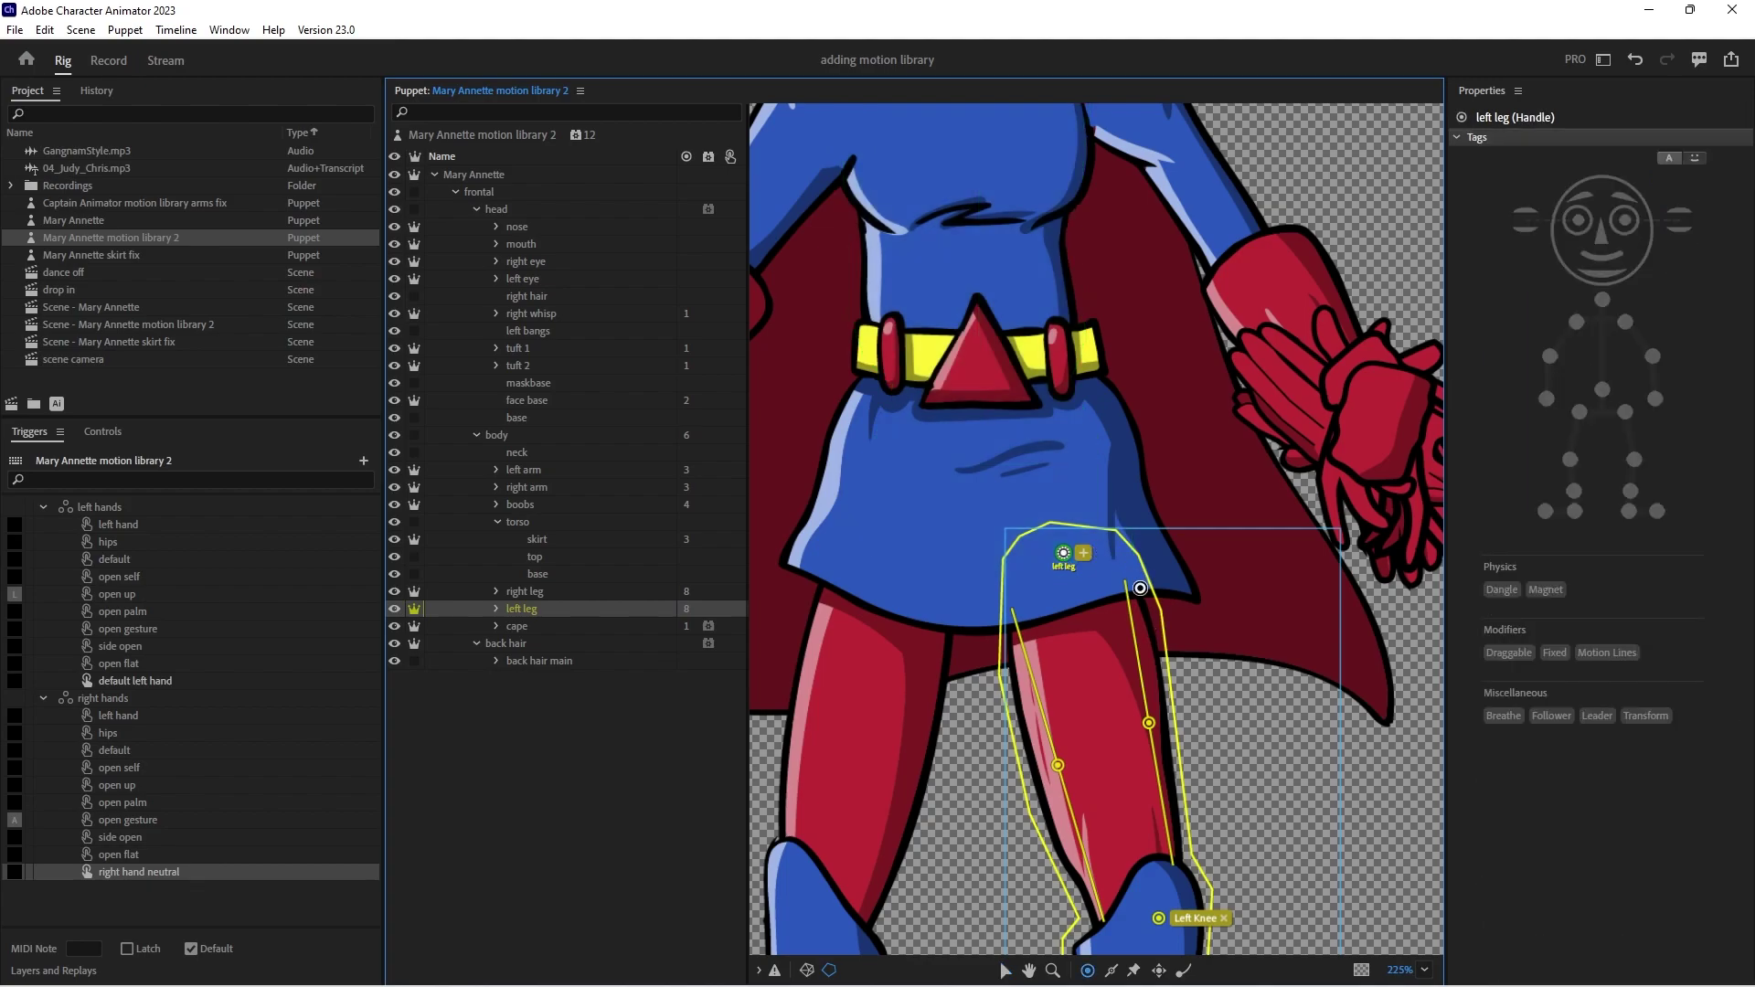
pyautogui.click(1131, 580)
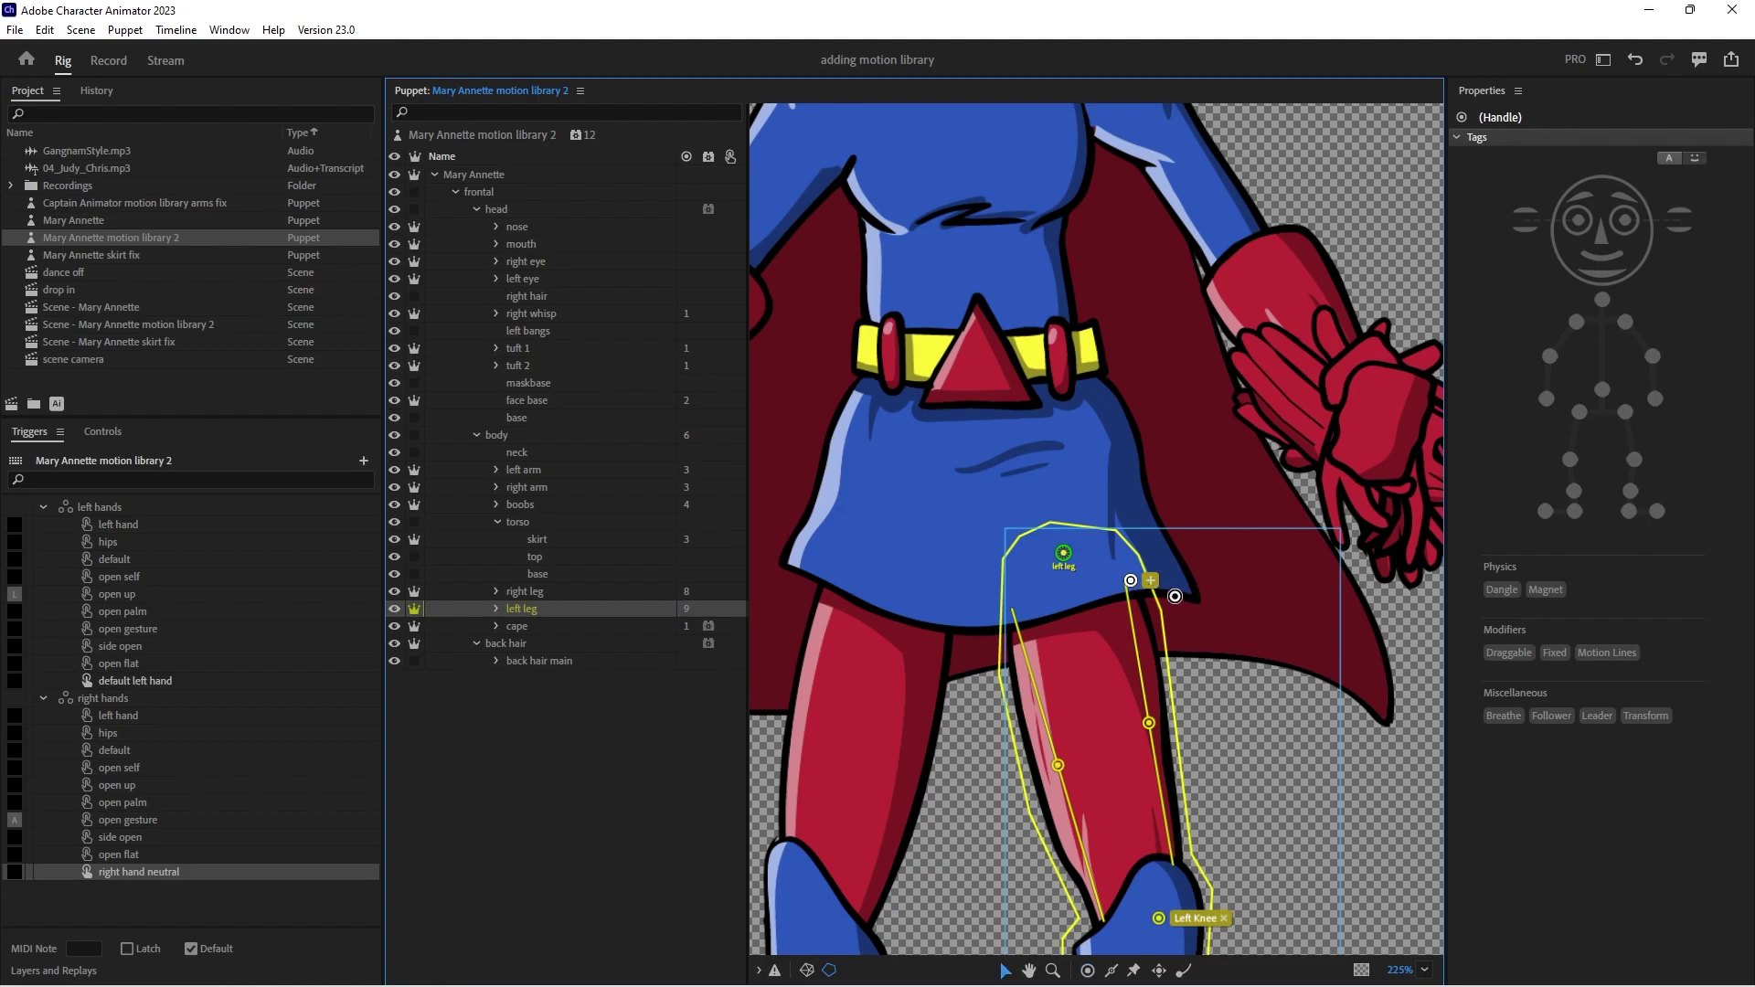
pyautogui.moveTo(1149, 725); pyautogui.dragTo(1146, 711)
pyautogui.moveTo(1056, 766); pyautogui.dragTo(1057, 761)
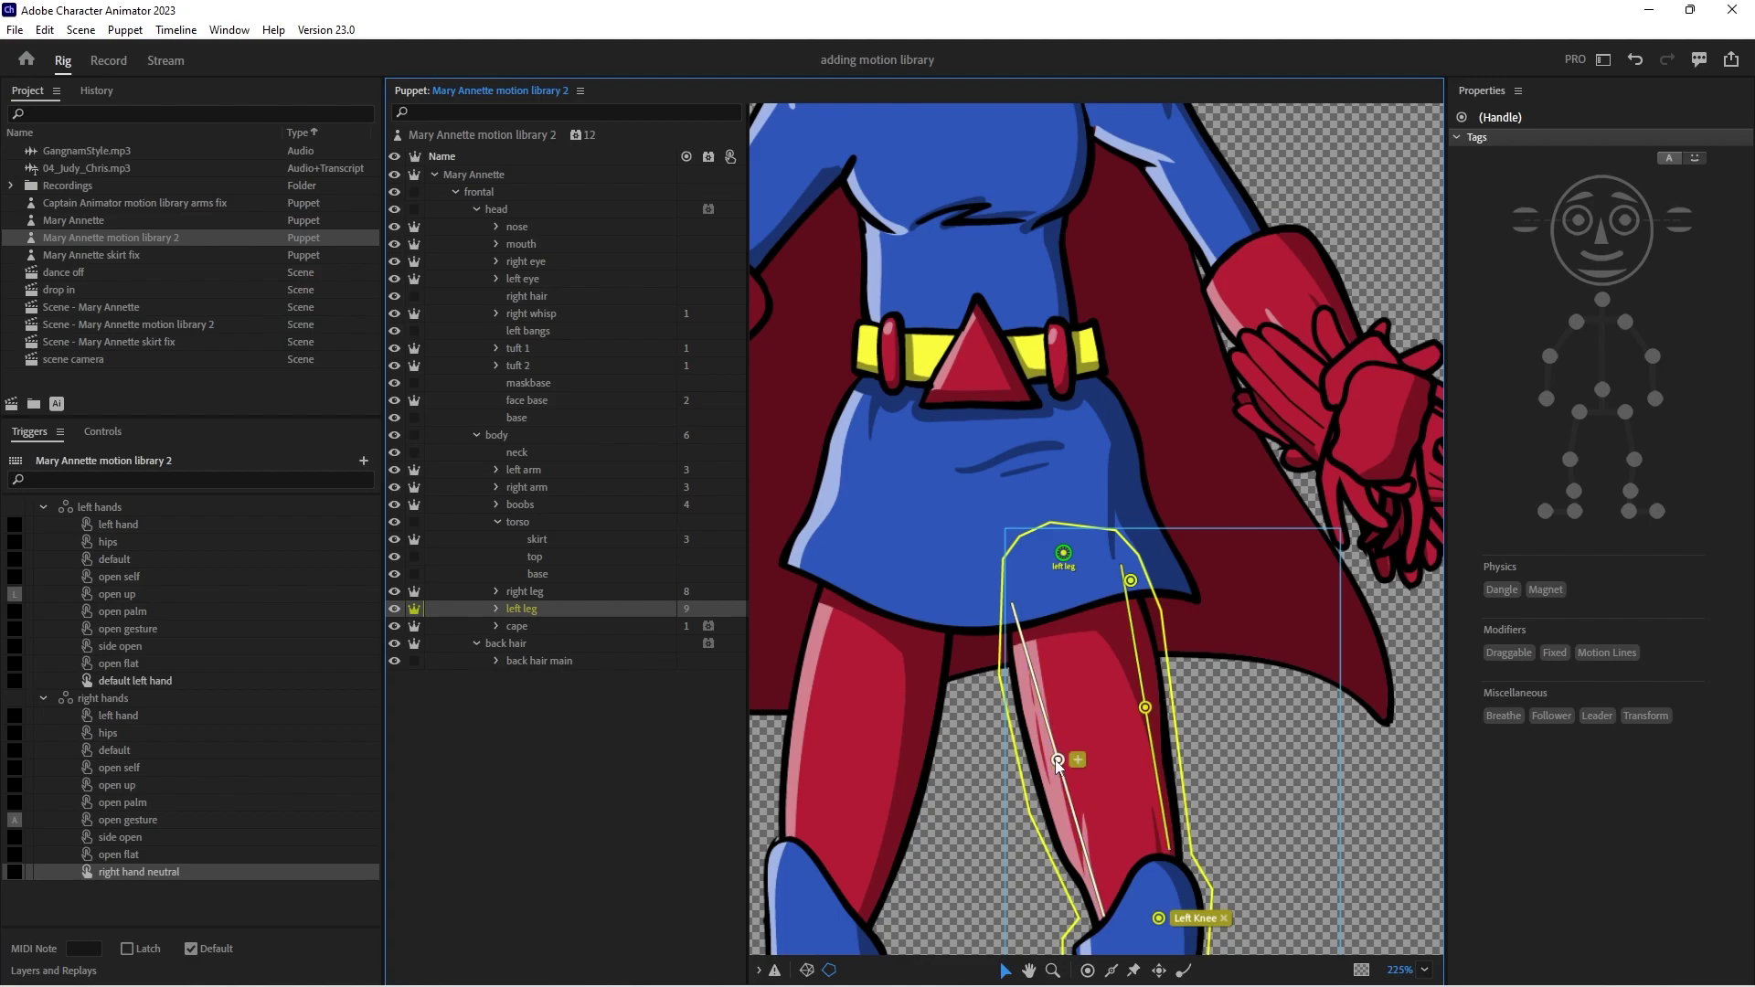
# Name the new handle 'left skirt', tag it Leader, and paste it onto the skirt as Follower
pyautogui.click(1129, 582)
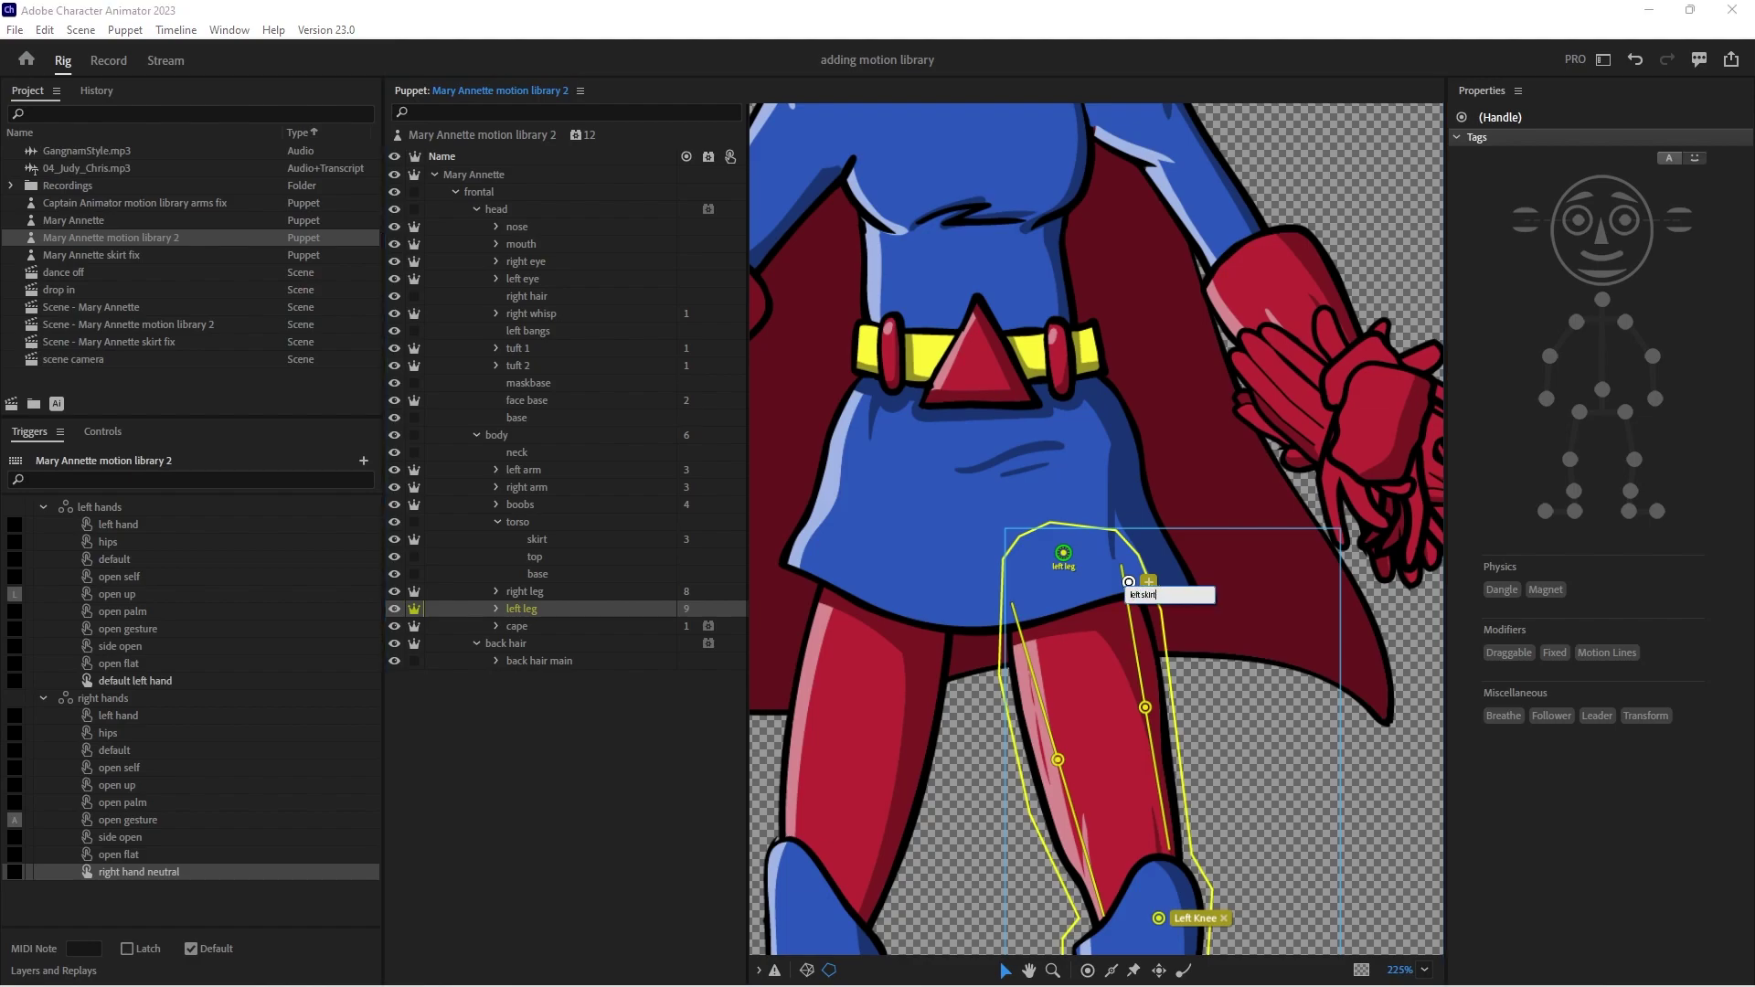
pyautogui.press('Return')
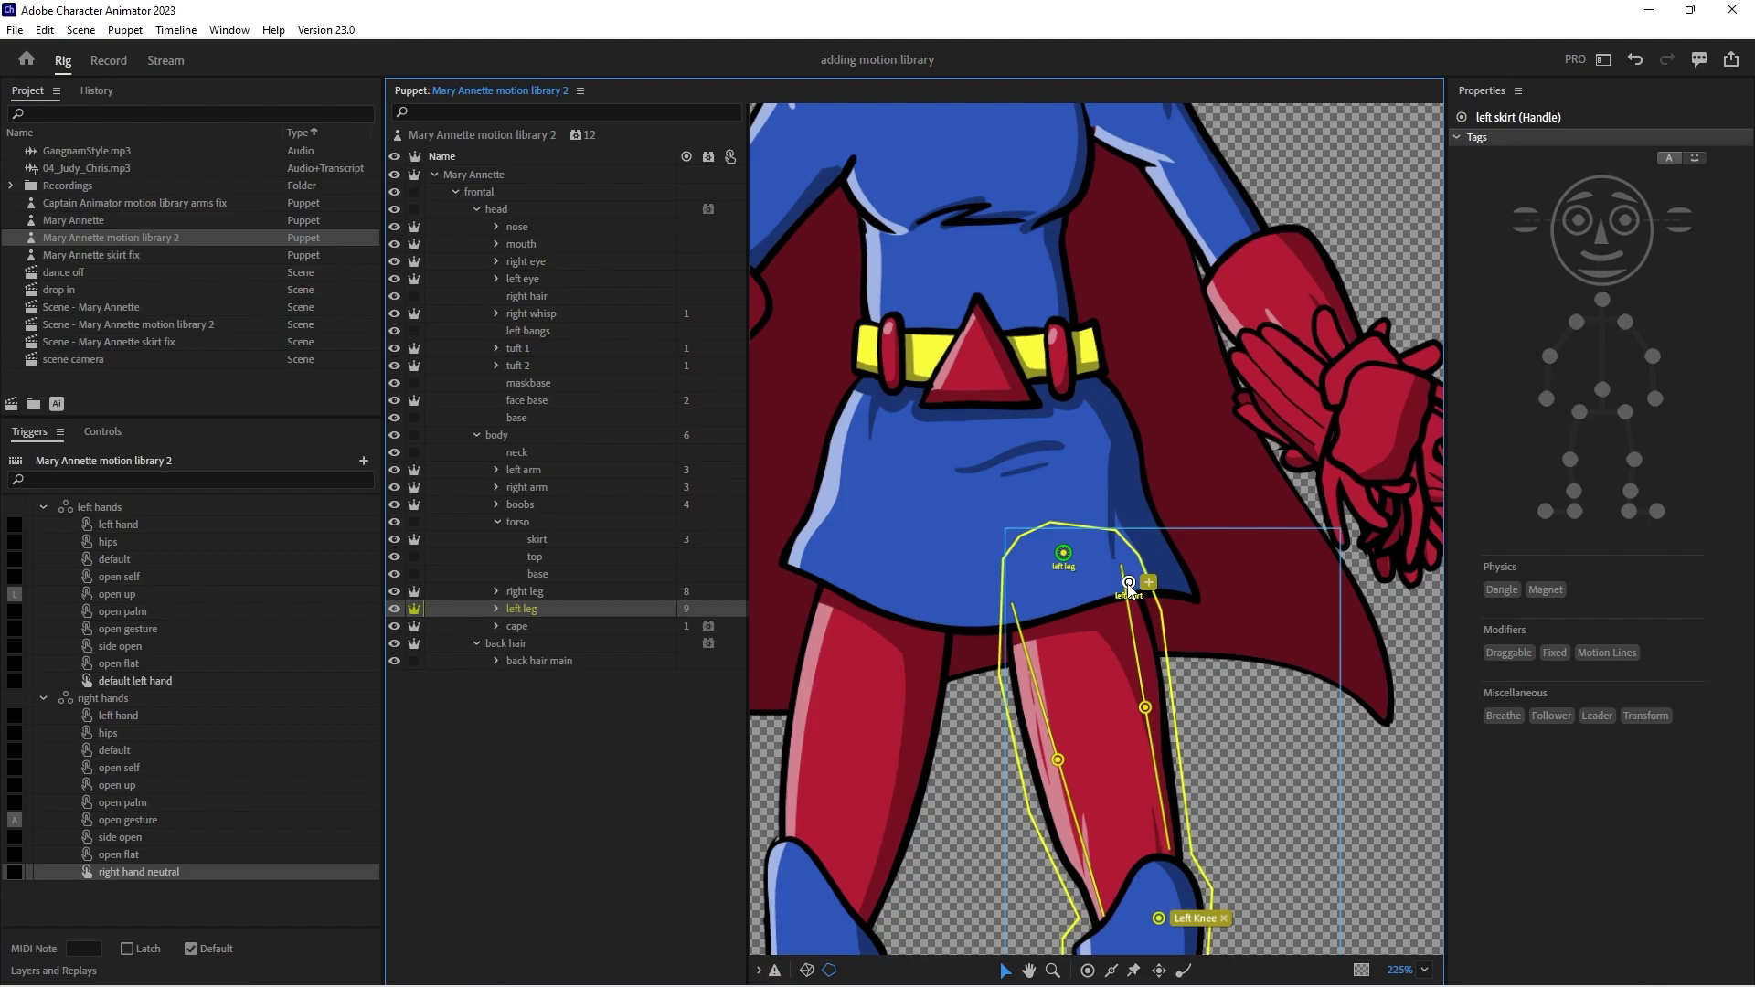
pyautogui.click(1598, 716)
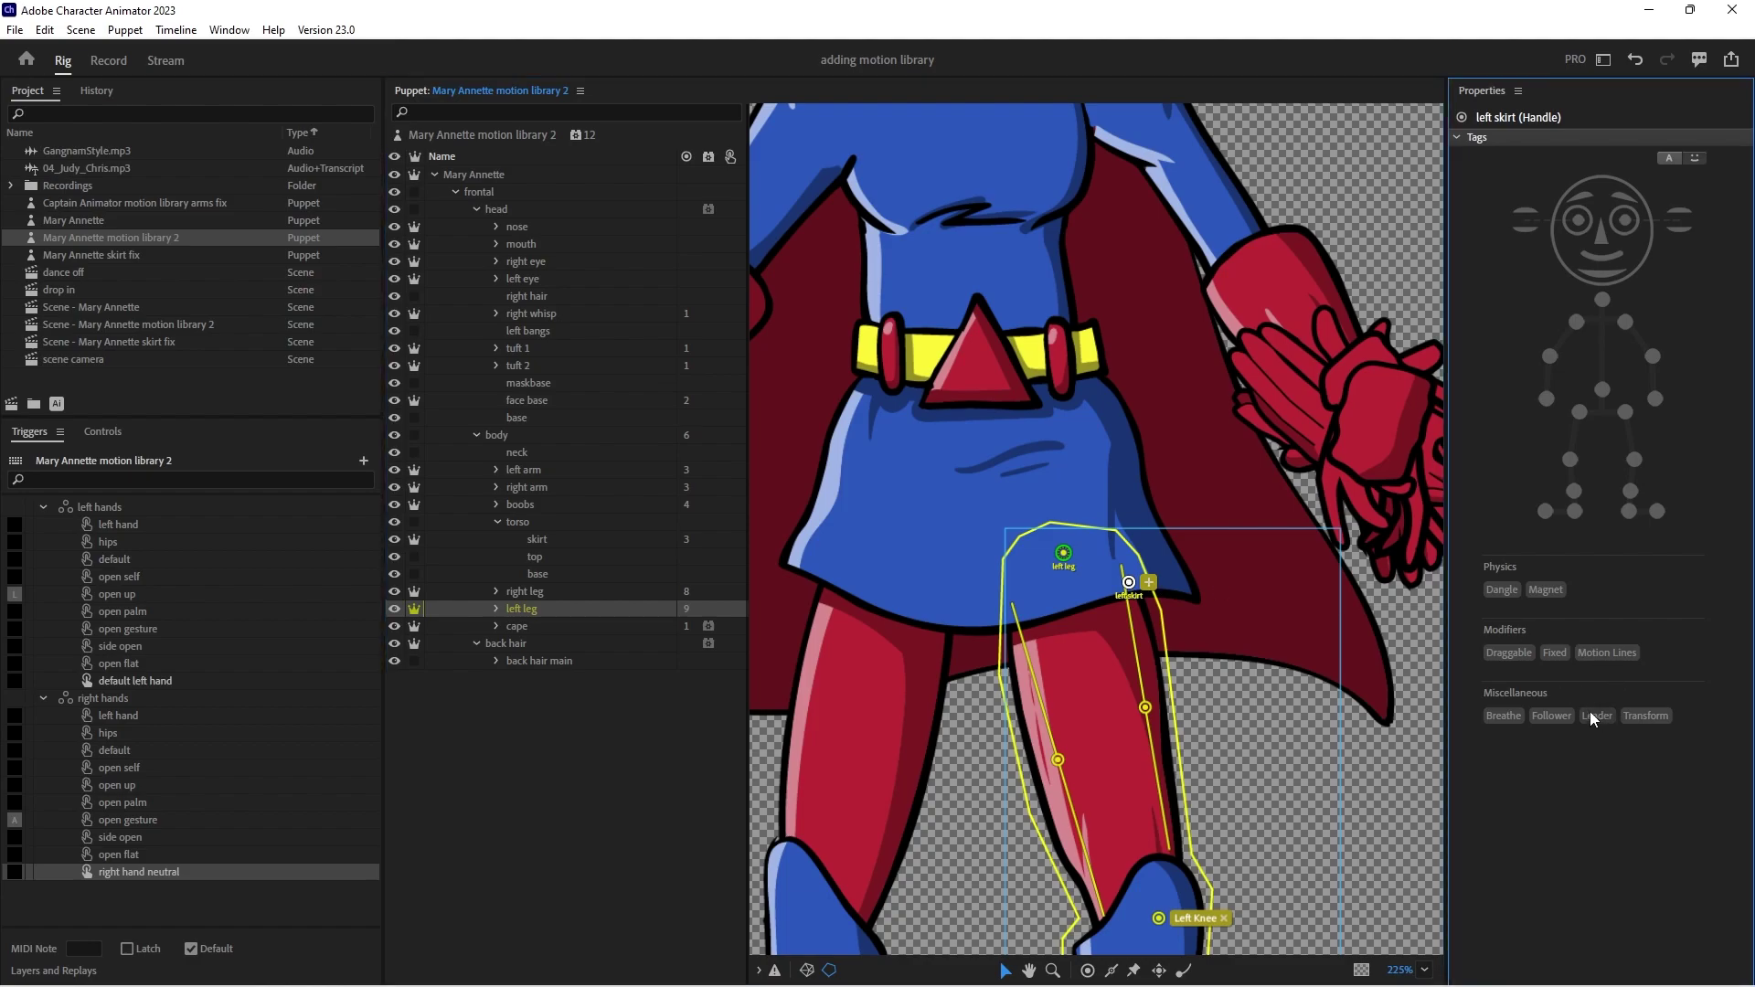
pyautogui.click(560, 541)
pyautogui.hotkey('ctrl', 'v')
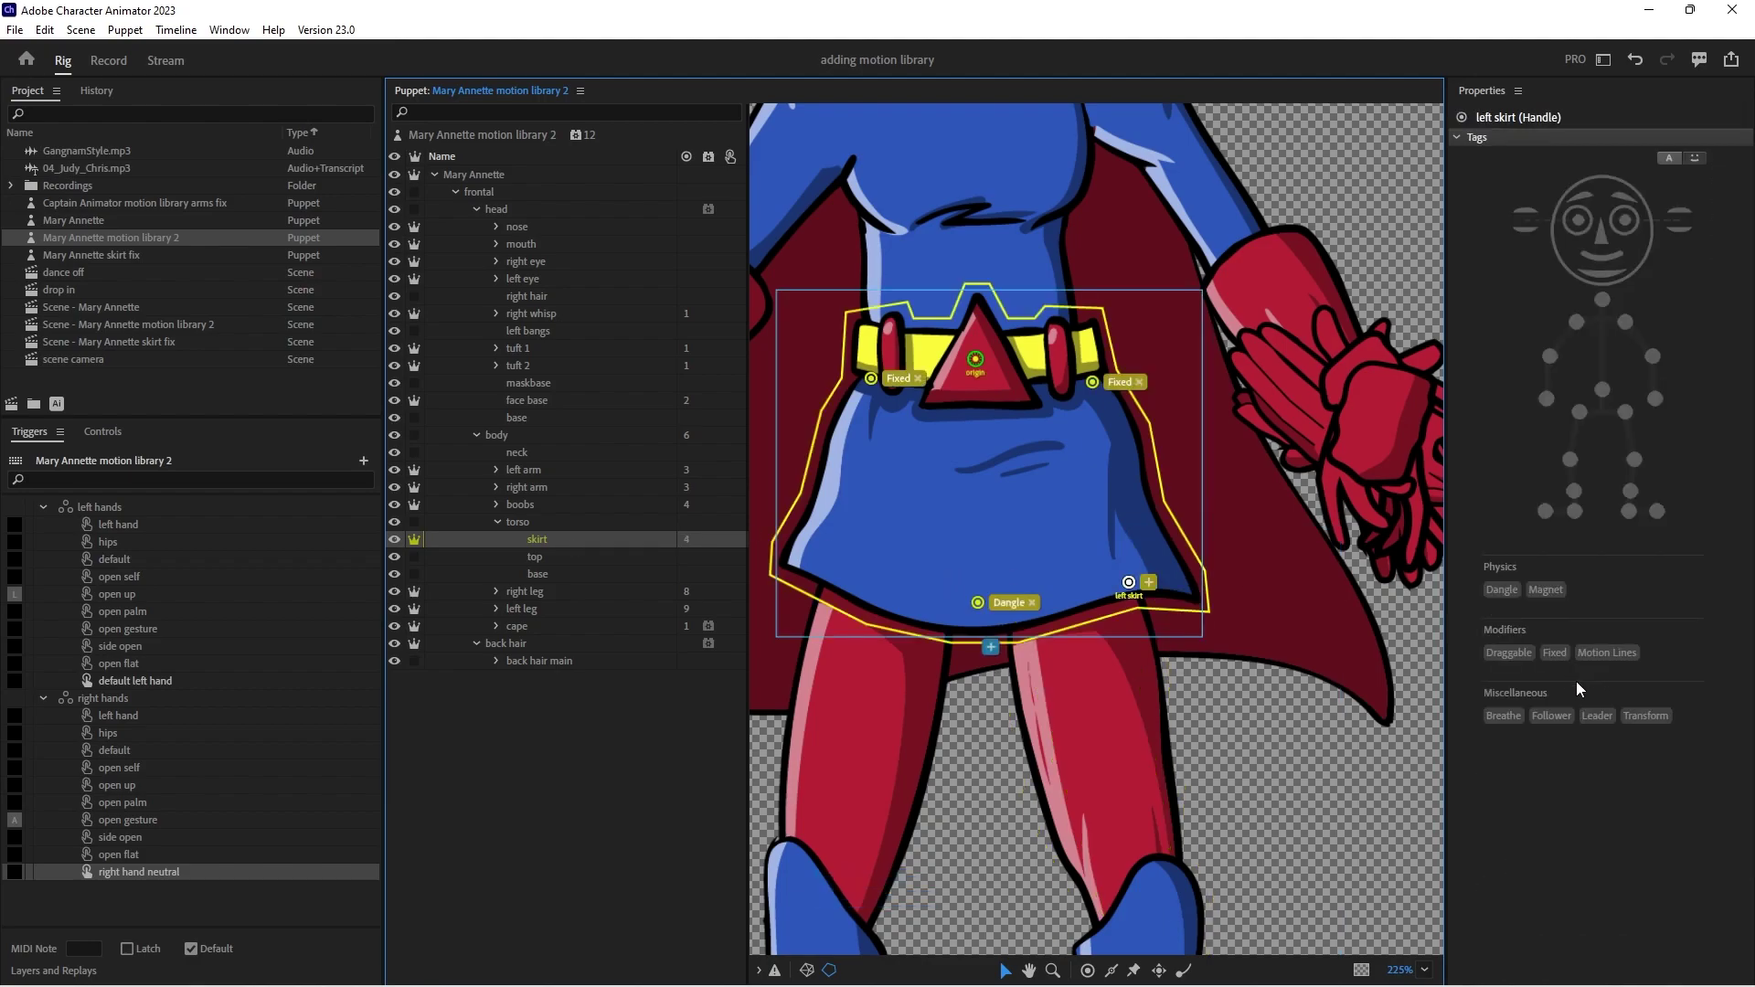
pyautogui.click(1554, 716)
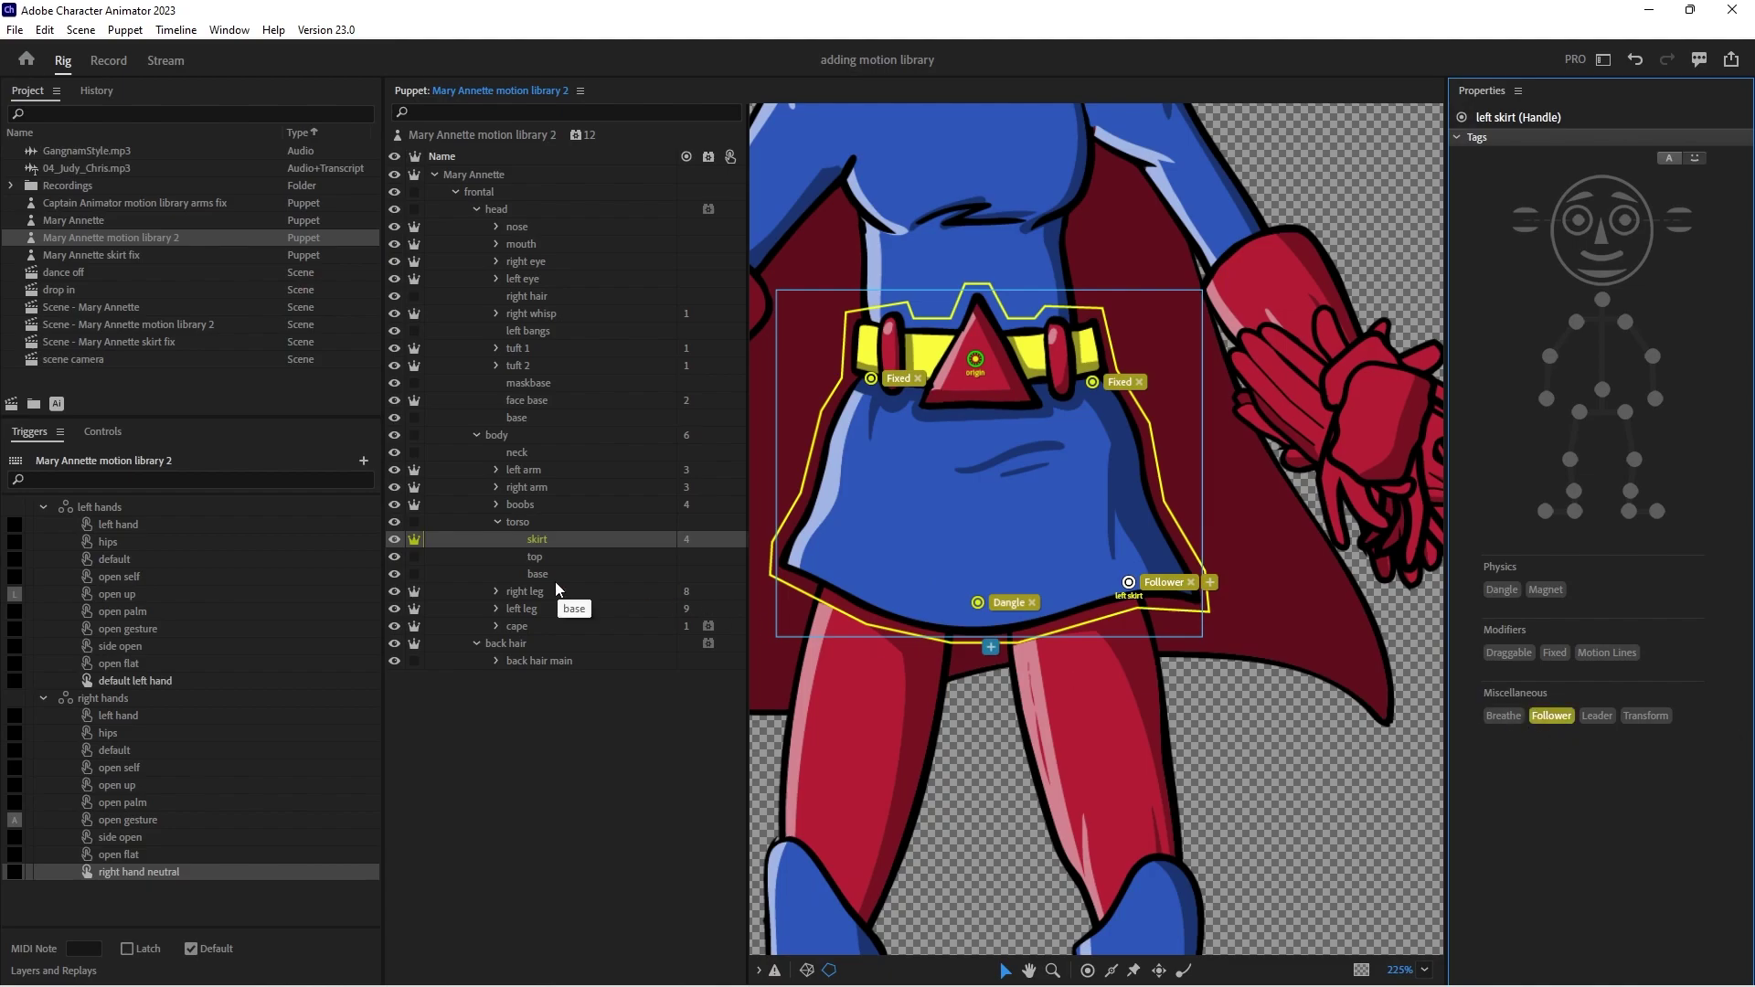
# Attach the right leg's origin to the torso and adjust a right leg handle
pyautogui.click(523, 610)
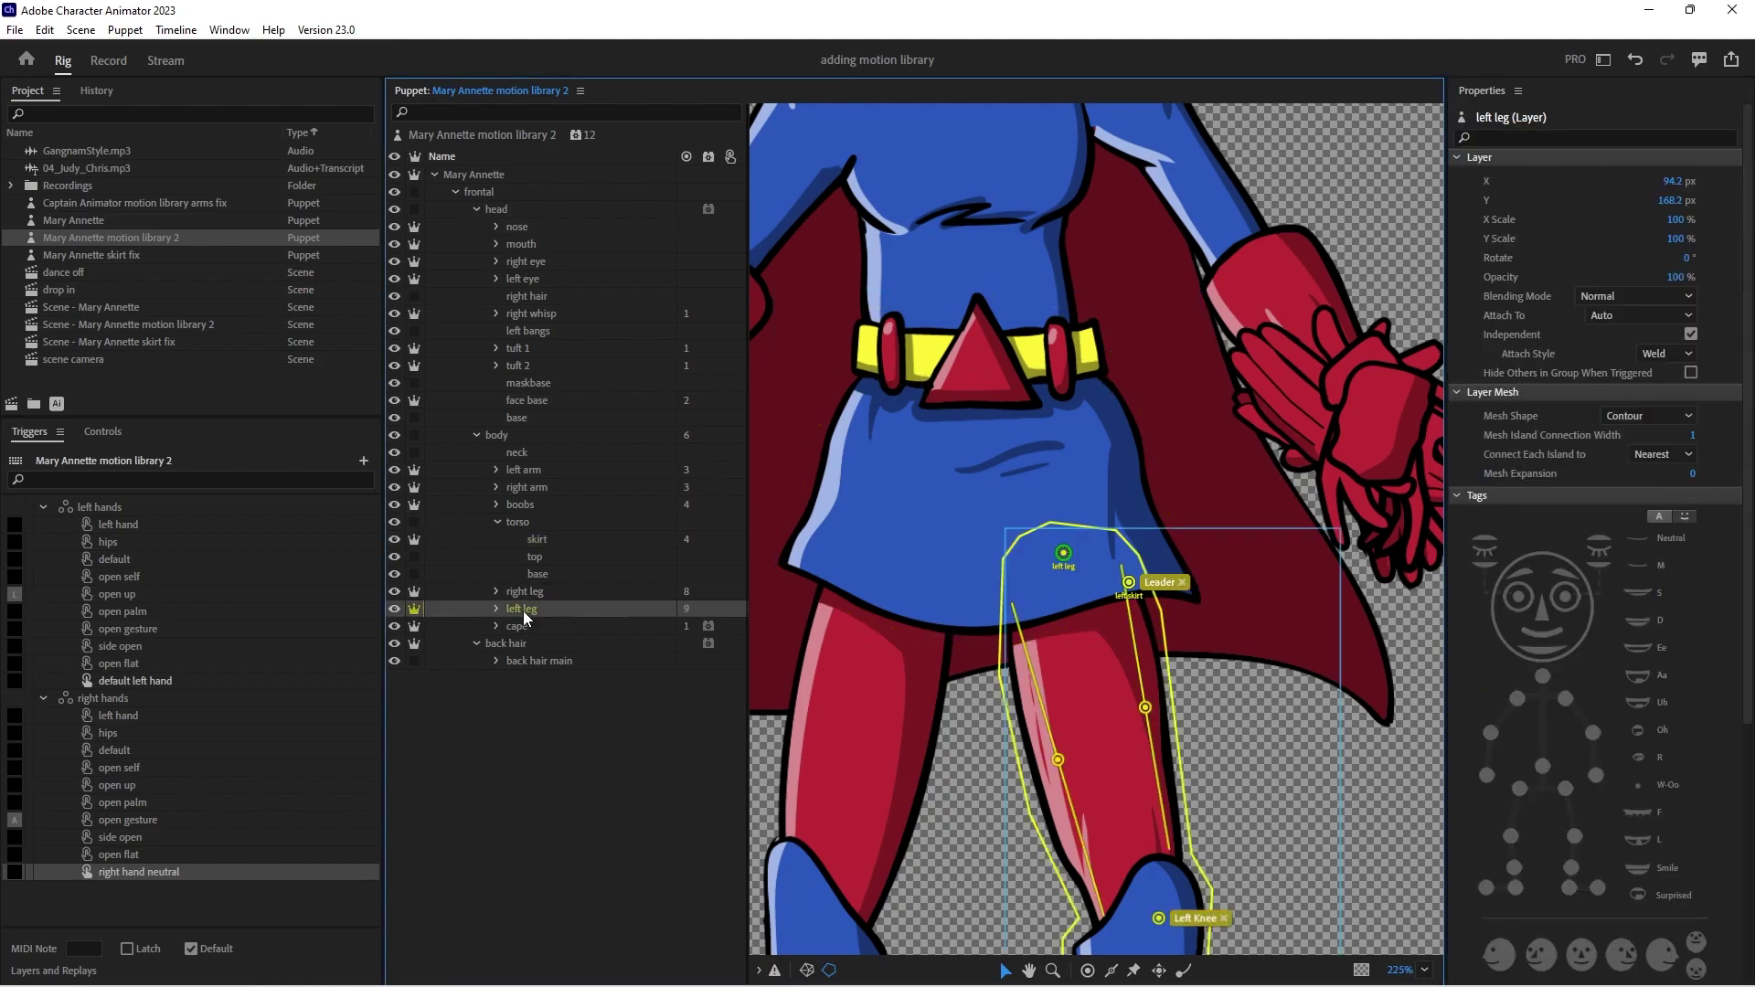
pyautogui.click(529, 594)
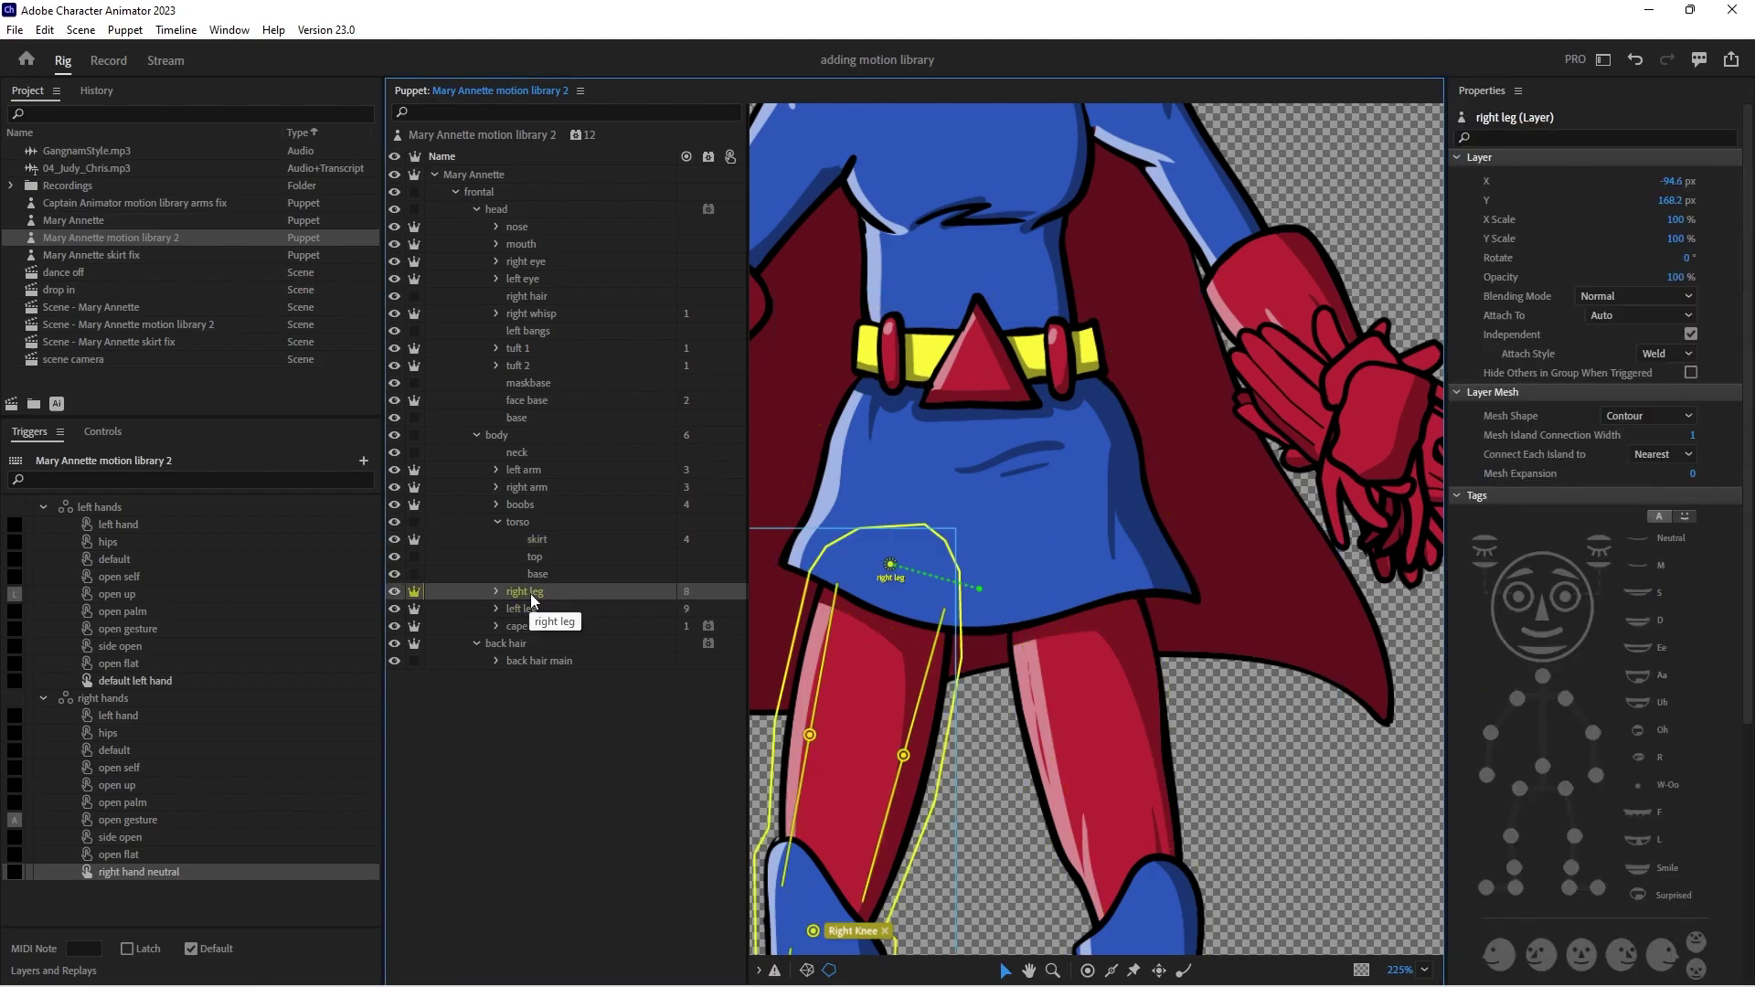
pyautogui.moveTo(891, 568); pyautogui.dragTo(890, 561)
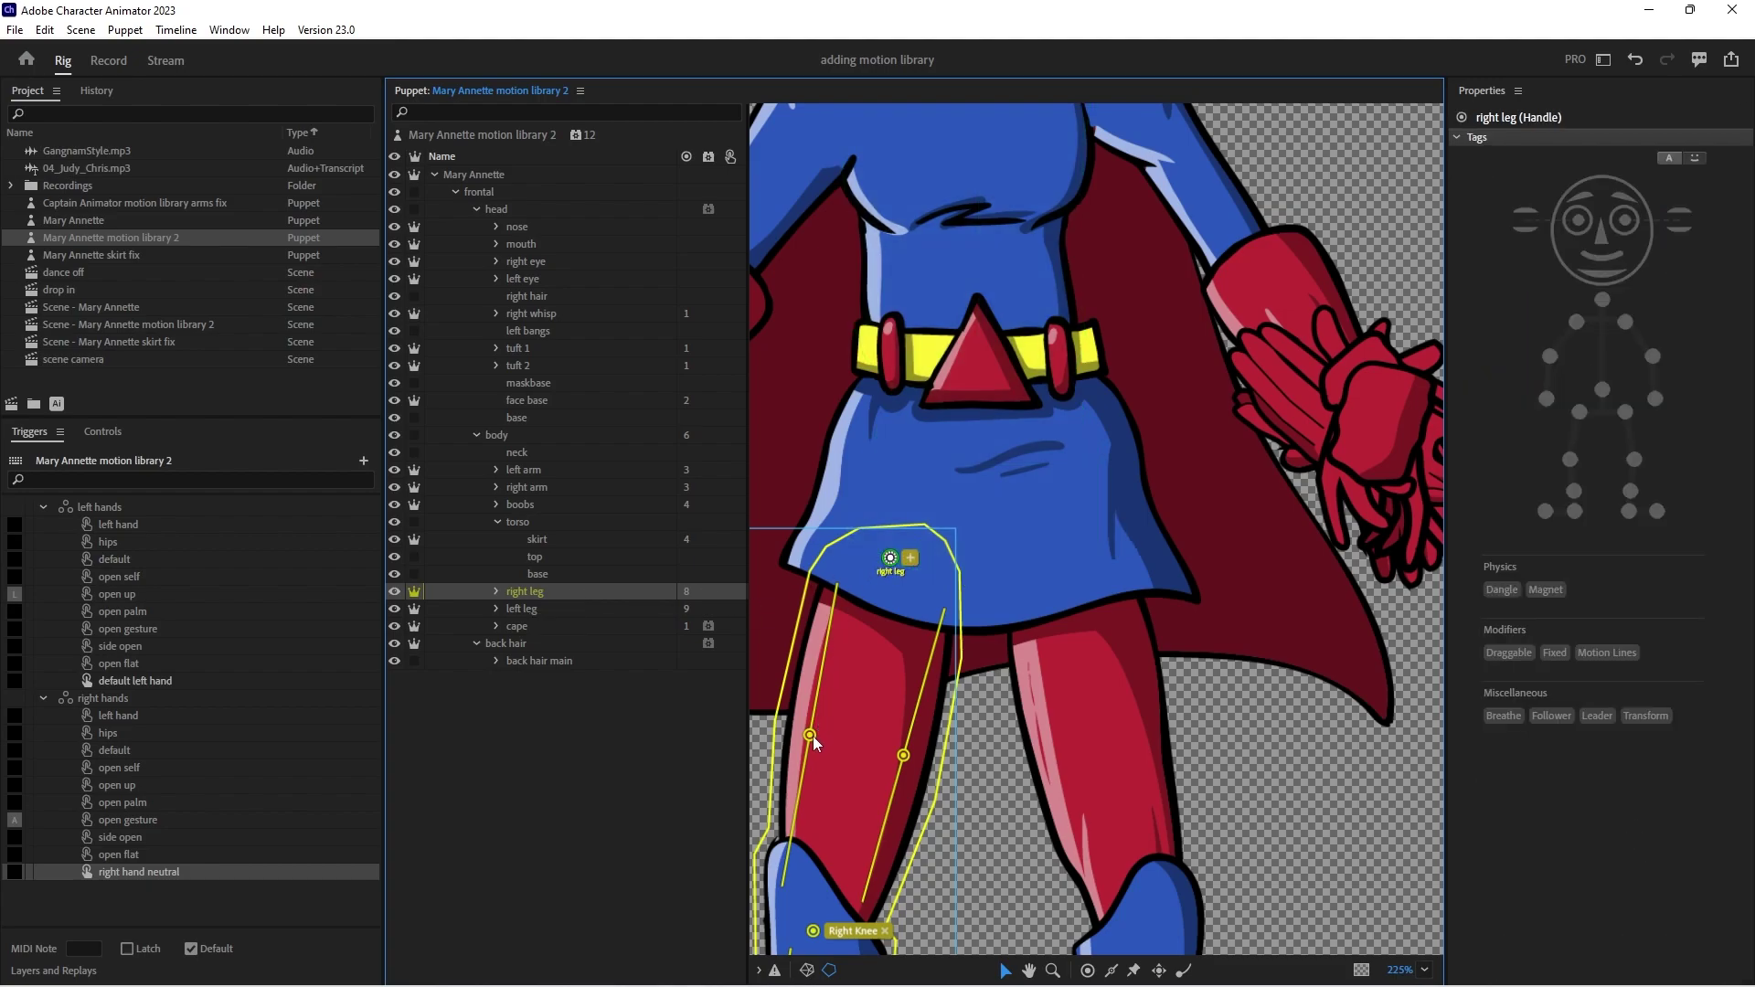
pyautogui.moveTo(810, 737); pyautogui.dragTo(811, 726)
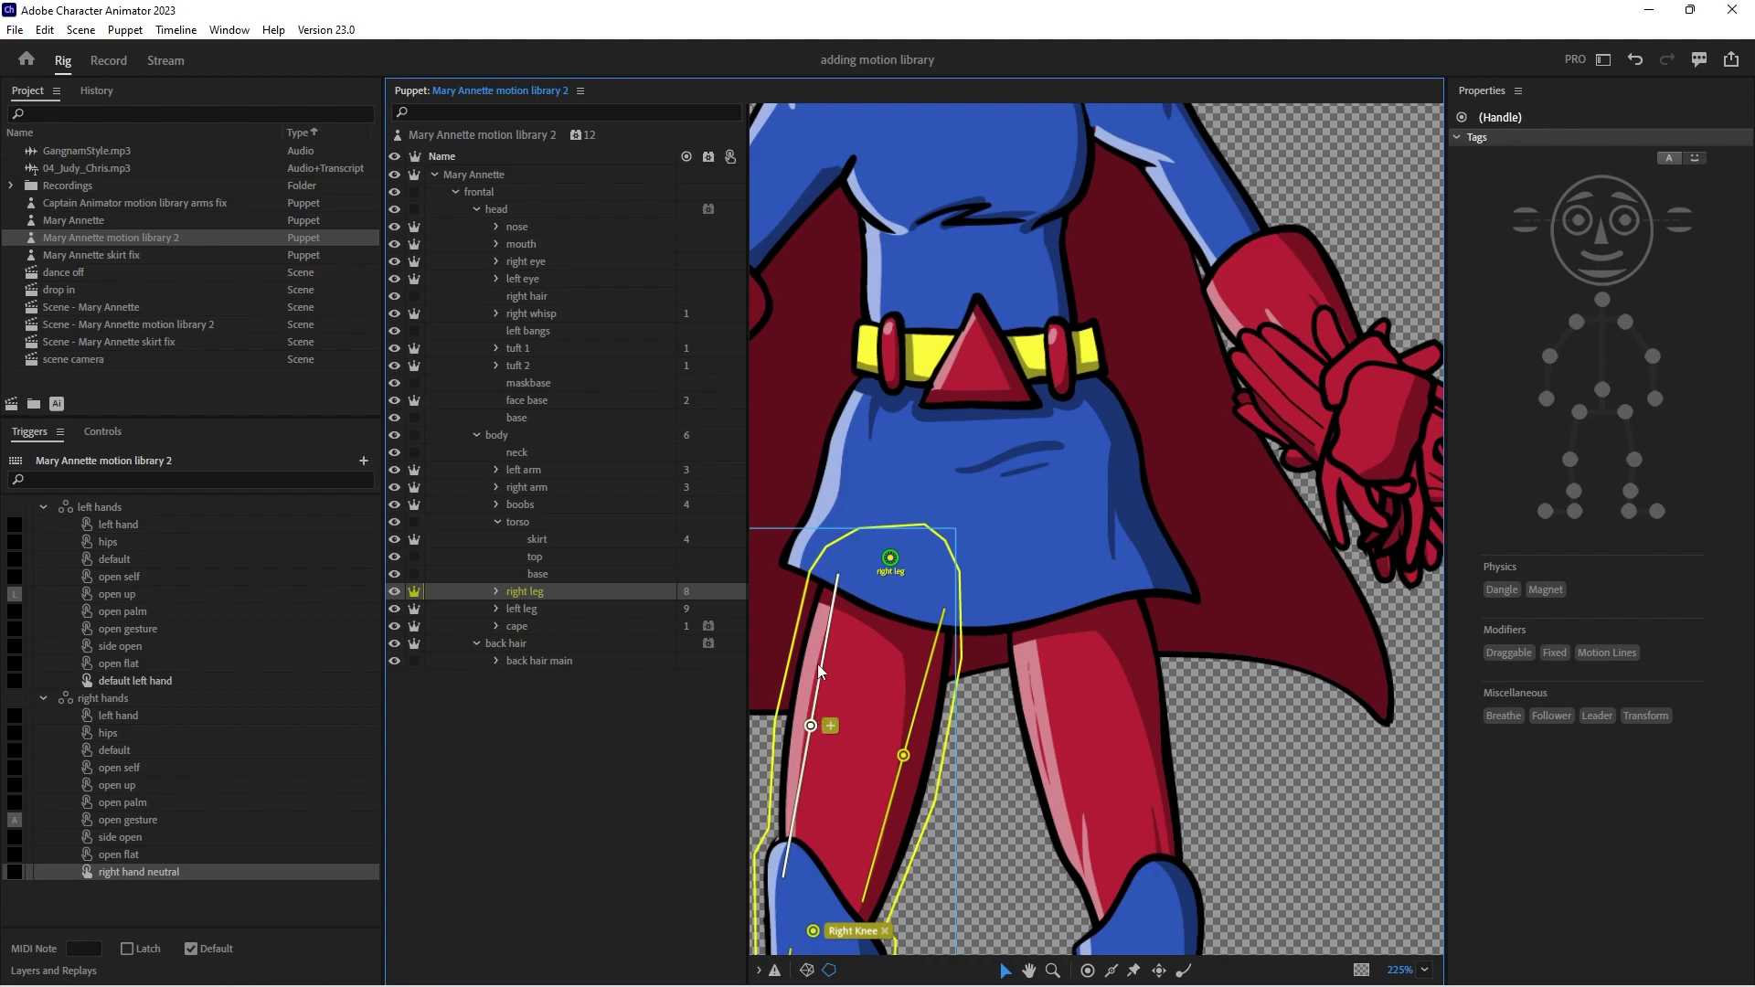
# Add a 'right skirt' handle at the top of the right leg and tag it Leader
pyautogui.press('h')
pyautogui.click(829, 575)
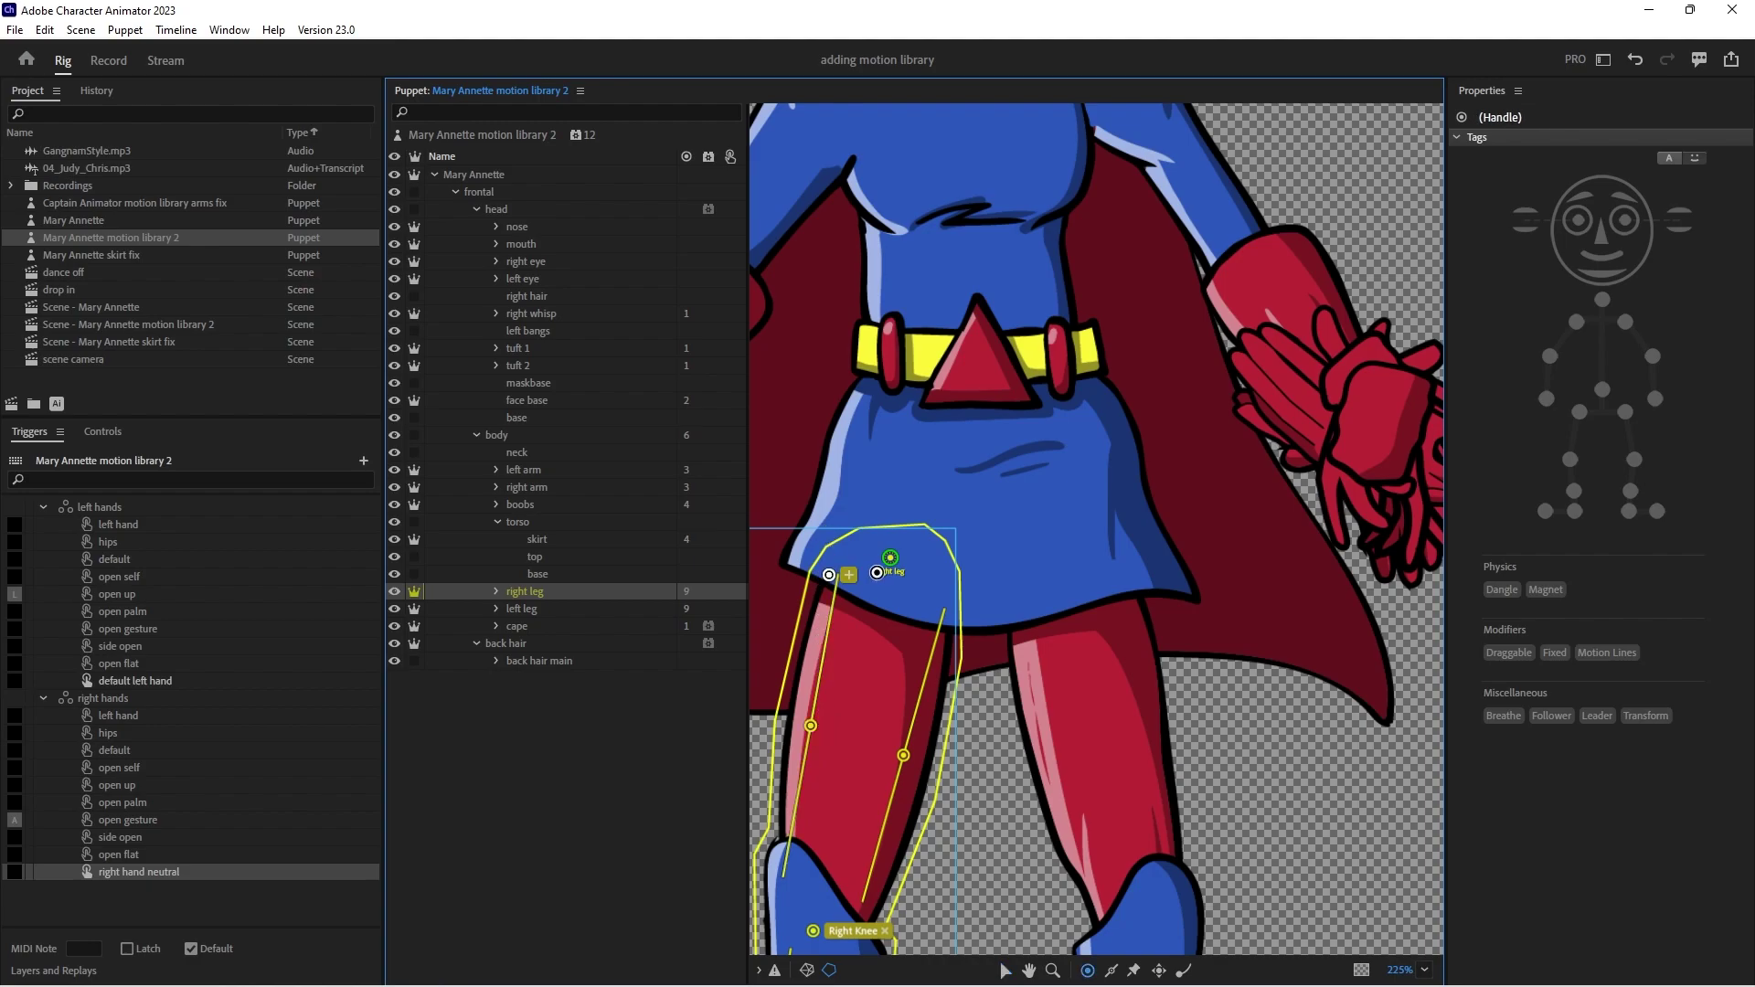
pyautogui.doubleClick(829, 575)
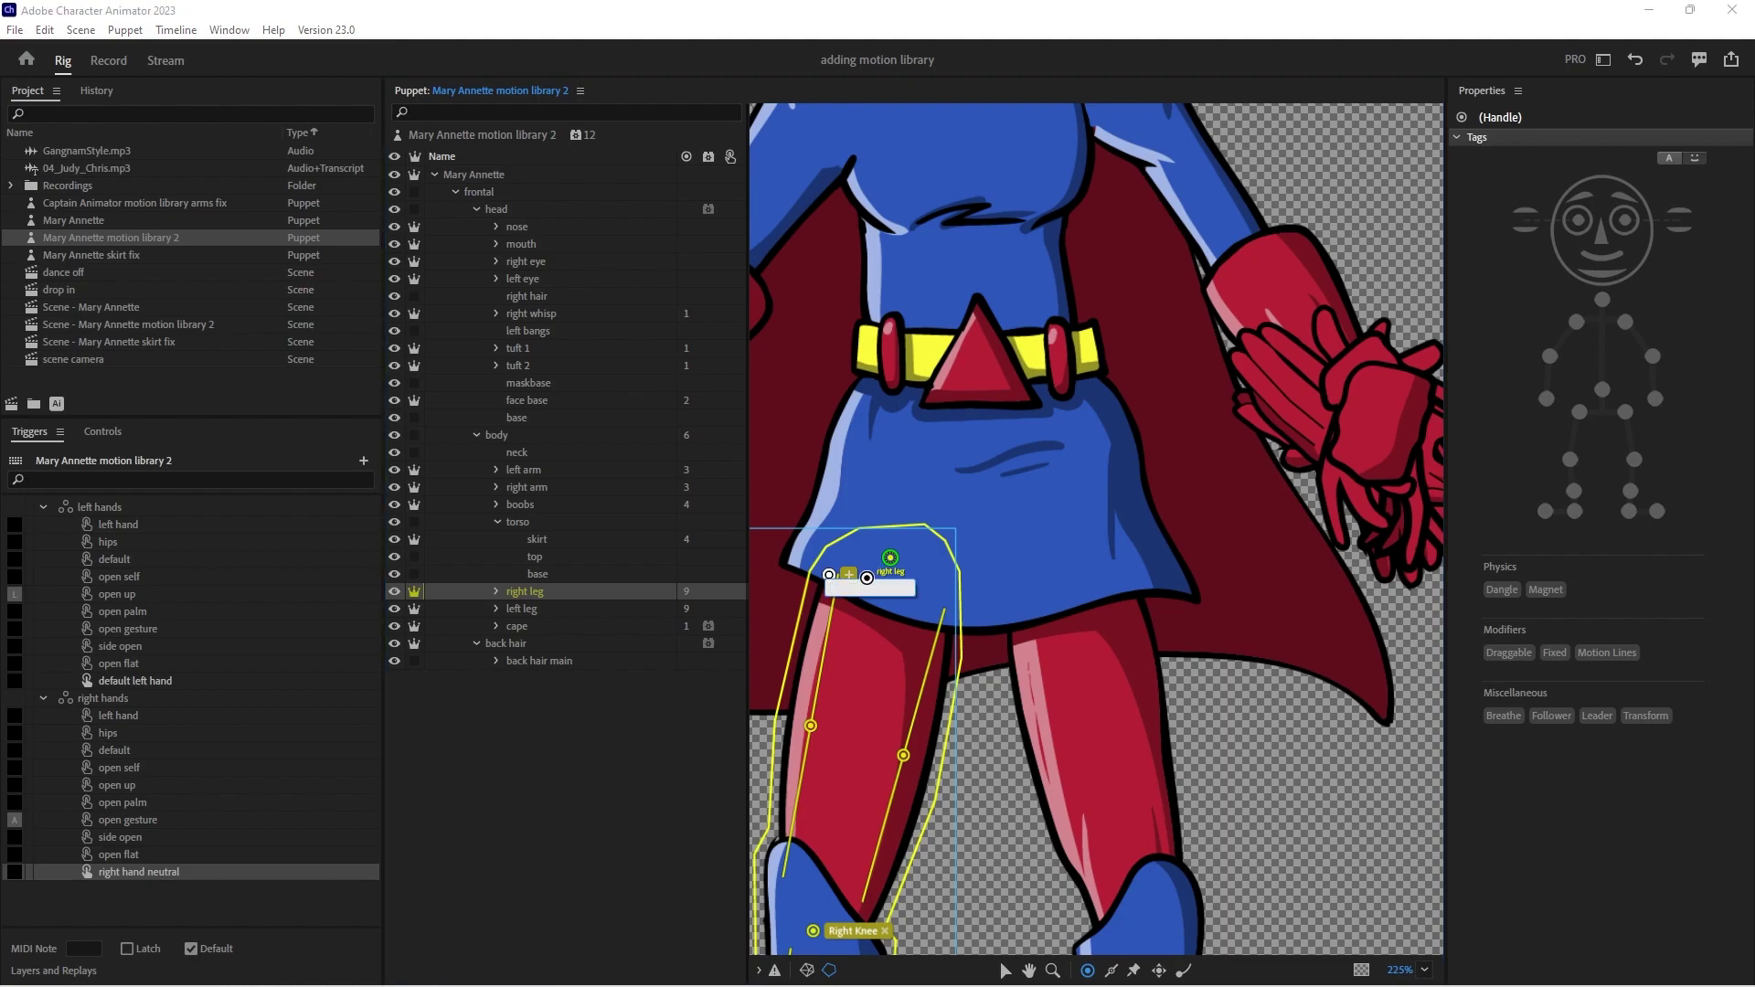
pyautogui.write('right skirt')
pyautogui.press('Return')
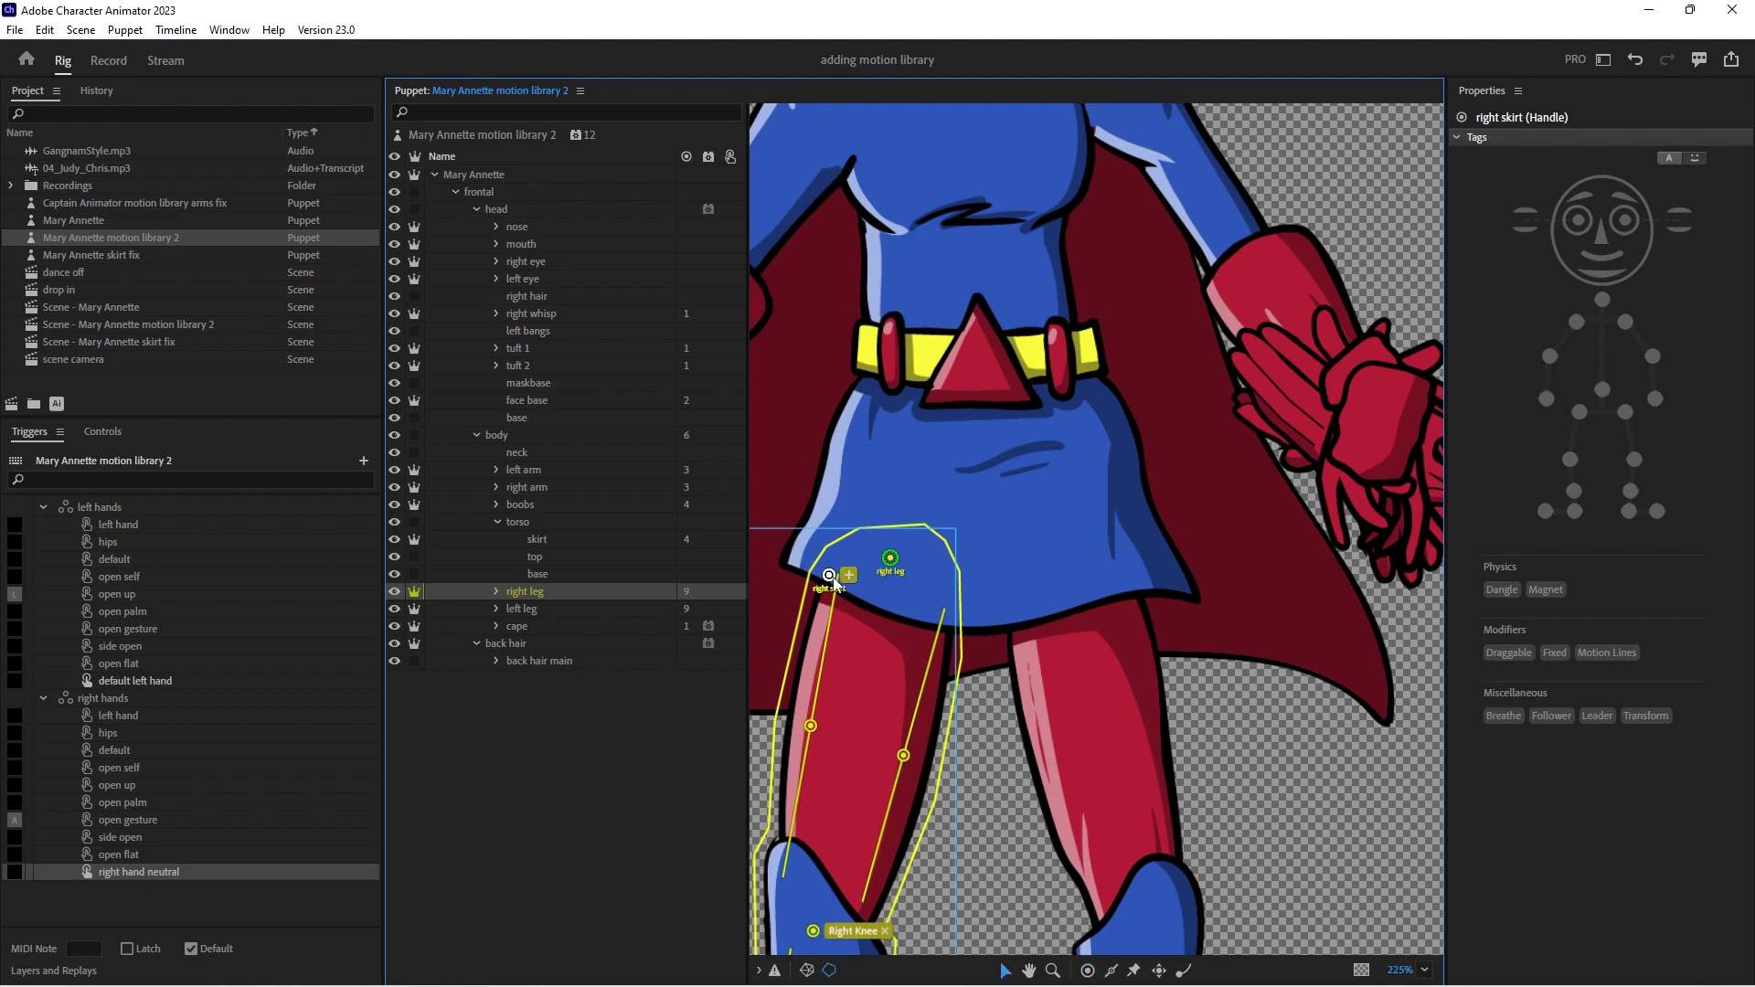
pyautogui.click(1594, 716)
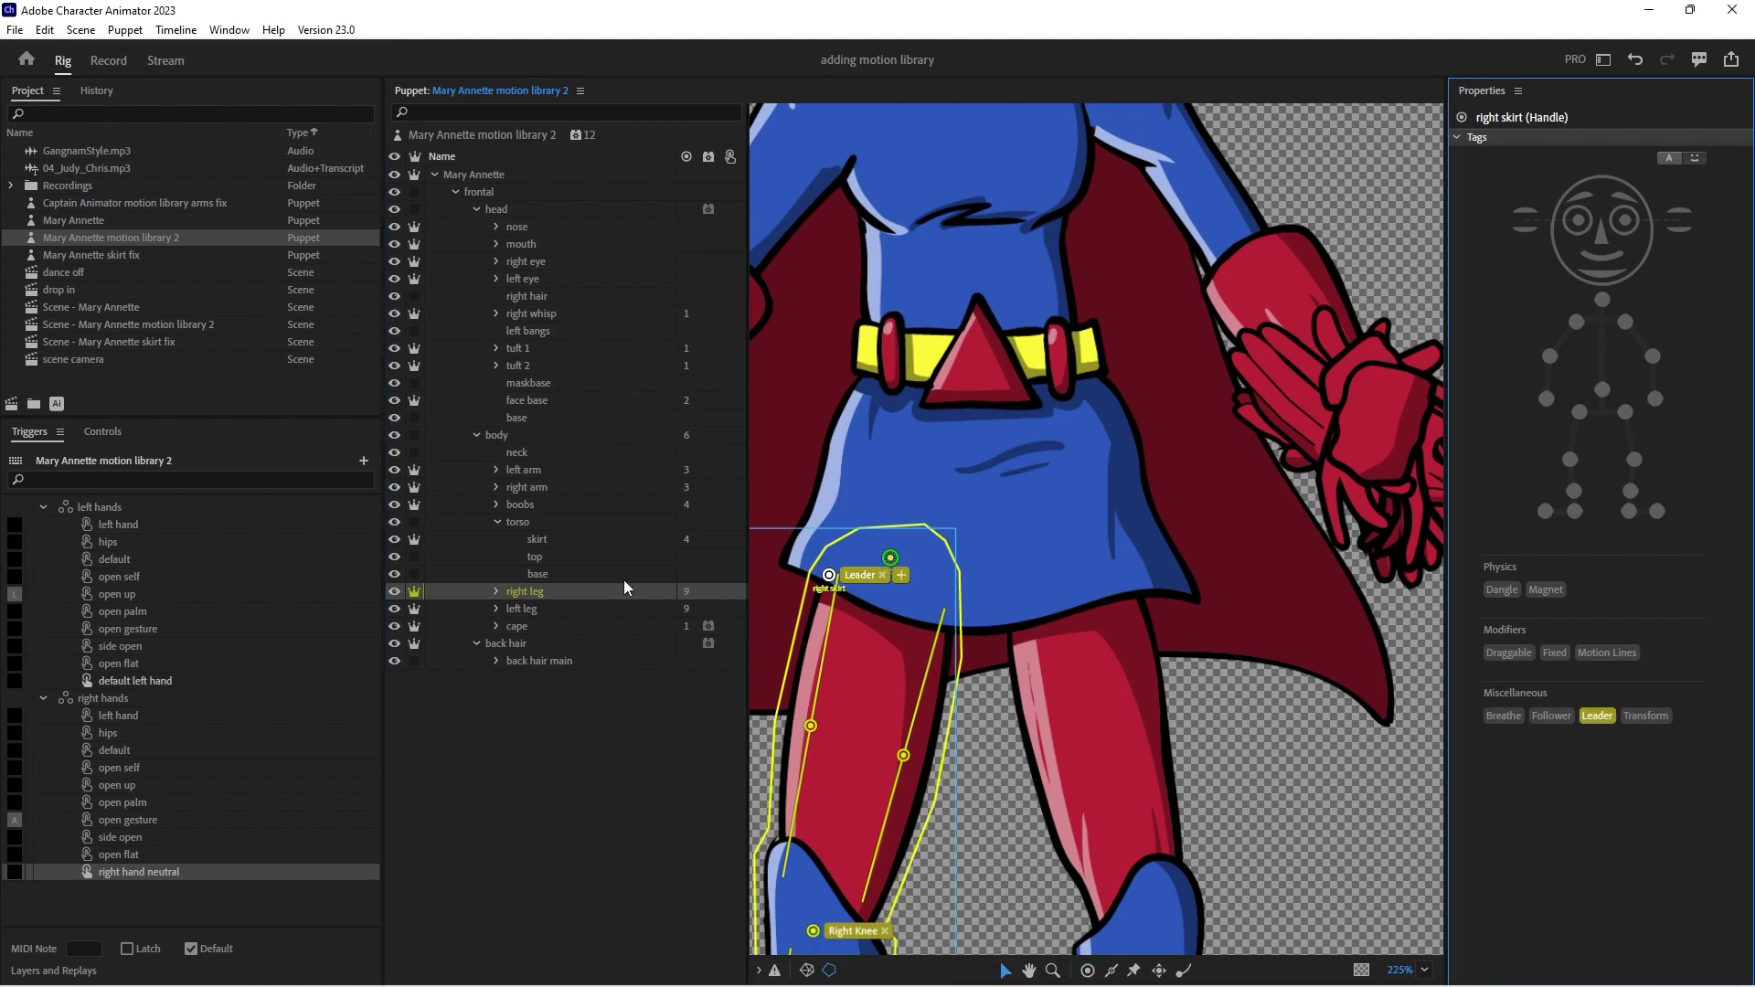
# Paste the right skirt handle onto the skirt as a Follower, then open the puppet's scene
pyautogui.click(537, 541)
pyautogui.hotkey('ctrl', 'v')
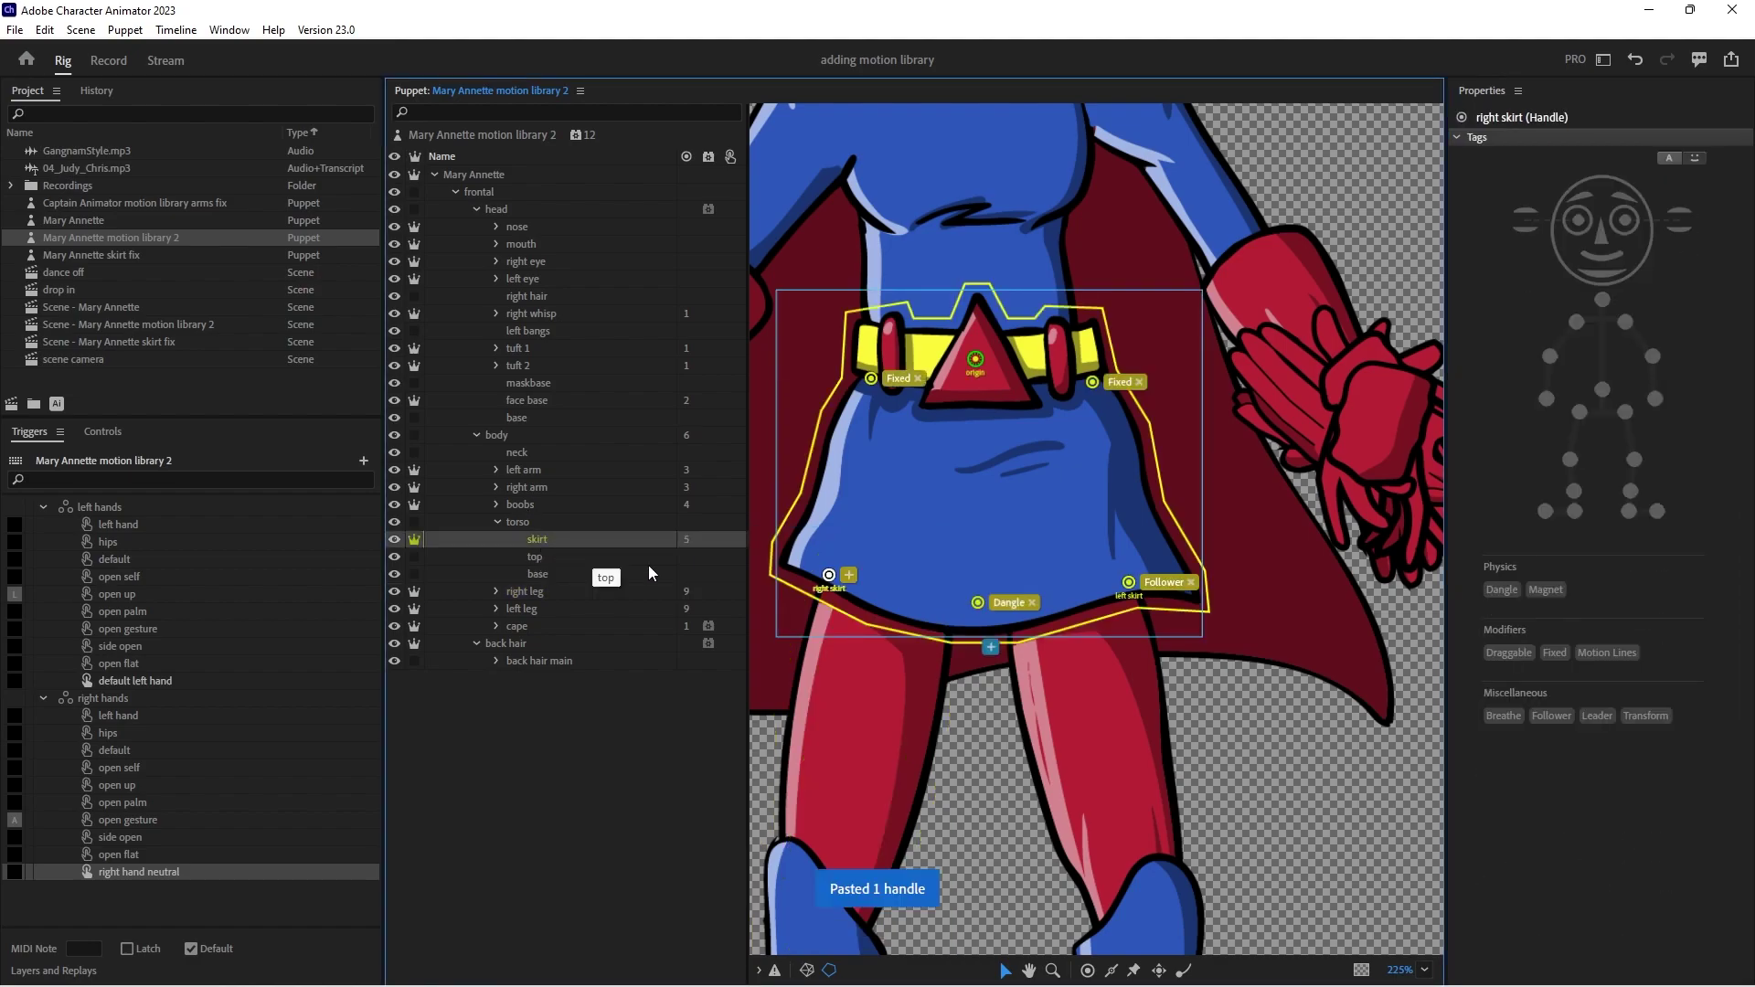
pyautogui.click(1554, 716)
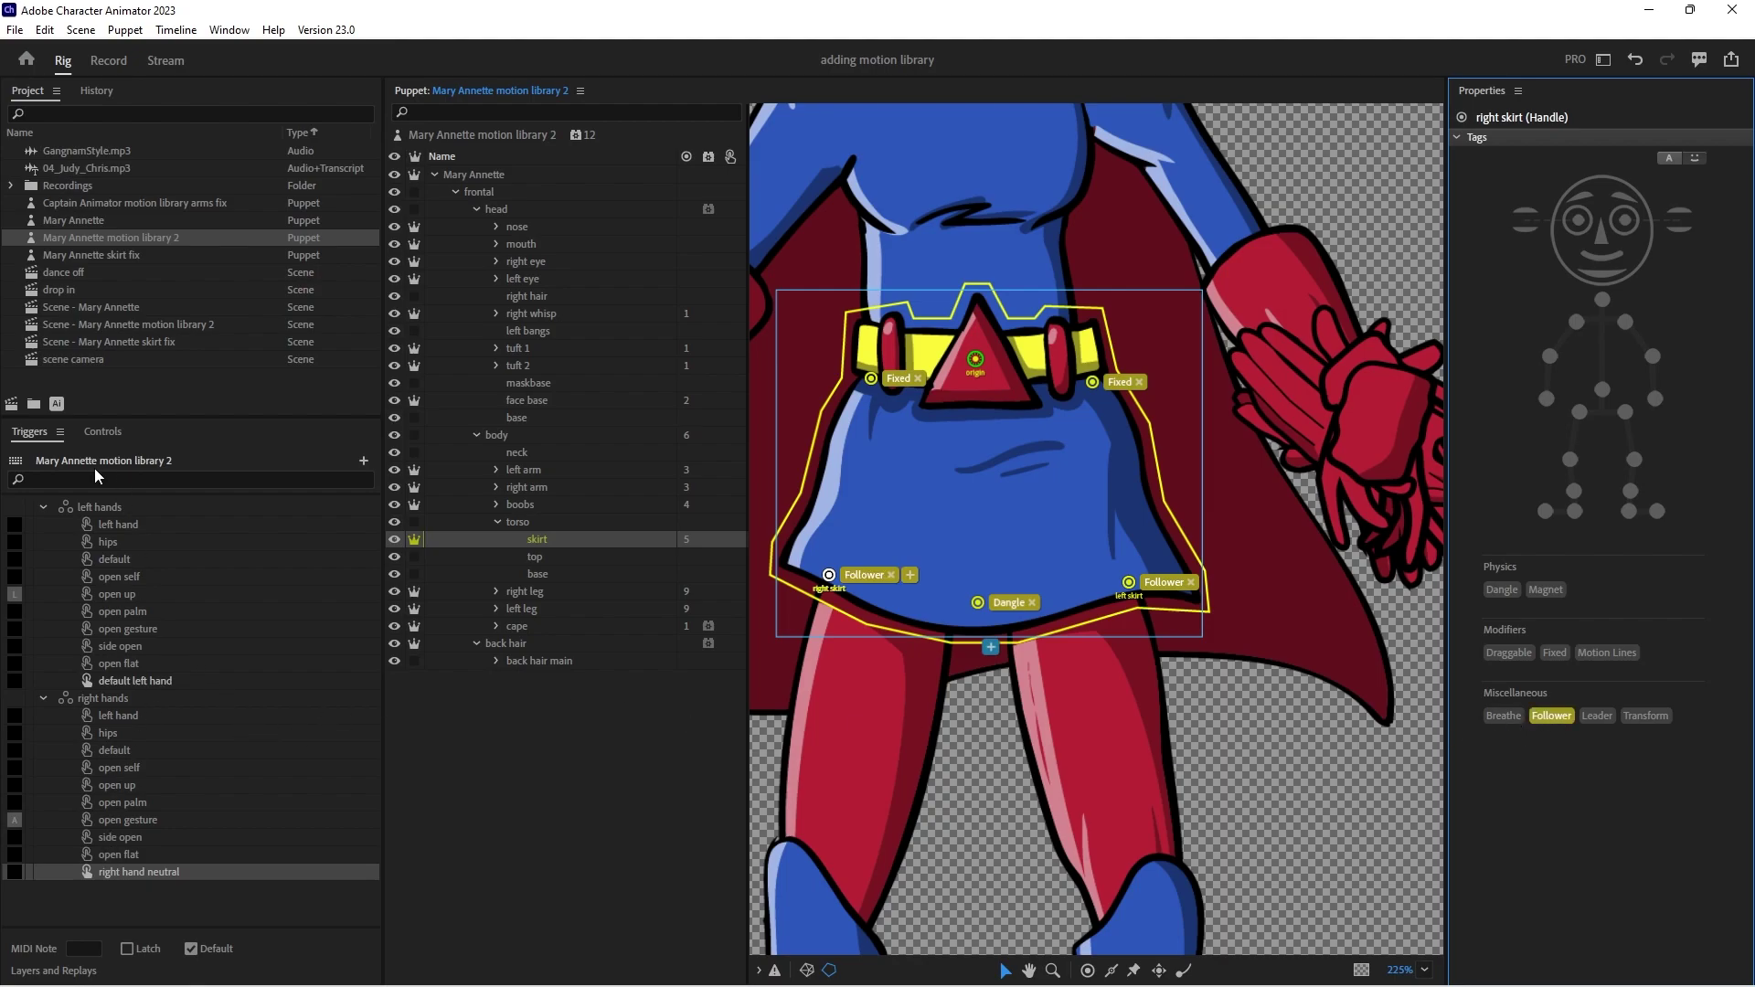
pyautogui.doubleClick(122, 325)
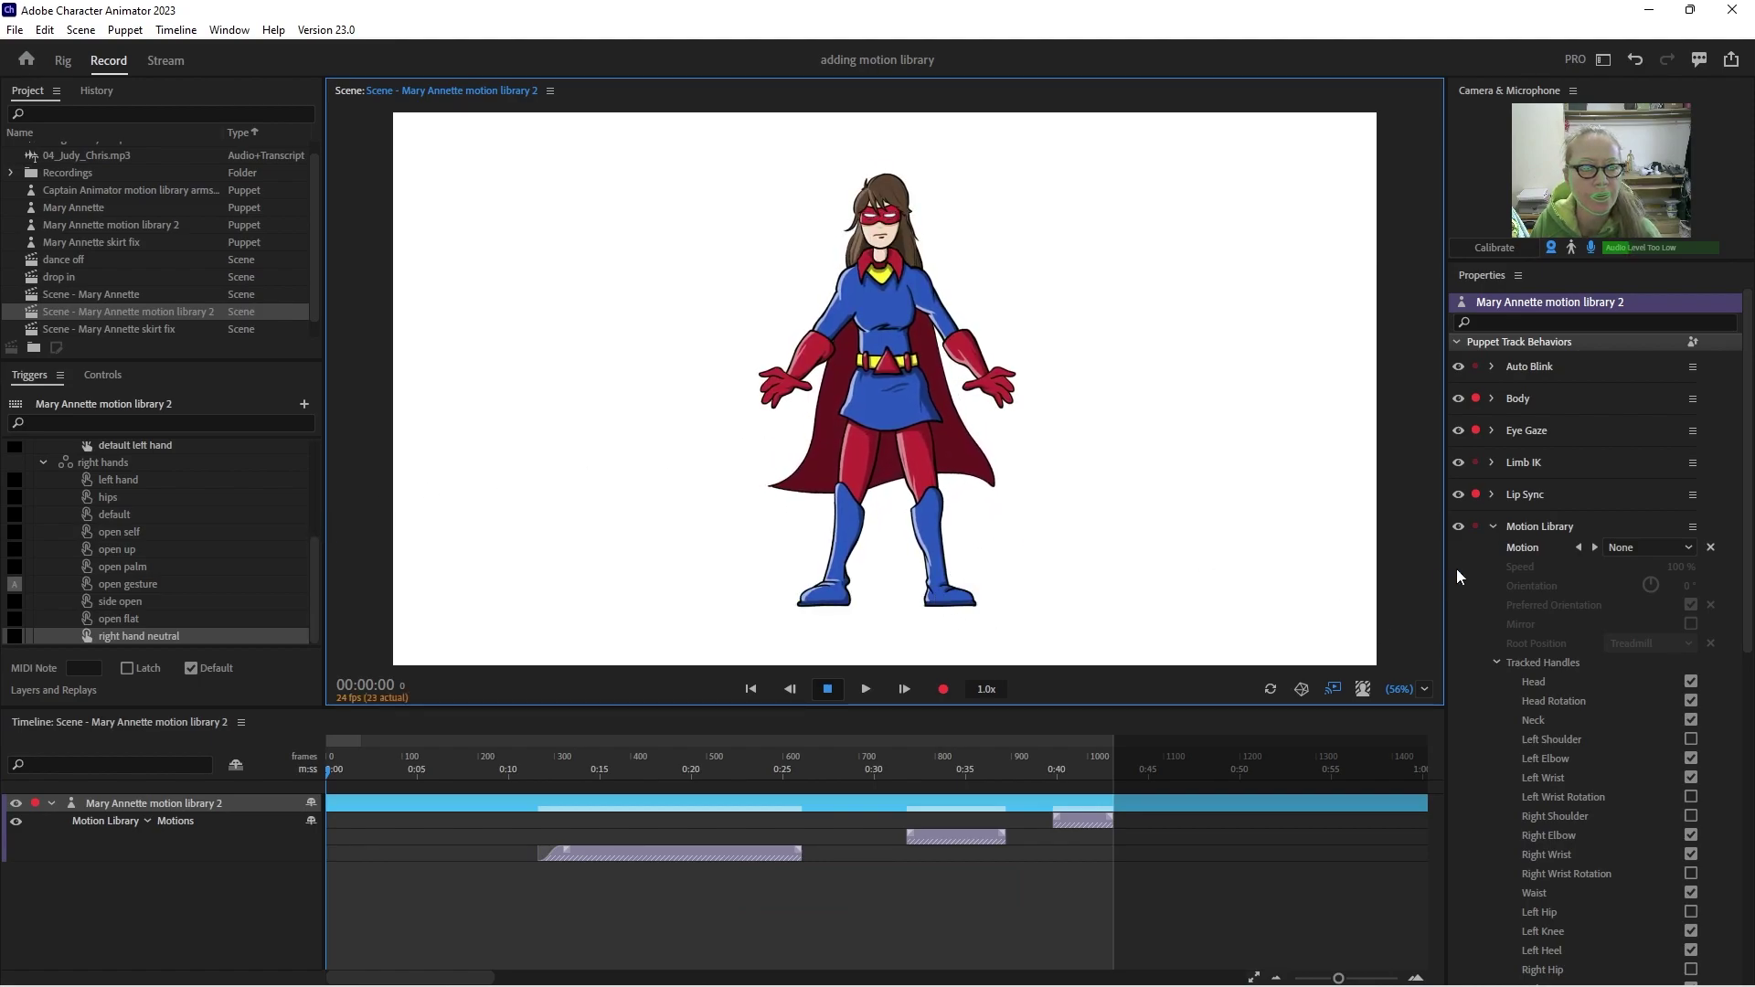
# Apply the Dance > Beat Step motion from the Motion Library settings
pyautogui.click(1493, 528)
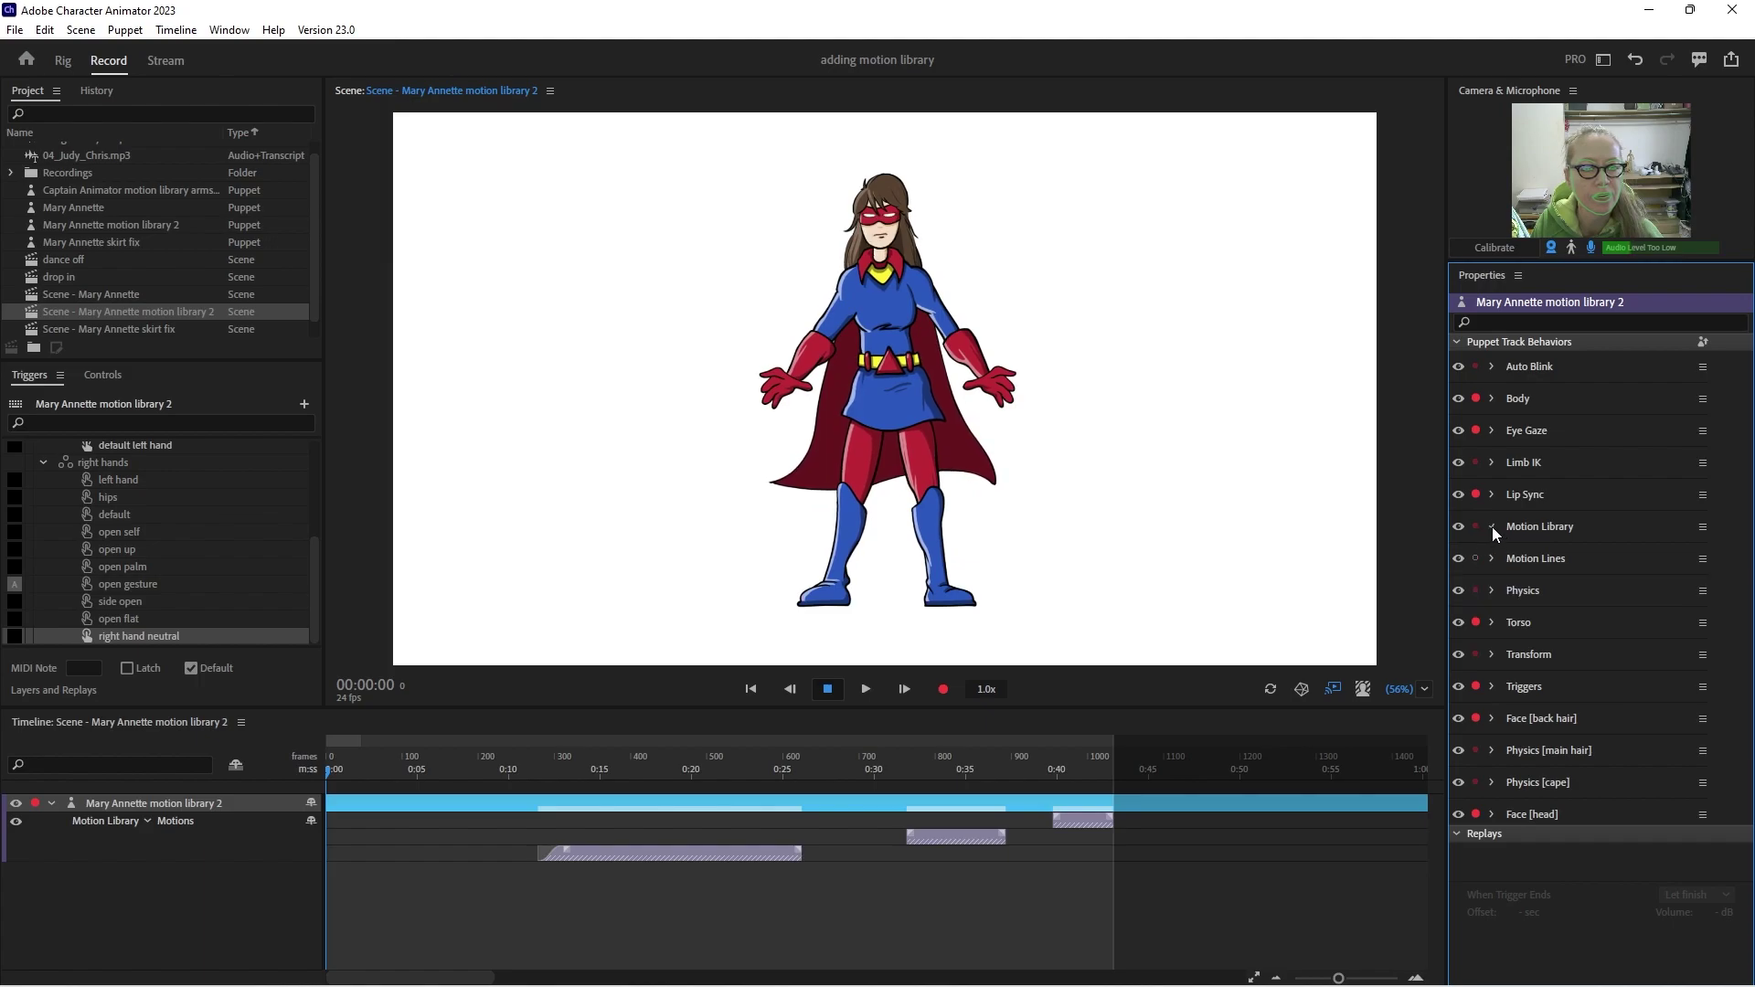
pyautogui.click(1492, 527)
pyautogui.click(1604, 547)
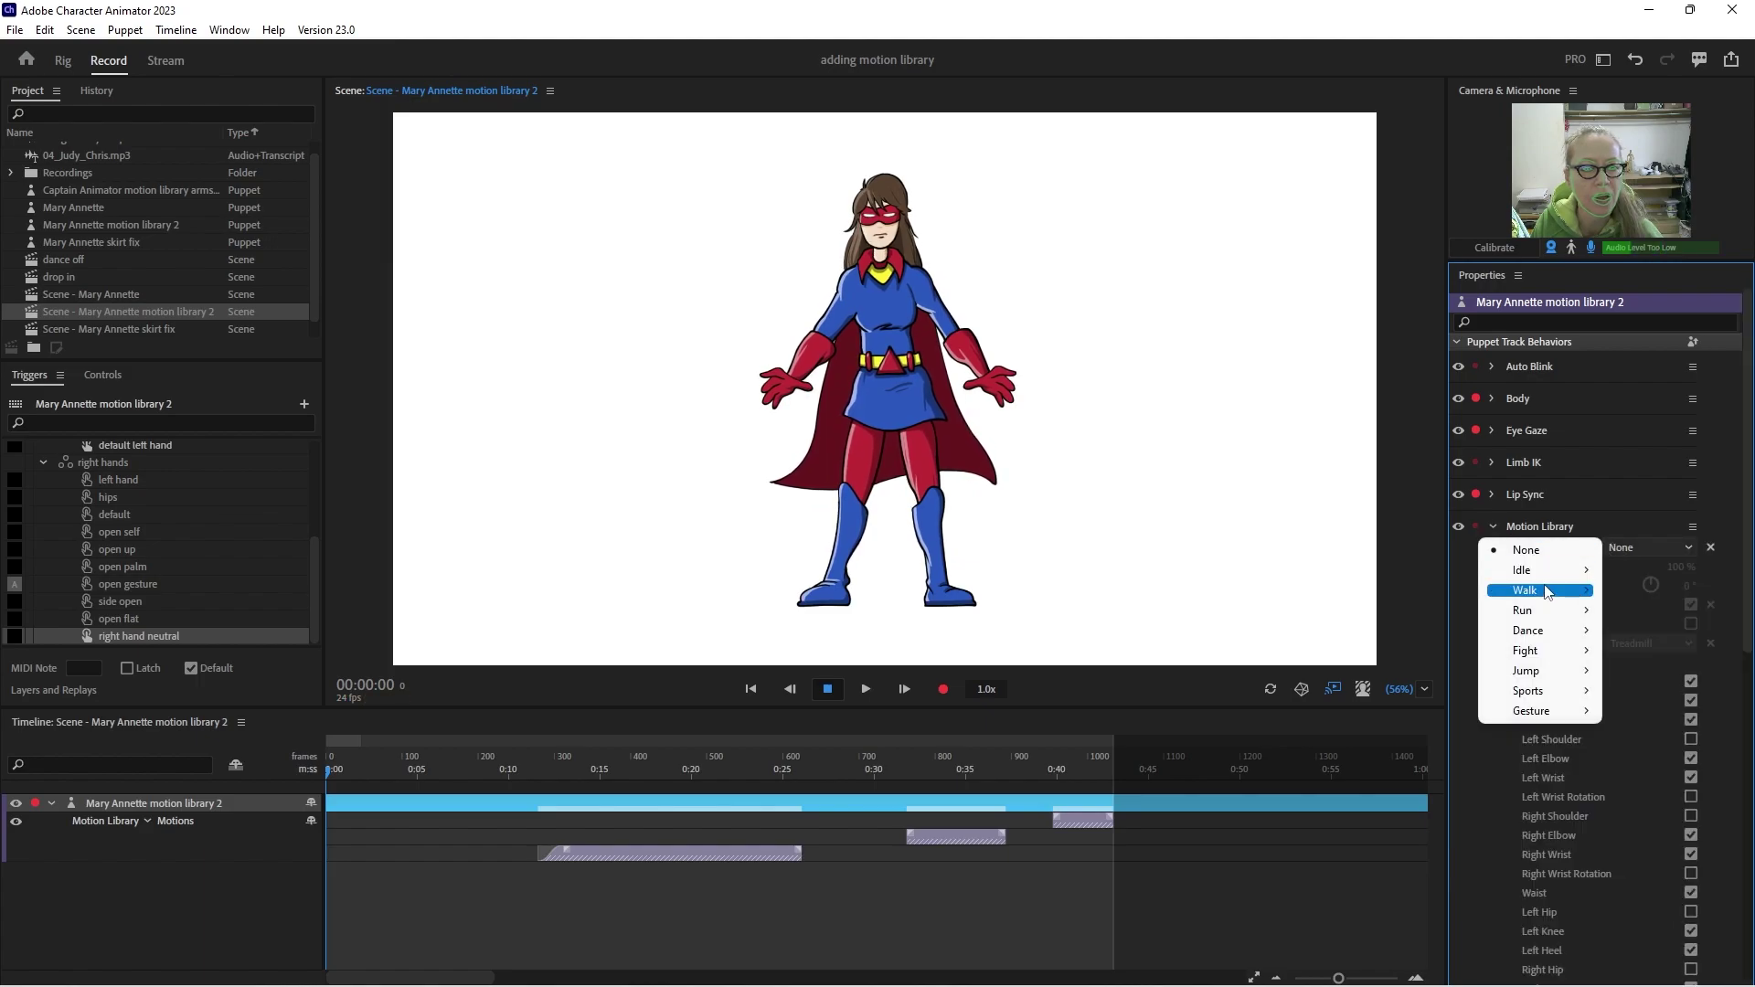
pyautogui.moveTo(1528, 630)
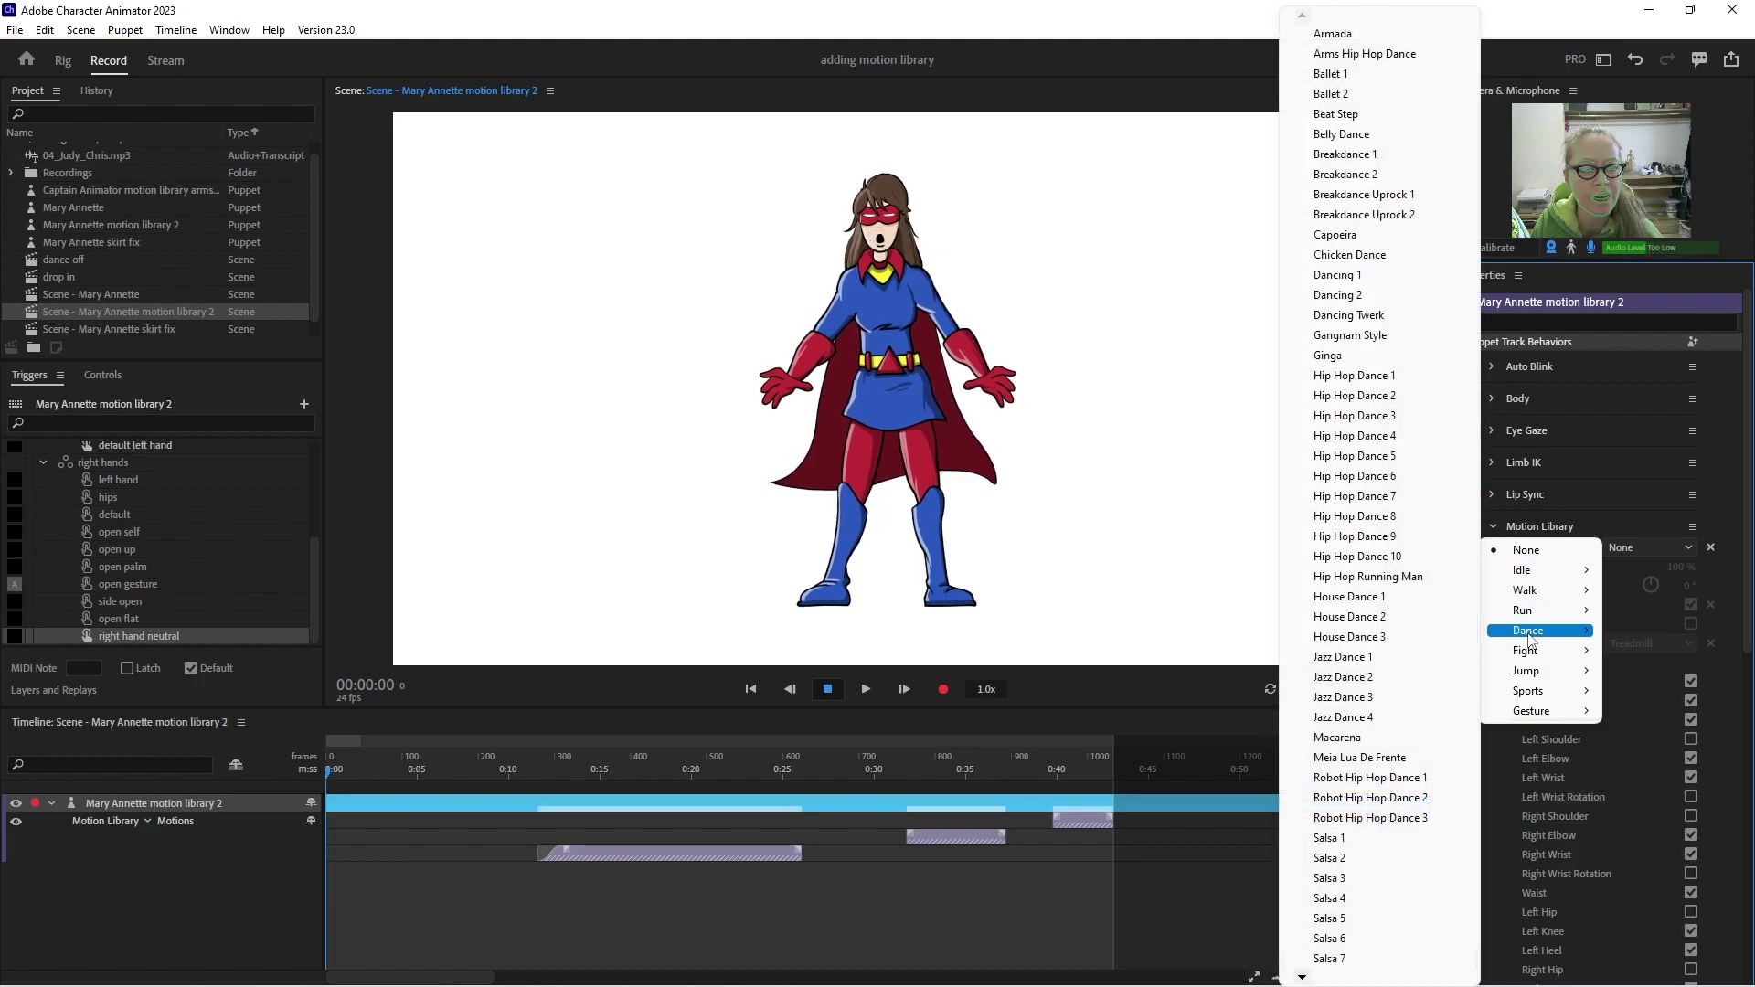
pyautogui.click(1370, 113)
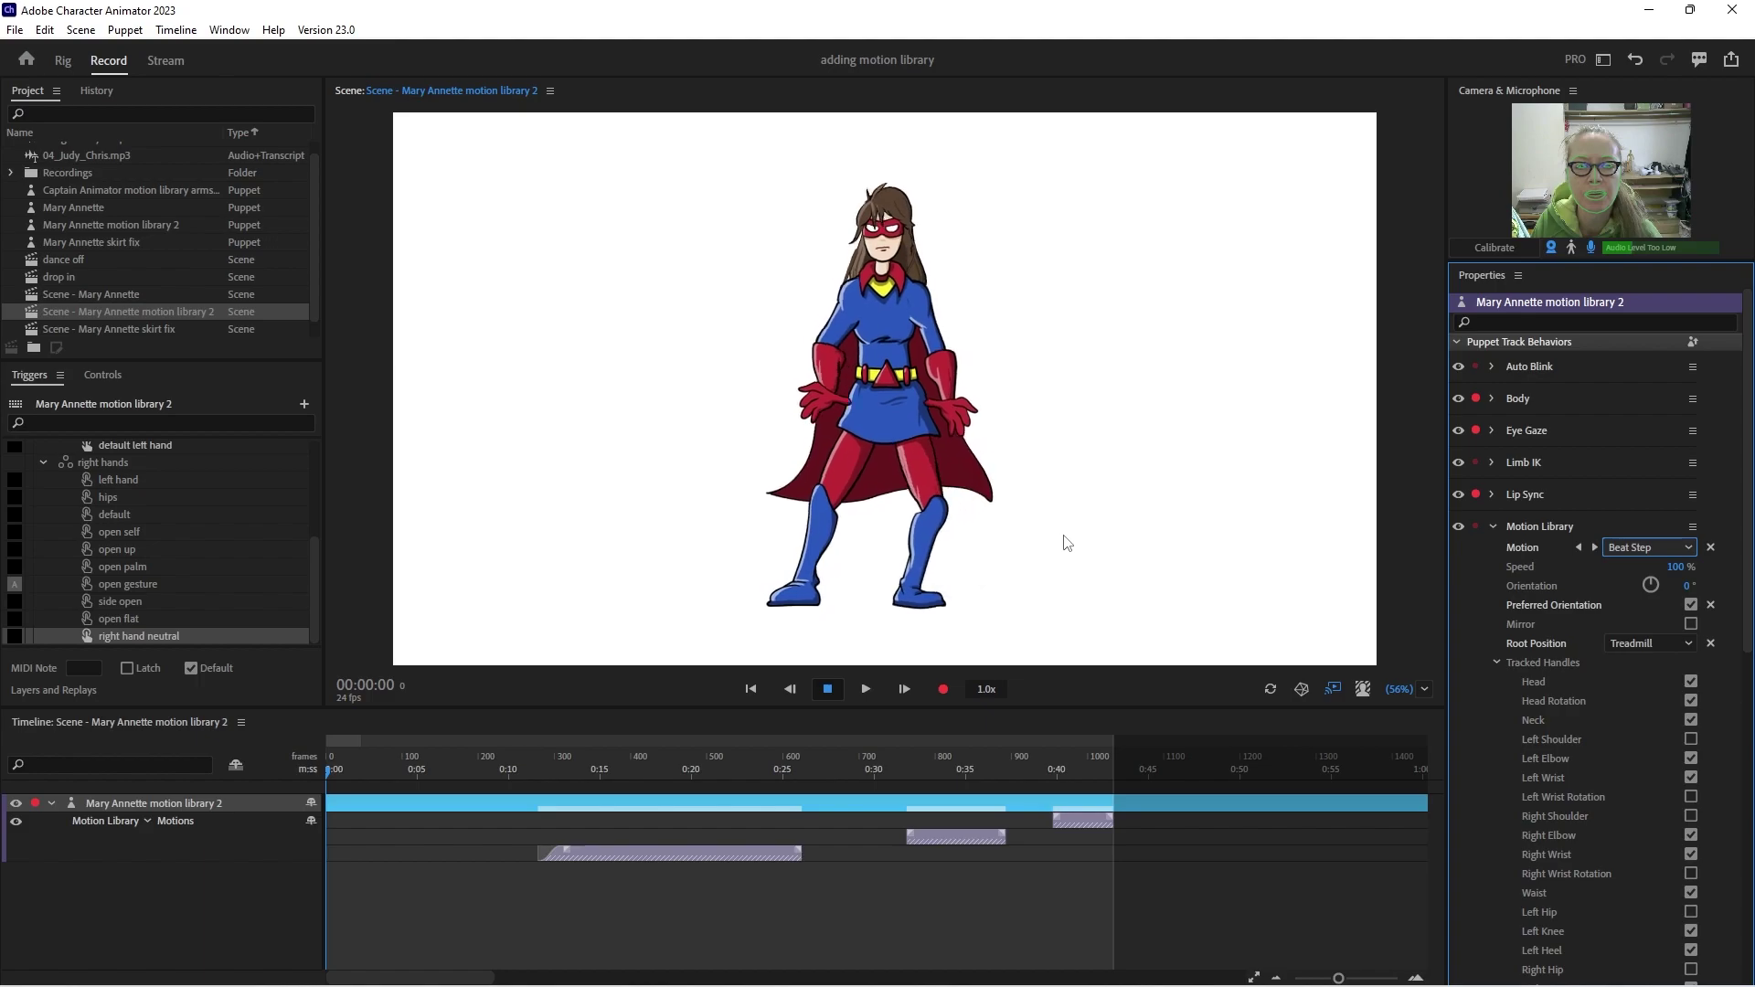
# Create a new scene for the motion library 2 puppet and go back to rigging it
pyautogui.click(101, 225)
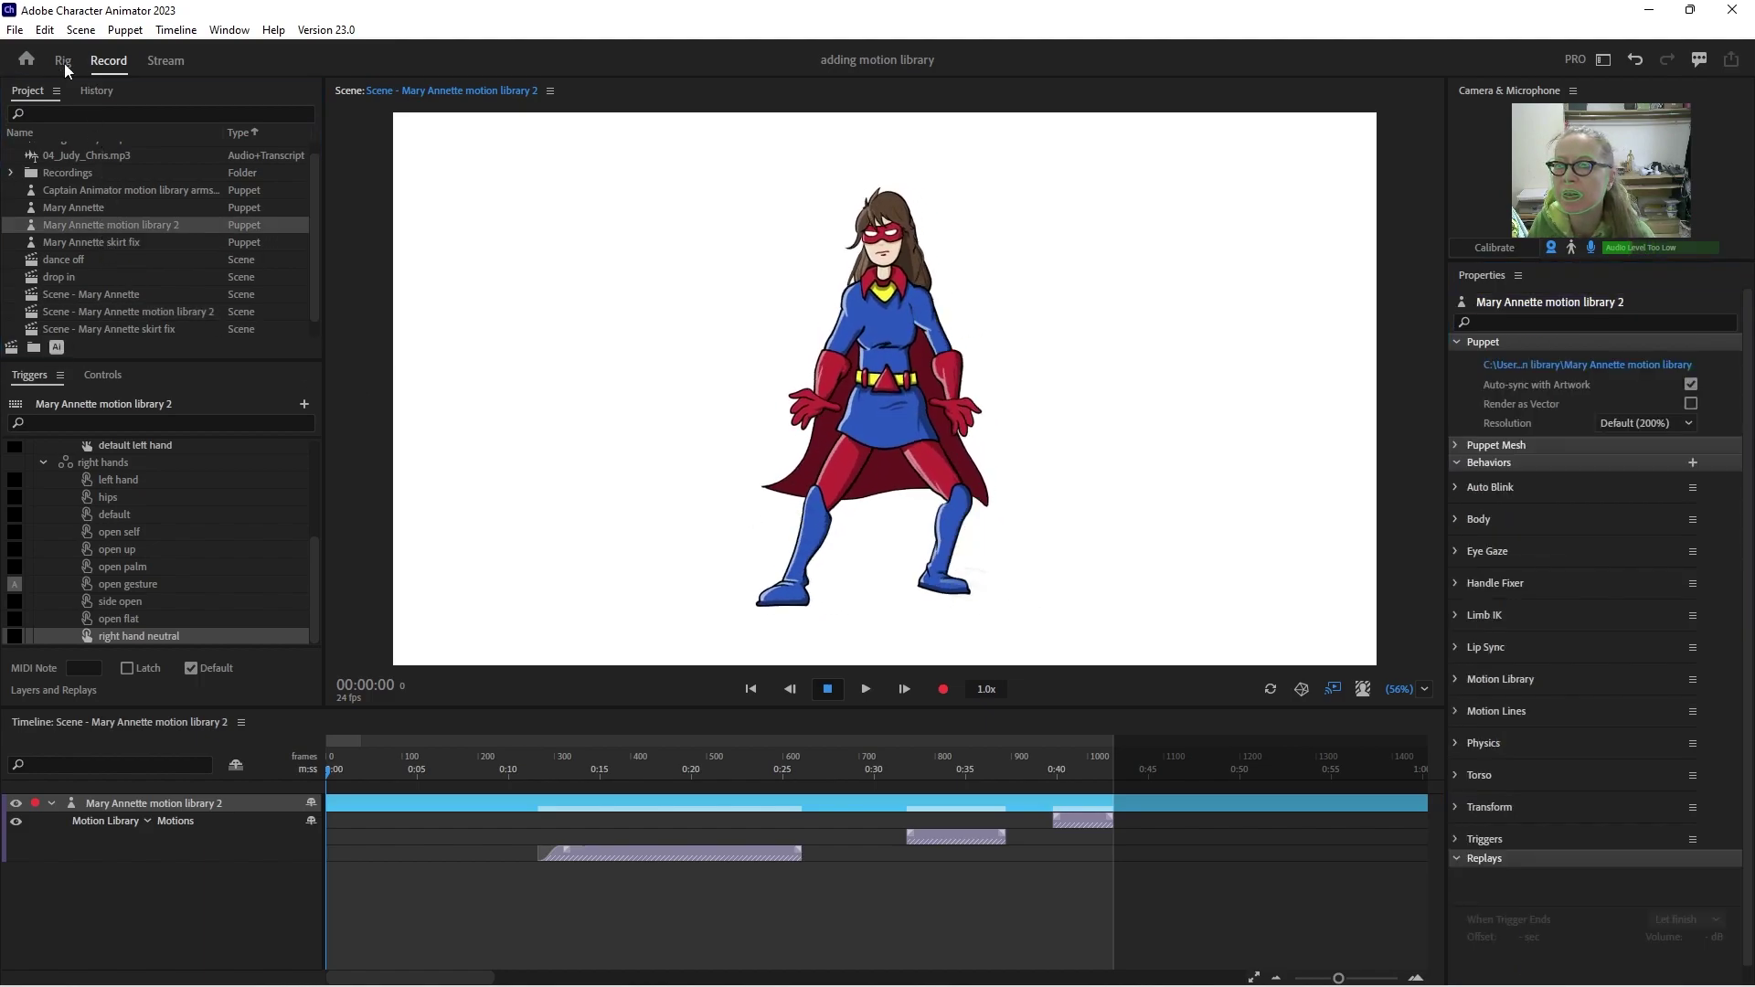
pyautogui.click(63, 60)
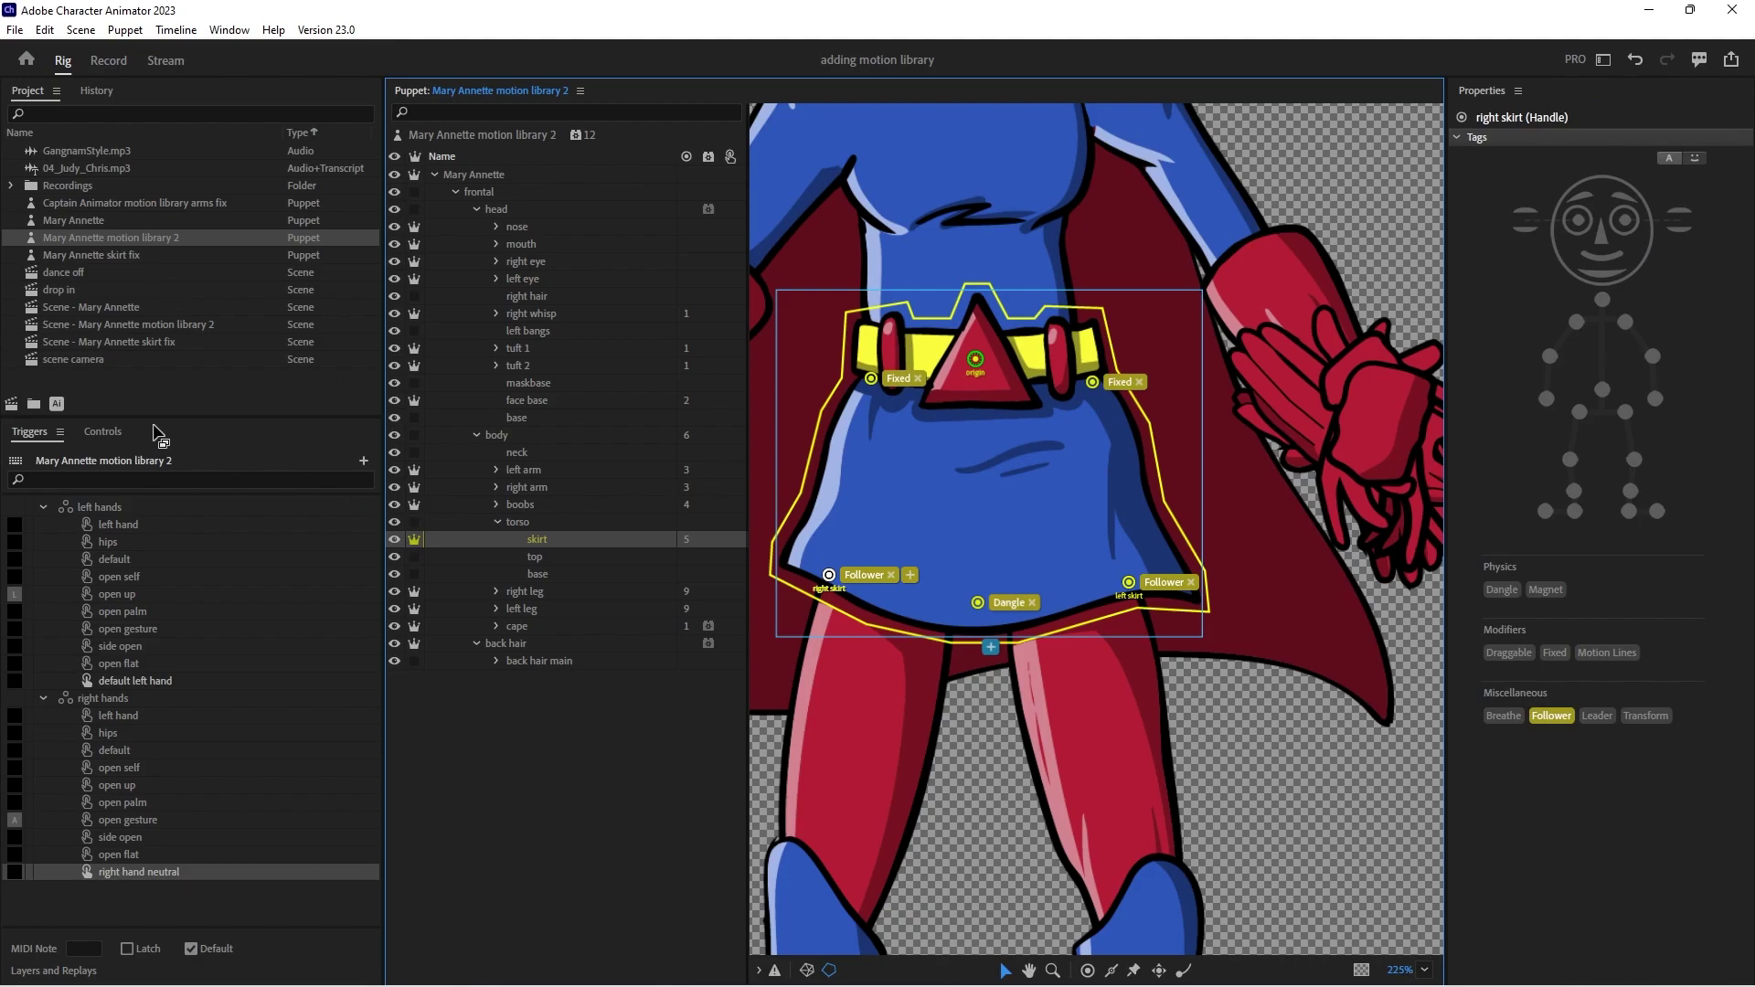
pyautogui.click(12, 404)
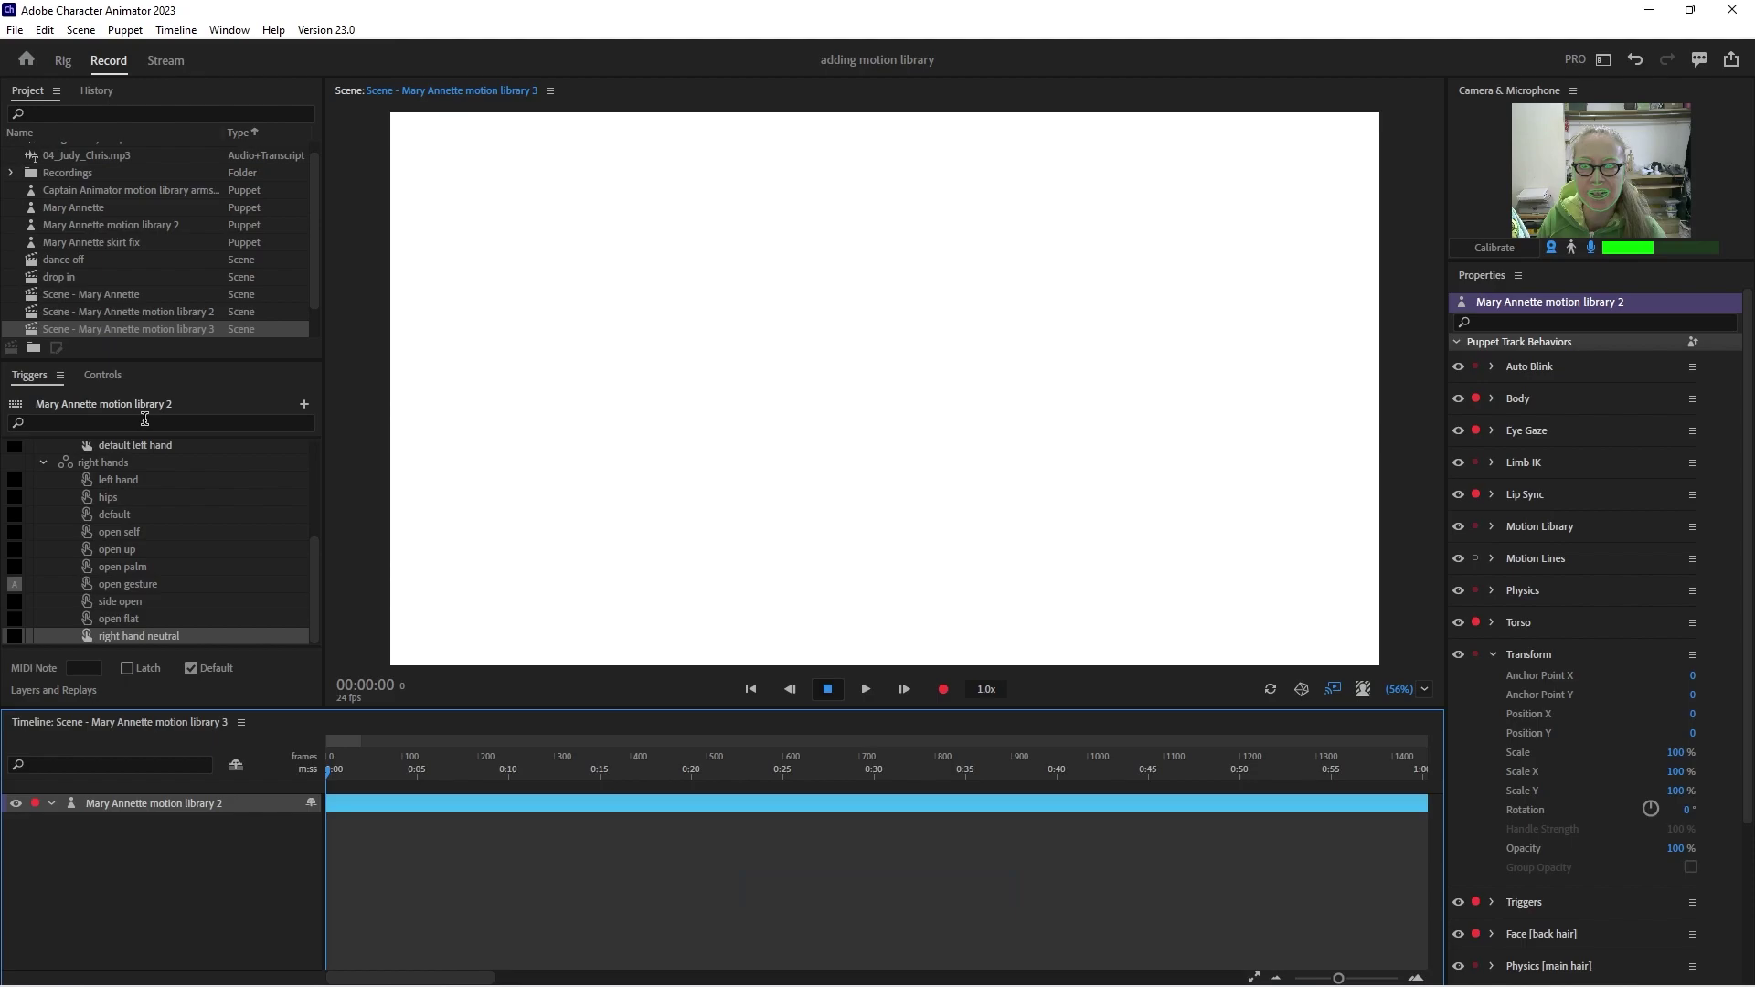
pyautogui.click(63, 63)
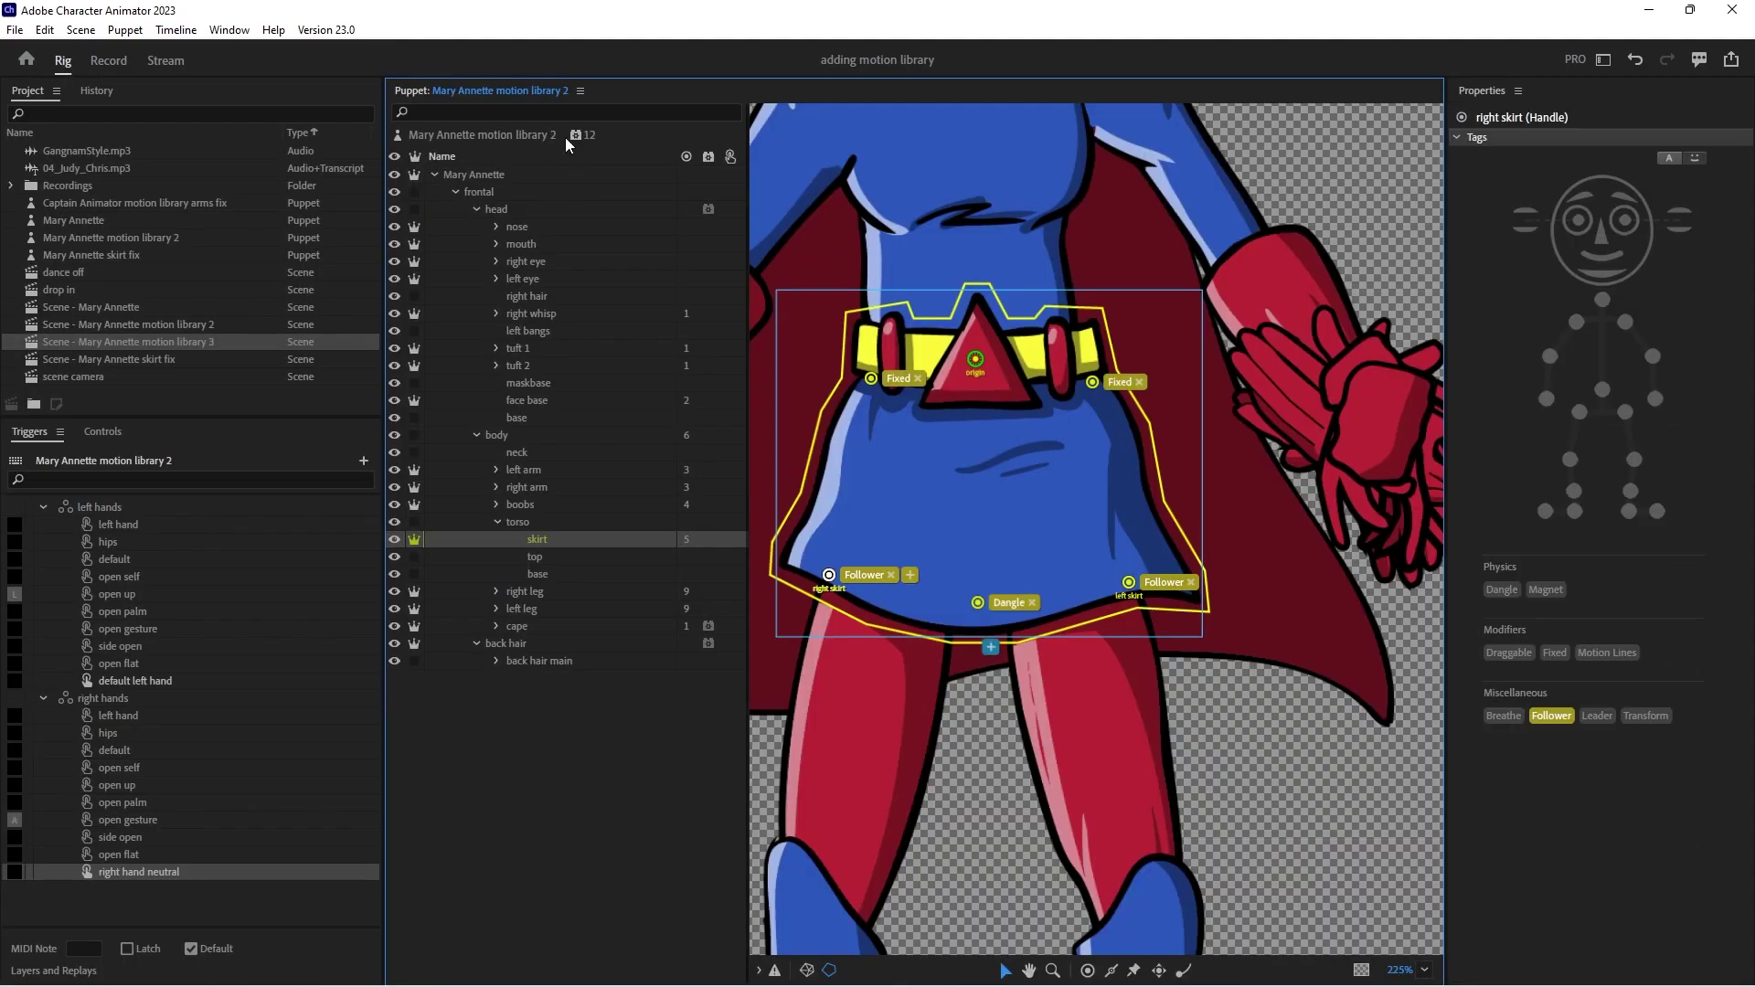
# Add the Leader/Follower behavior and reopen the motion library 2 scene
pyautogui.click(575, 136)
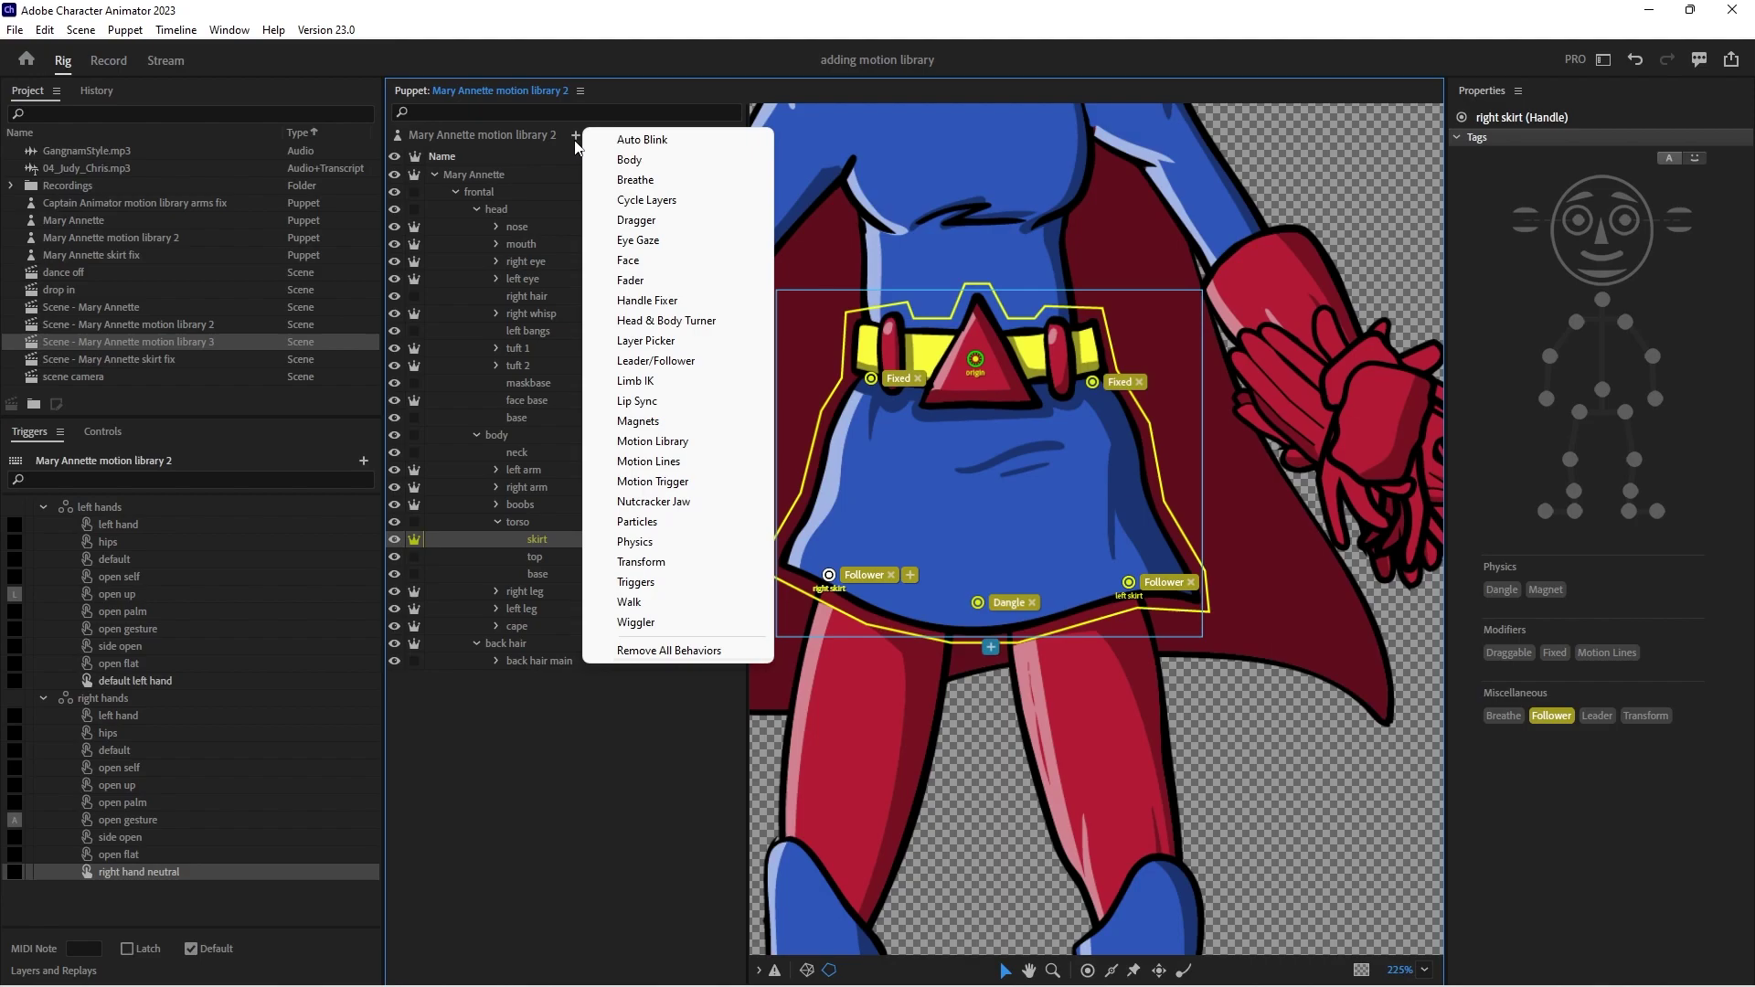
pyautogui.click(642, 361)
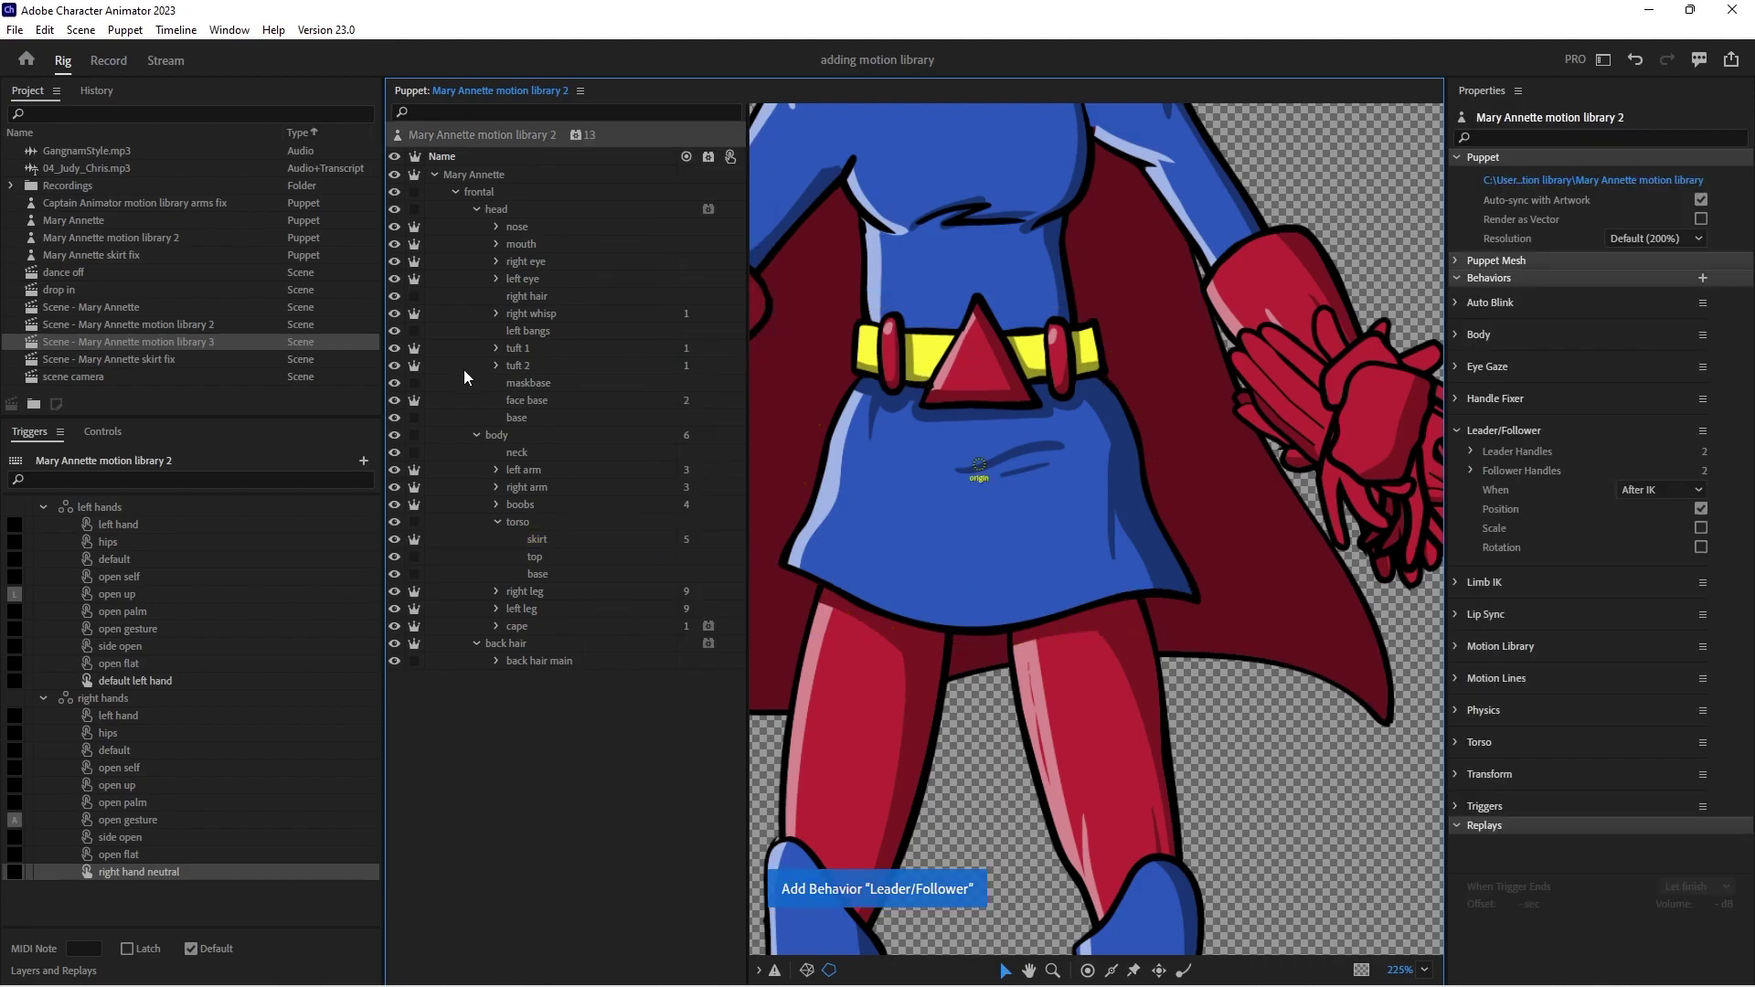
pyautogui.doubleClick(135, 326)
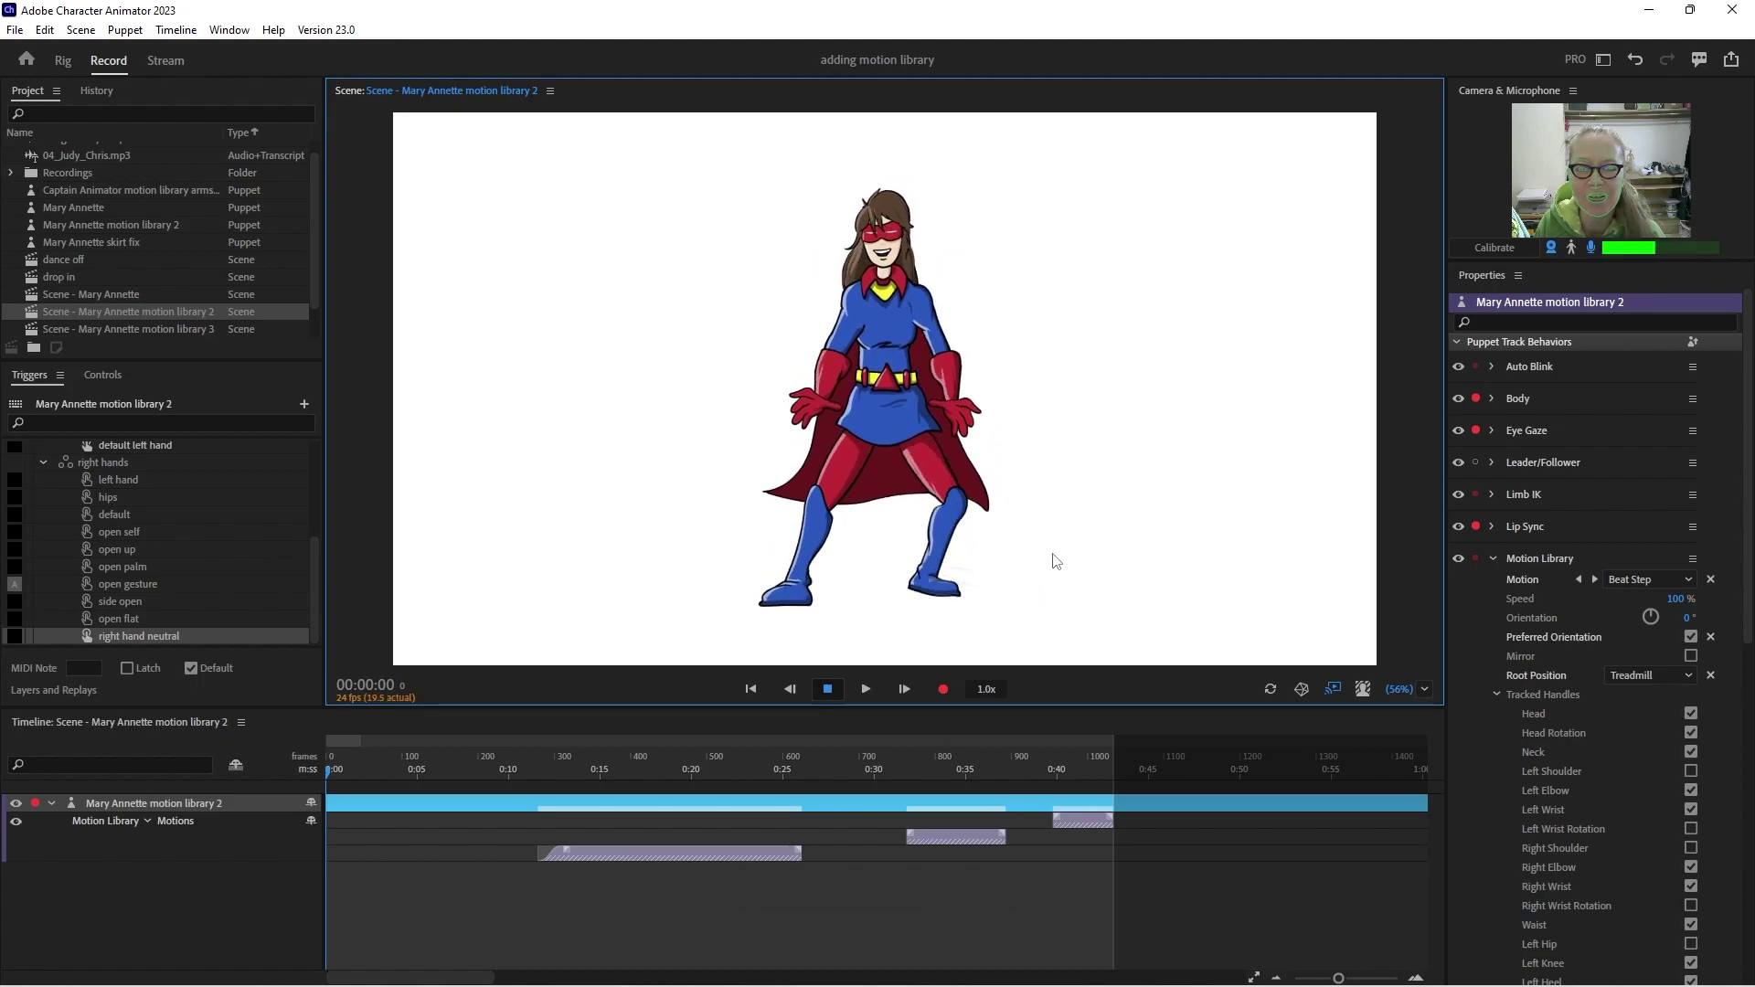
# Pick Ballet 1, step to Ballet 2, and slow the dance speed to 60%
pyautogui.click(1474, 558)
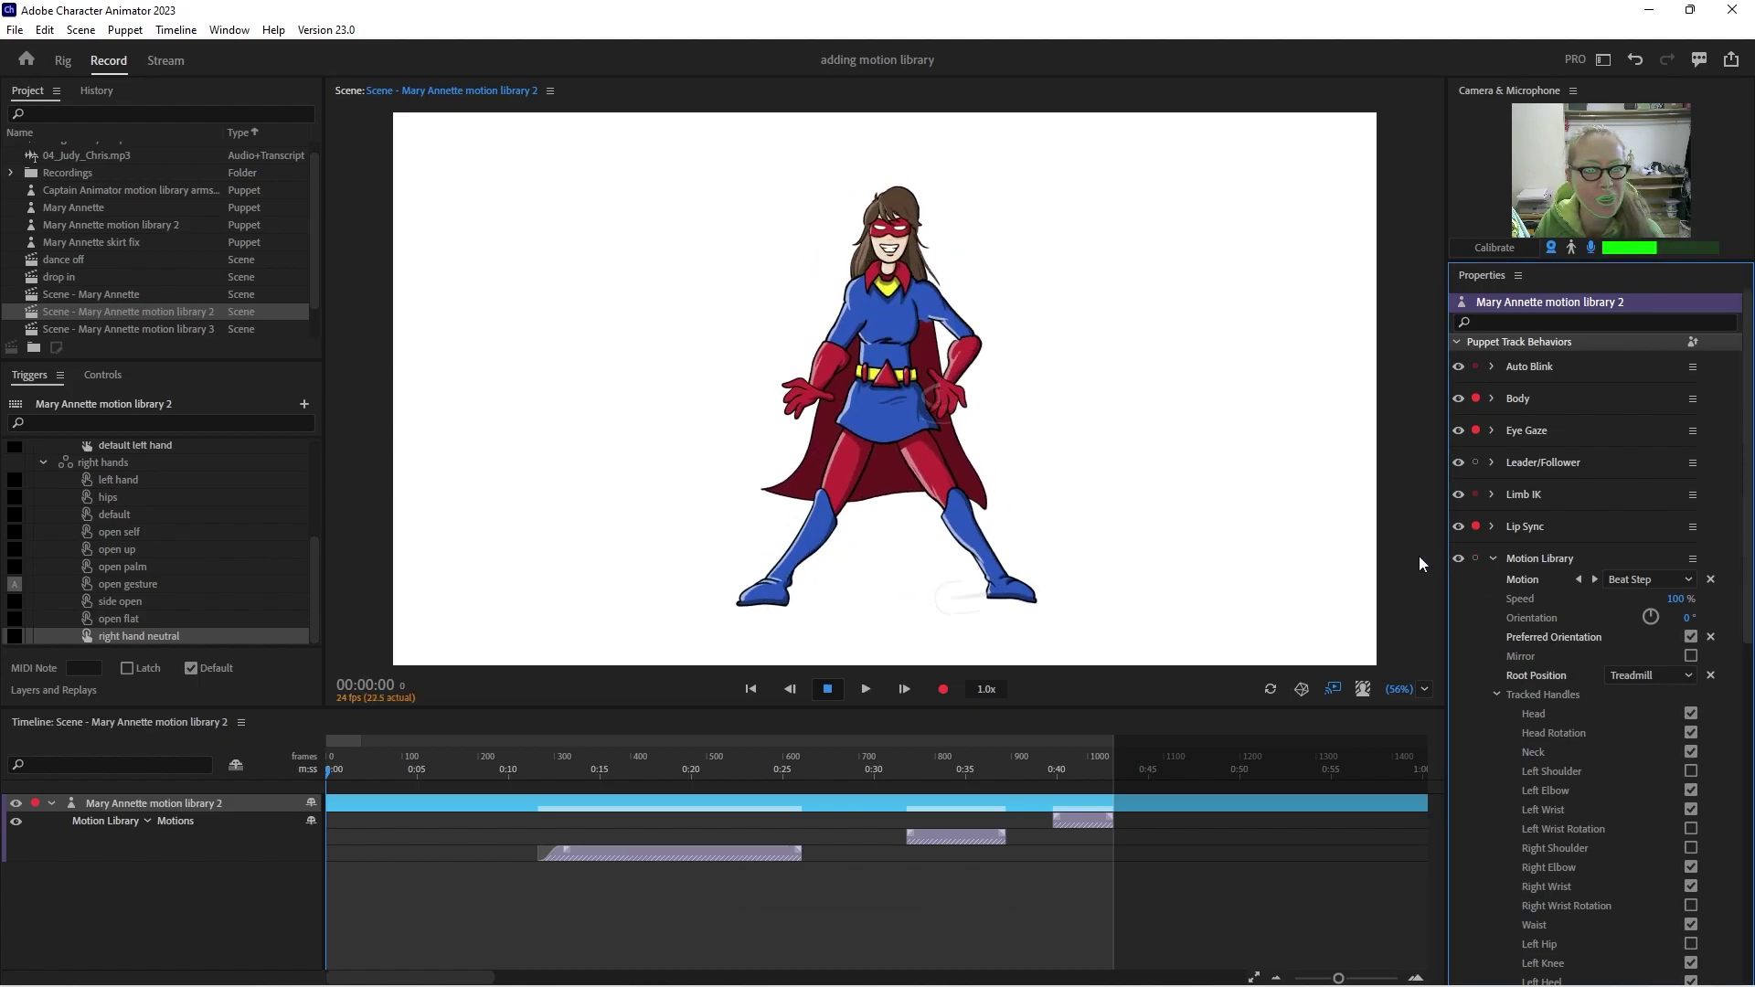
pyautogui.click(960, 546)
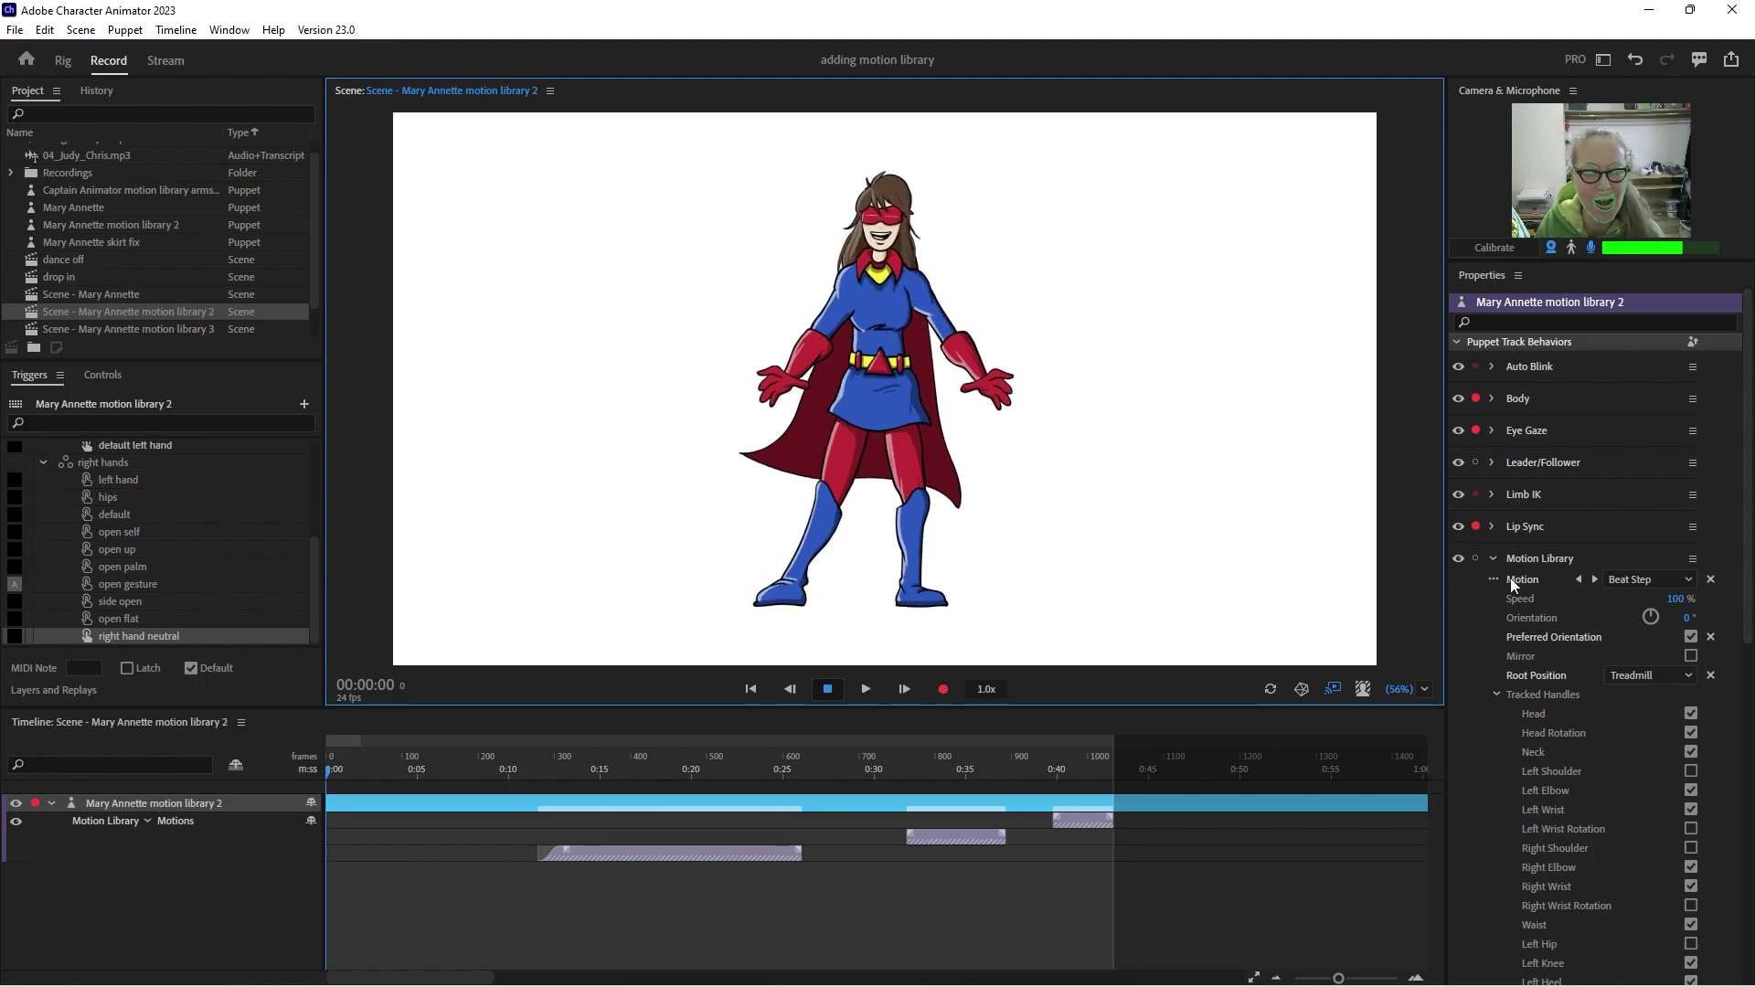
pyautogui.click(1625, 579)
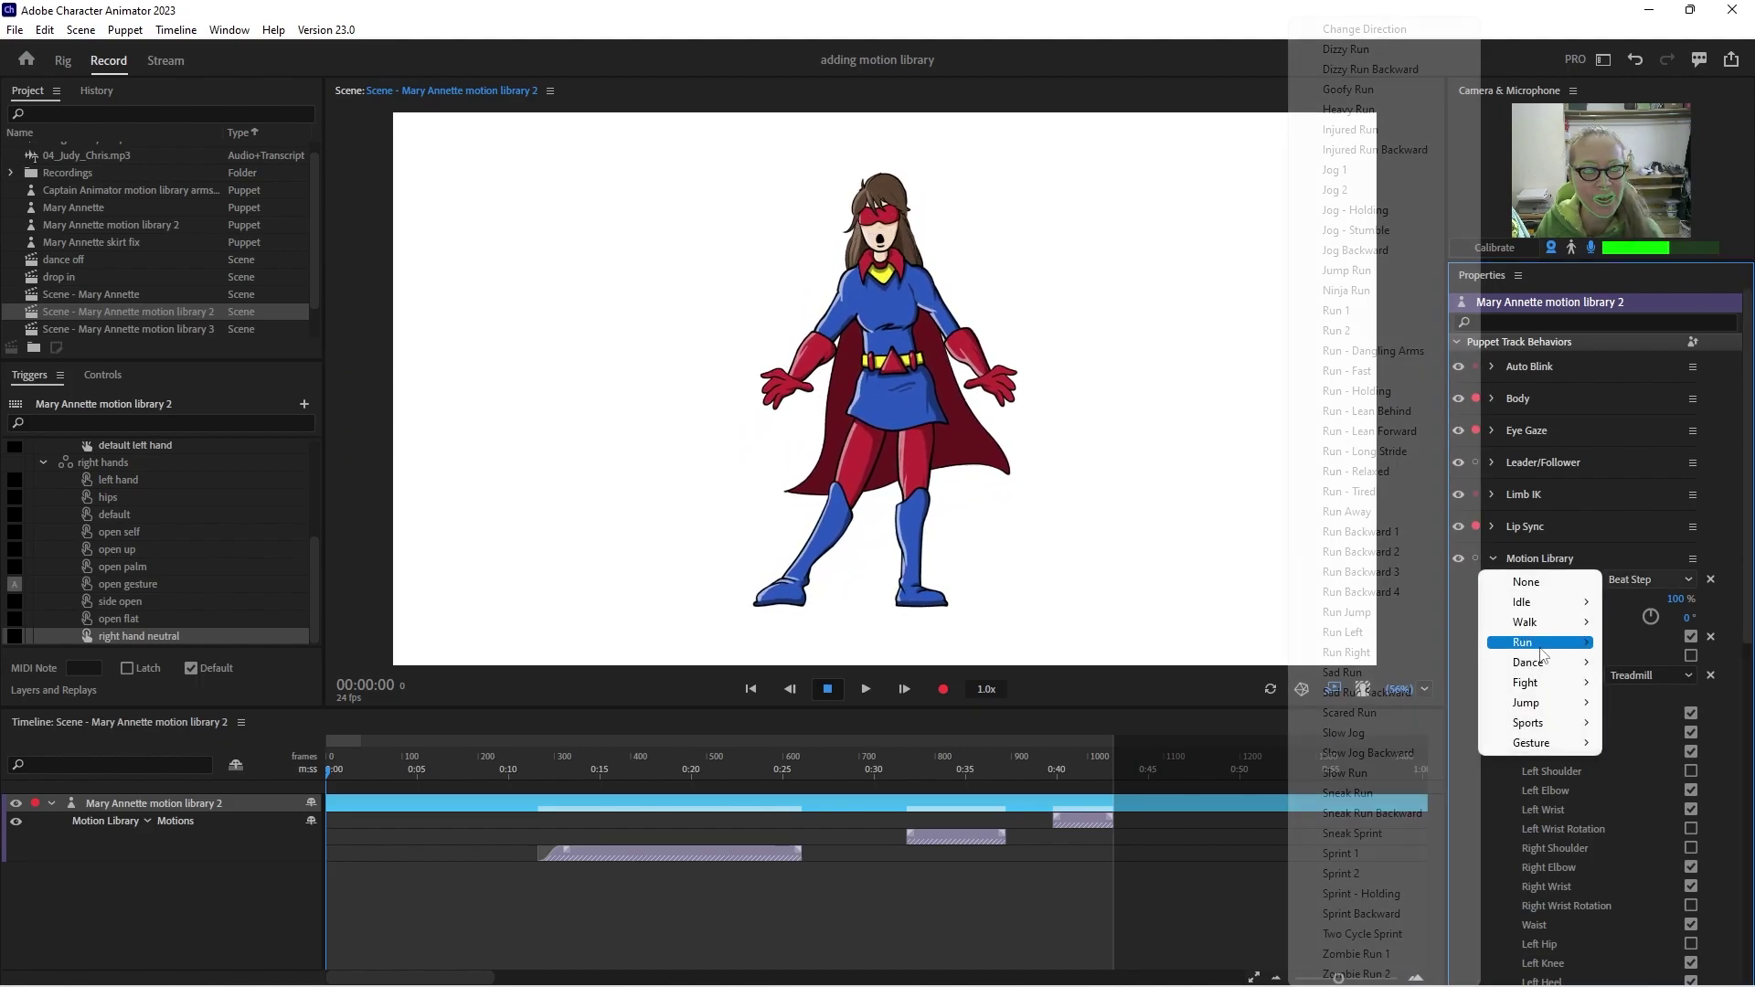
pyautogui.moveTo(1536, 665)
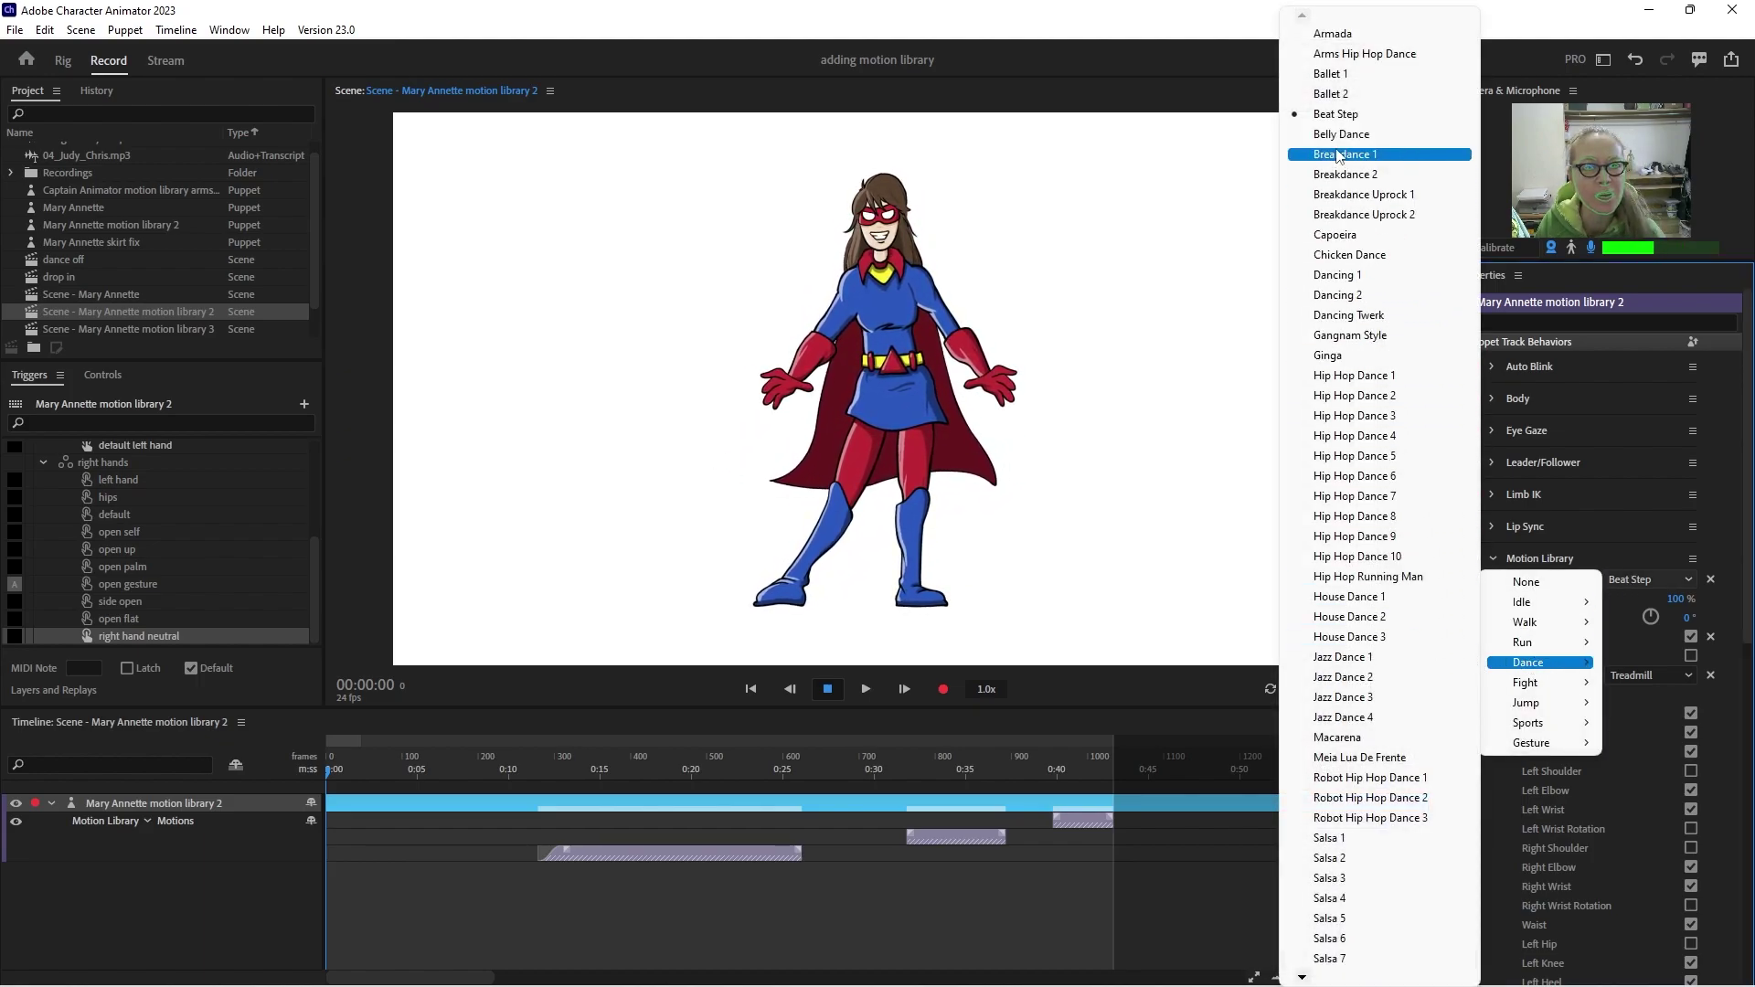
pyautogui.click(1339, 74)
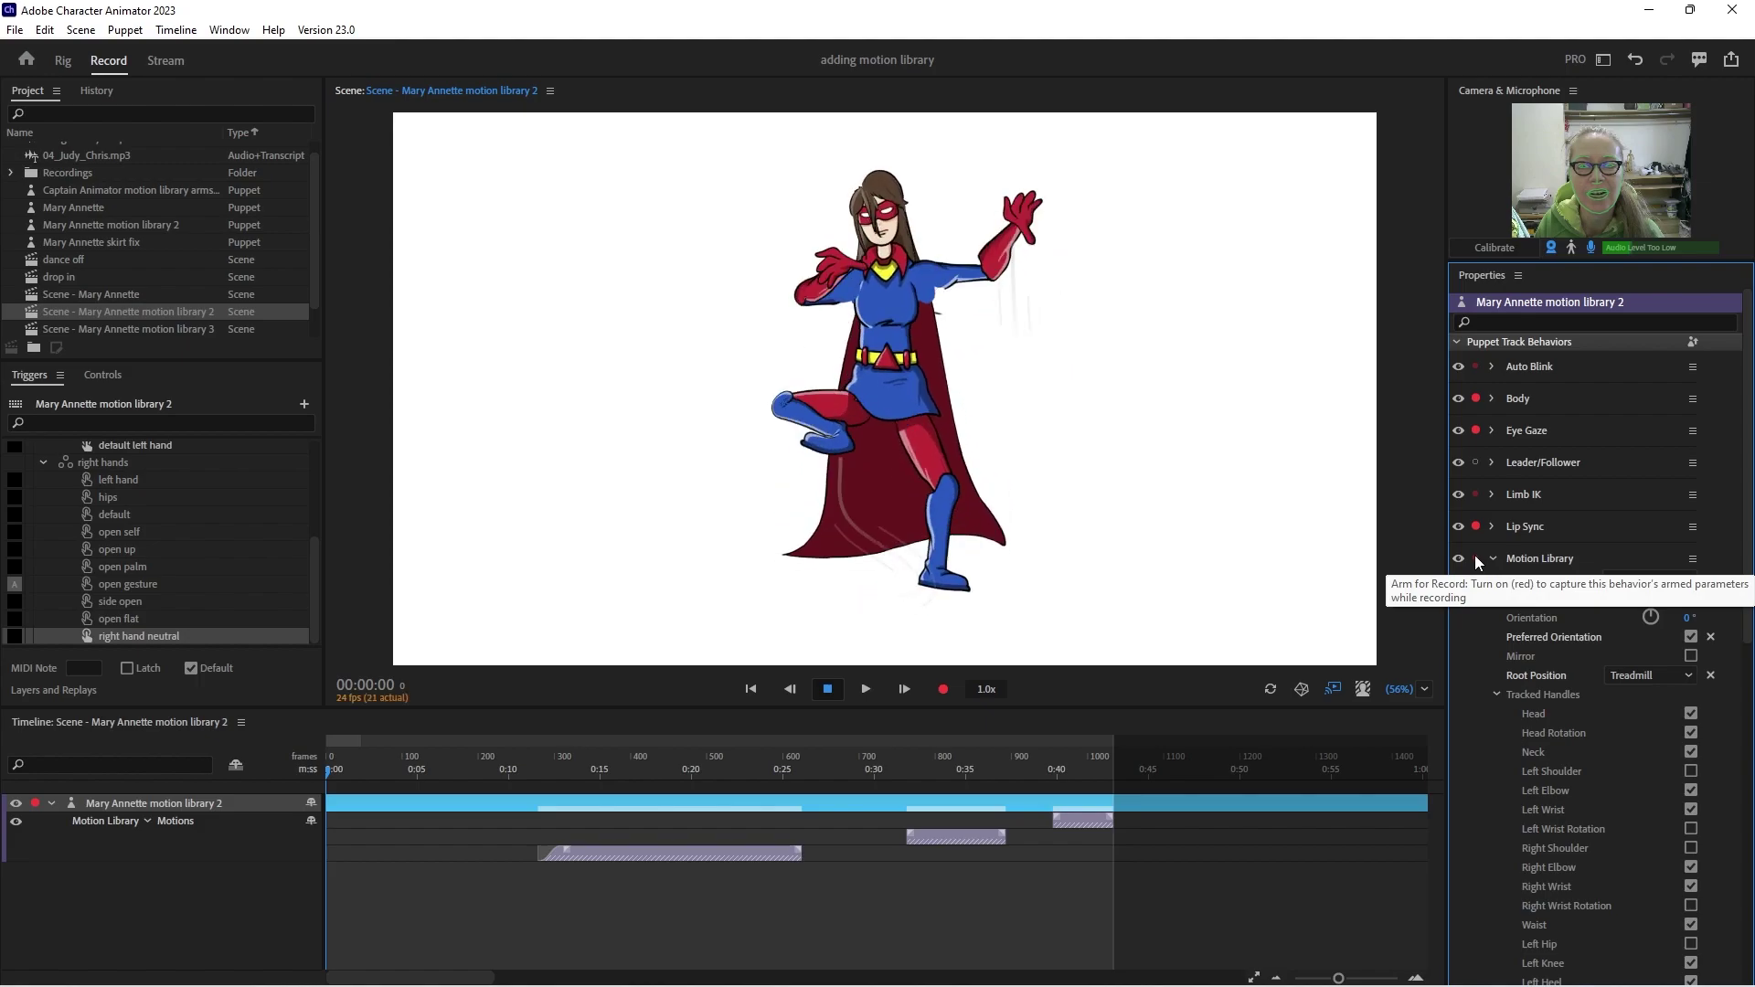
pyautogui.click(1595, 580)
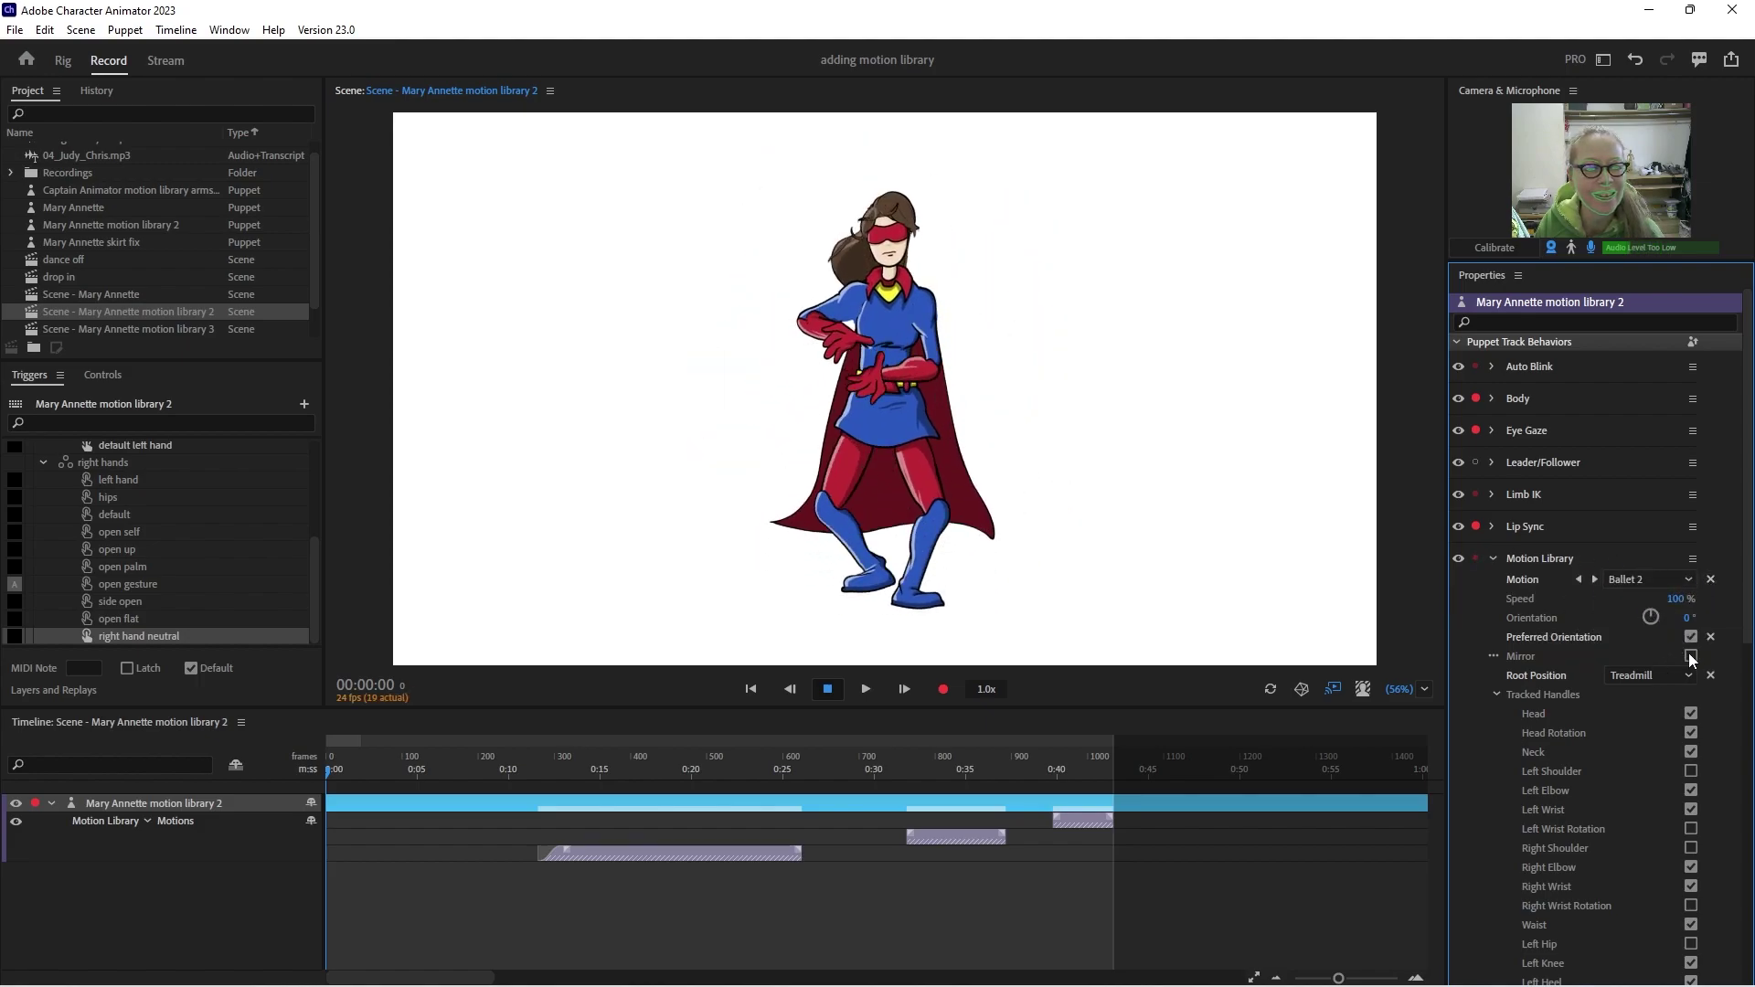
pyautogui.moveTo(1687, 606); pyautogui.dragTo(1661, 642)
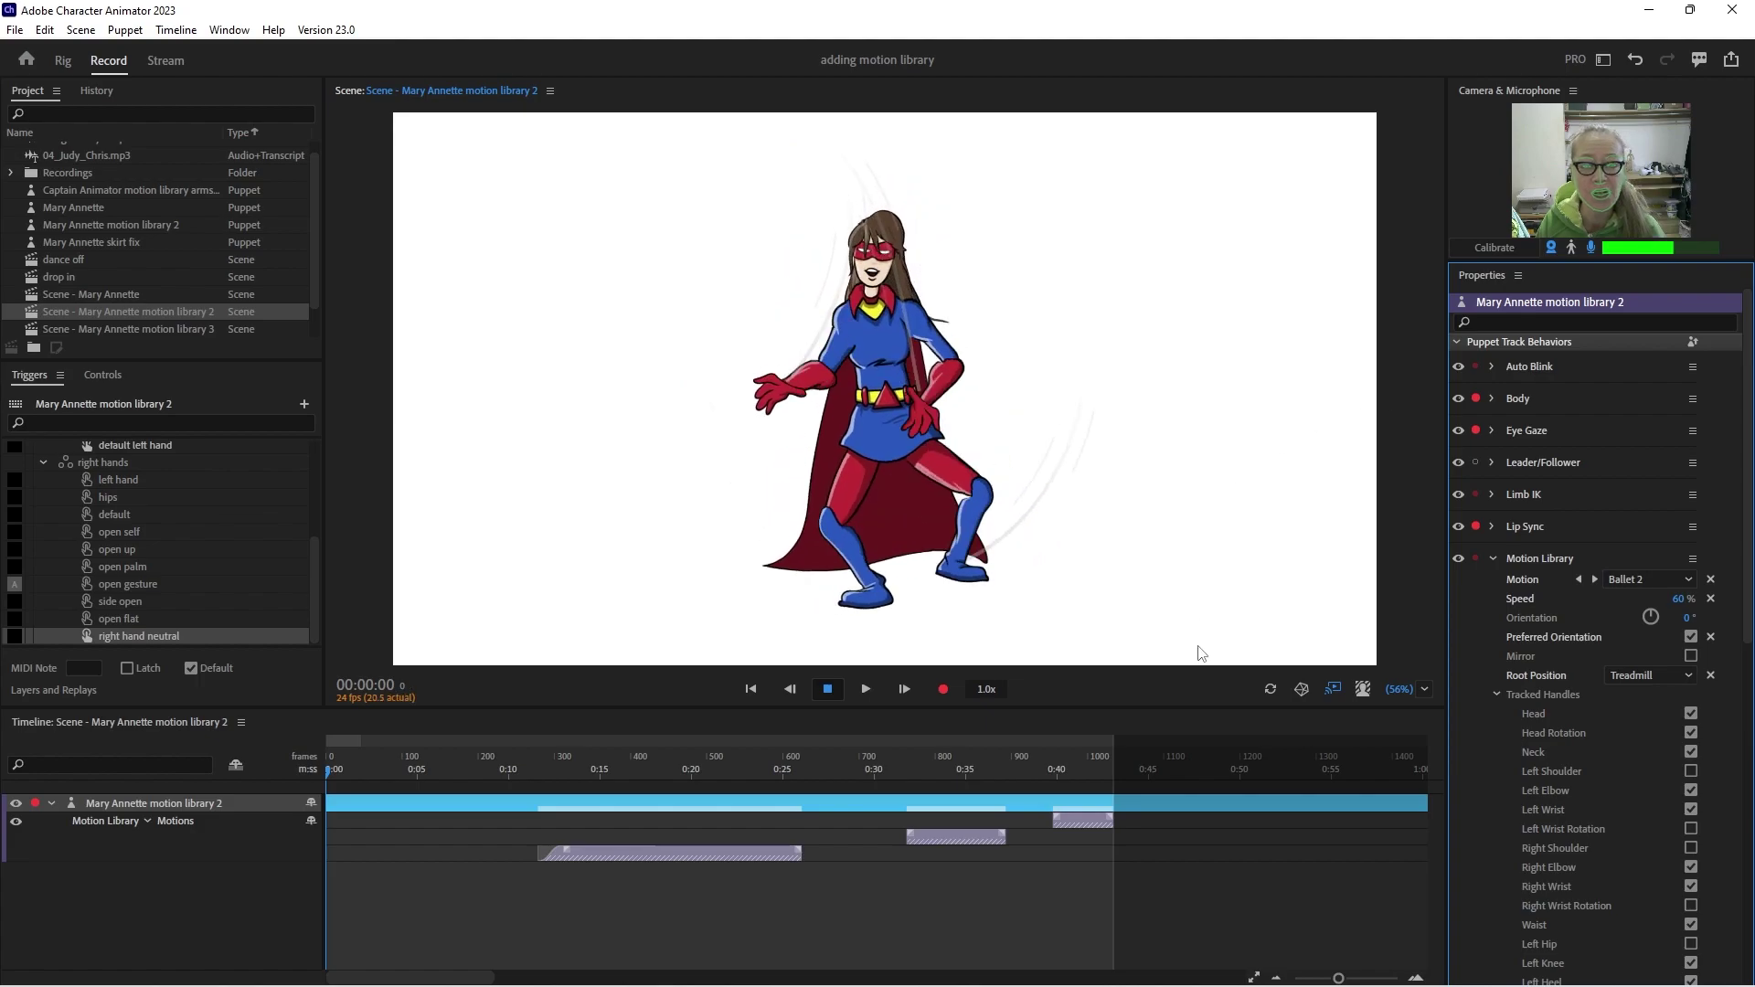
pyautogui.click(1475, 557)
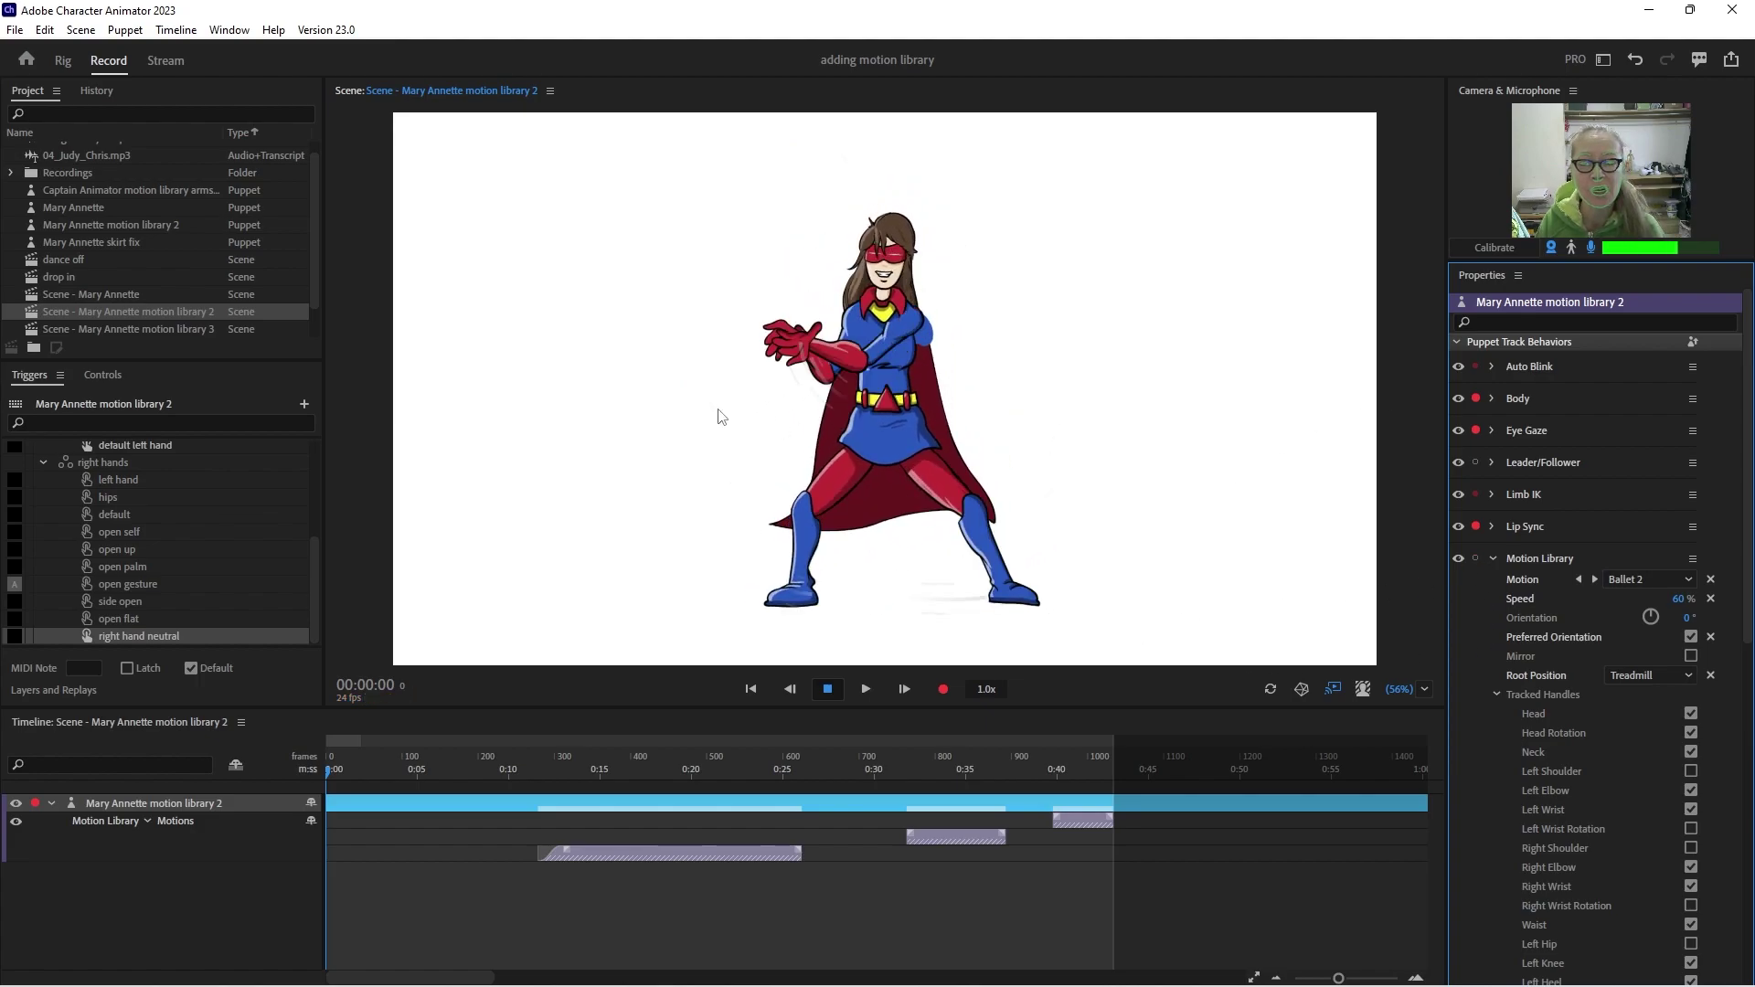
pyautogui.click(63, 60)
pyautogui.click(433, 681)
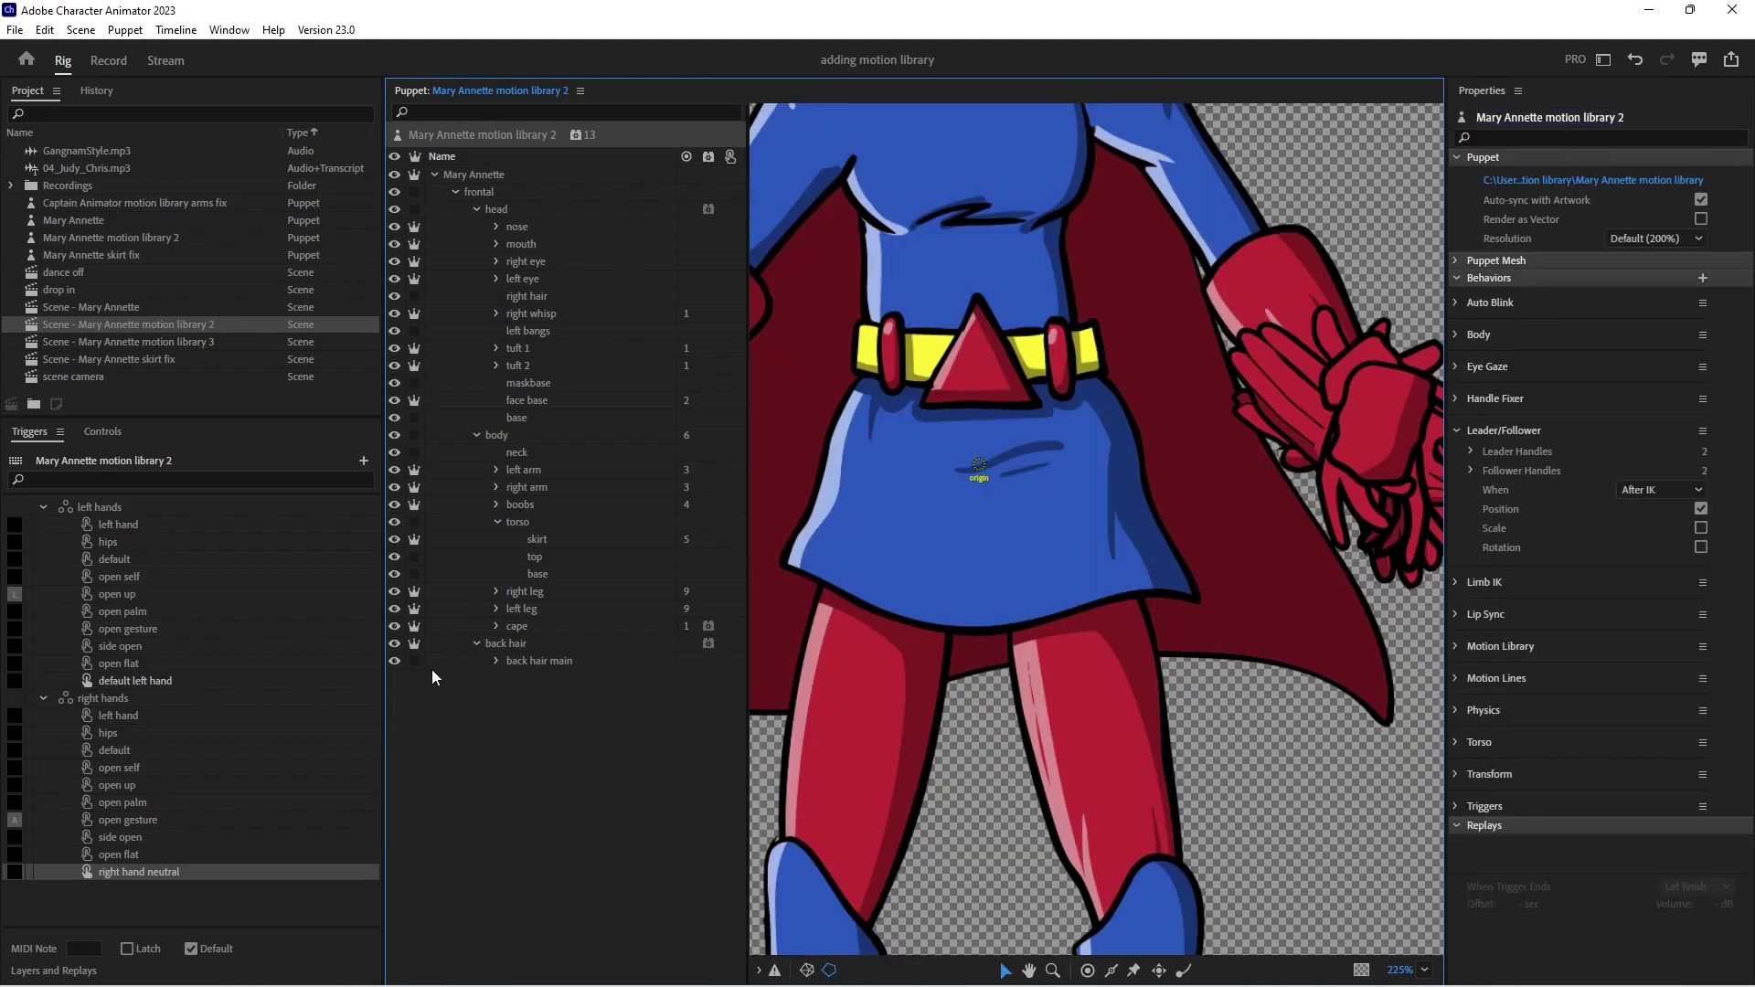
pyautogui.click(520, 523)
pyautogui.click(521, 594)
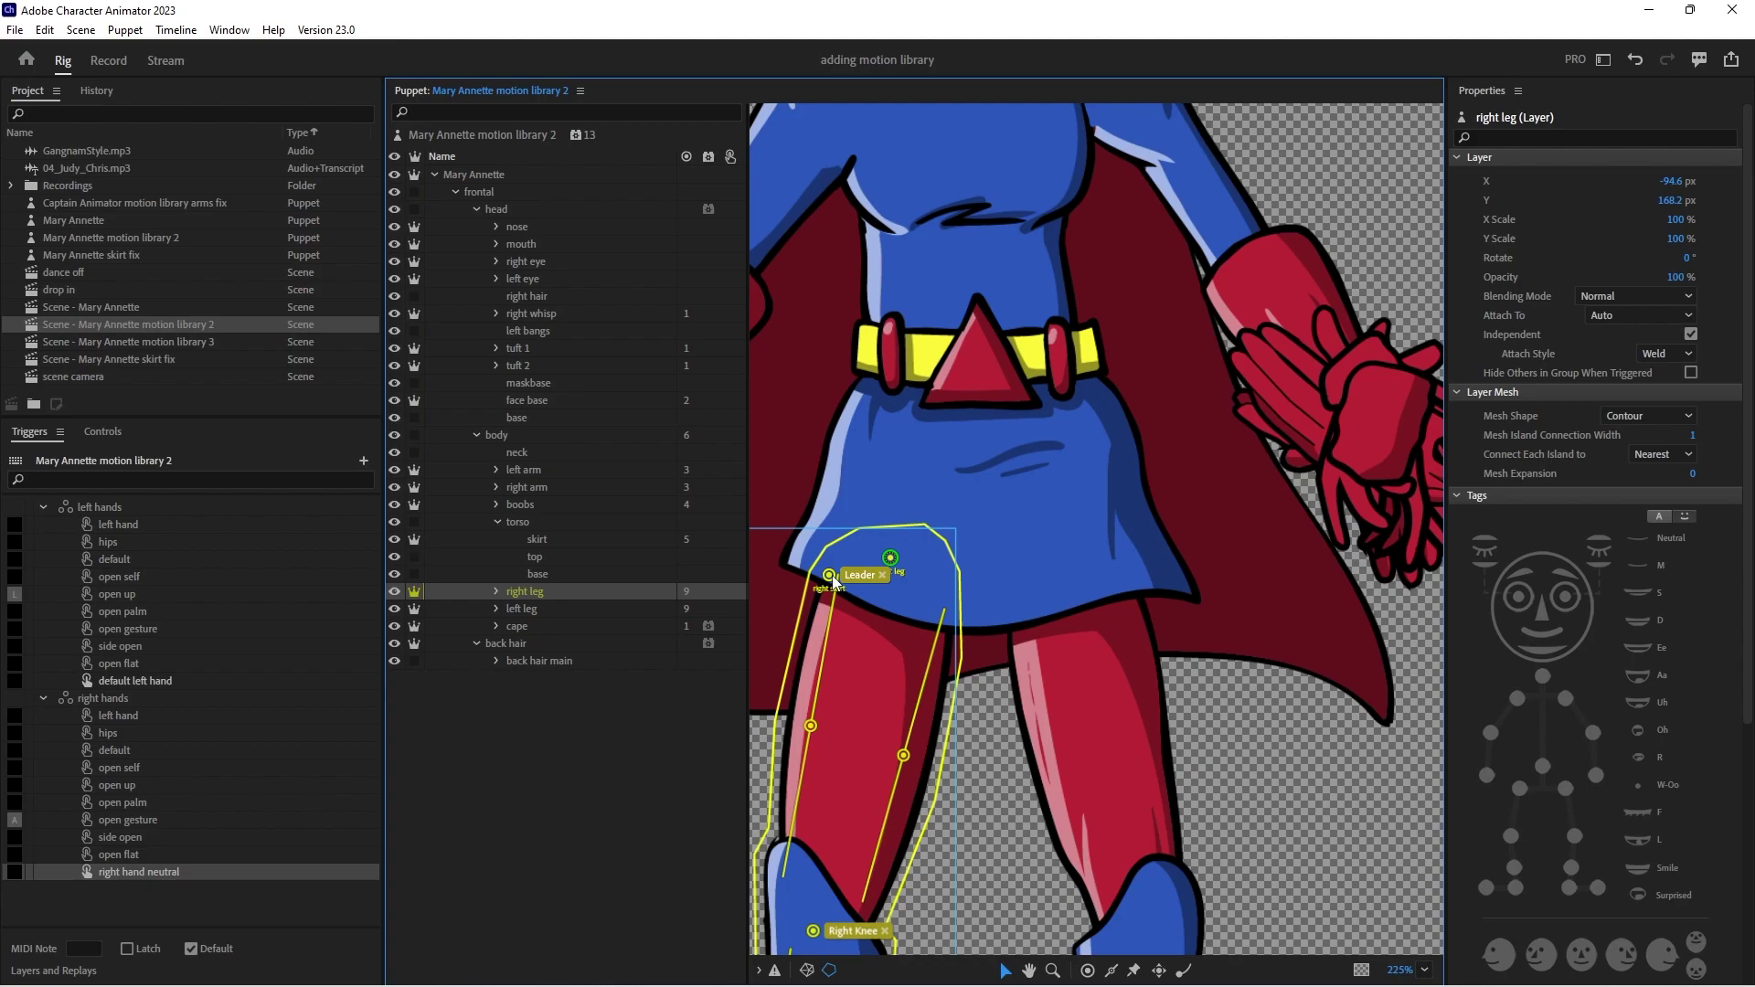
pyautogui.click(829, 575)
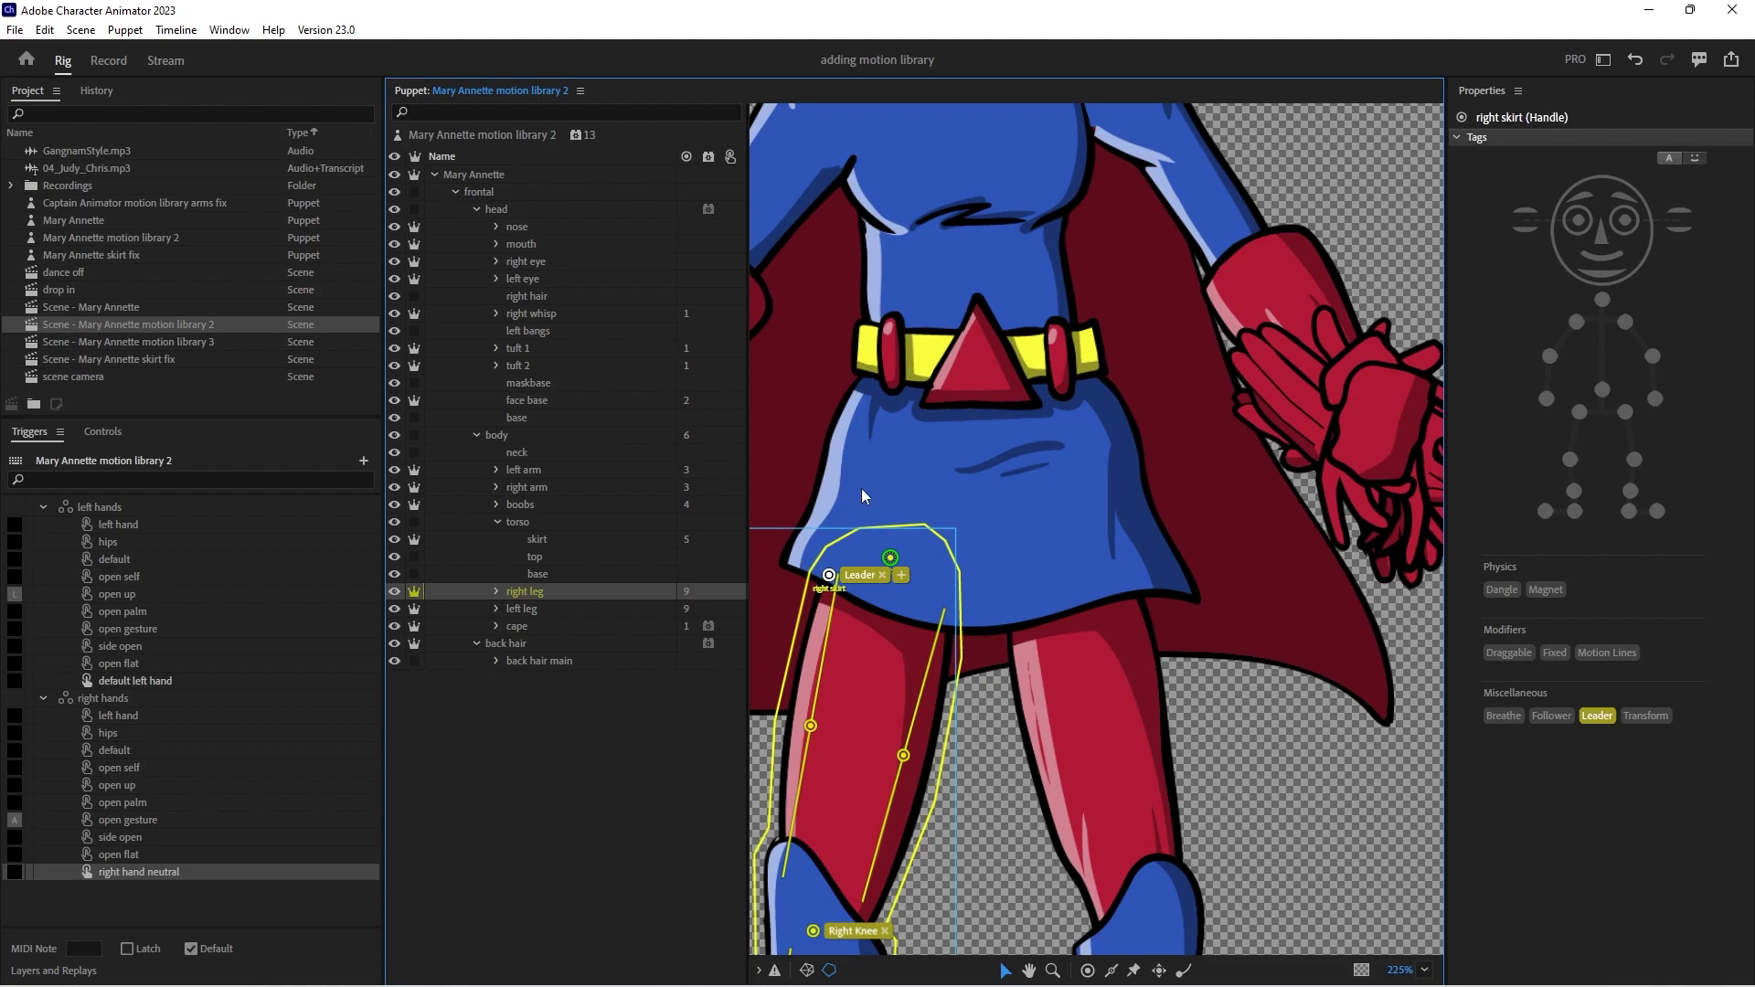
pyautogui.click(104, 63)
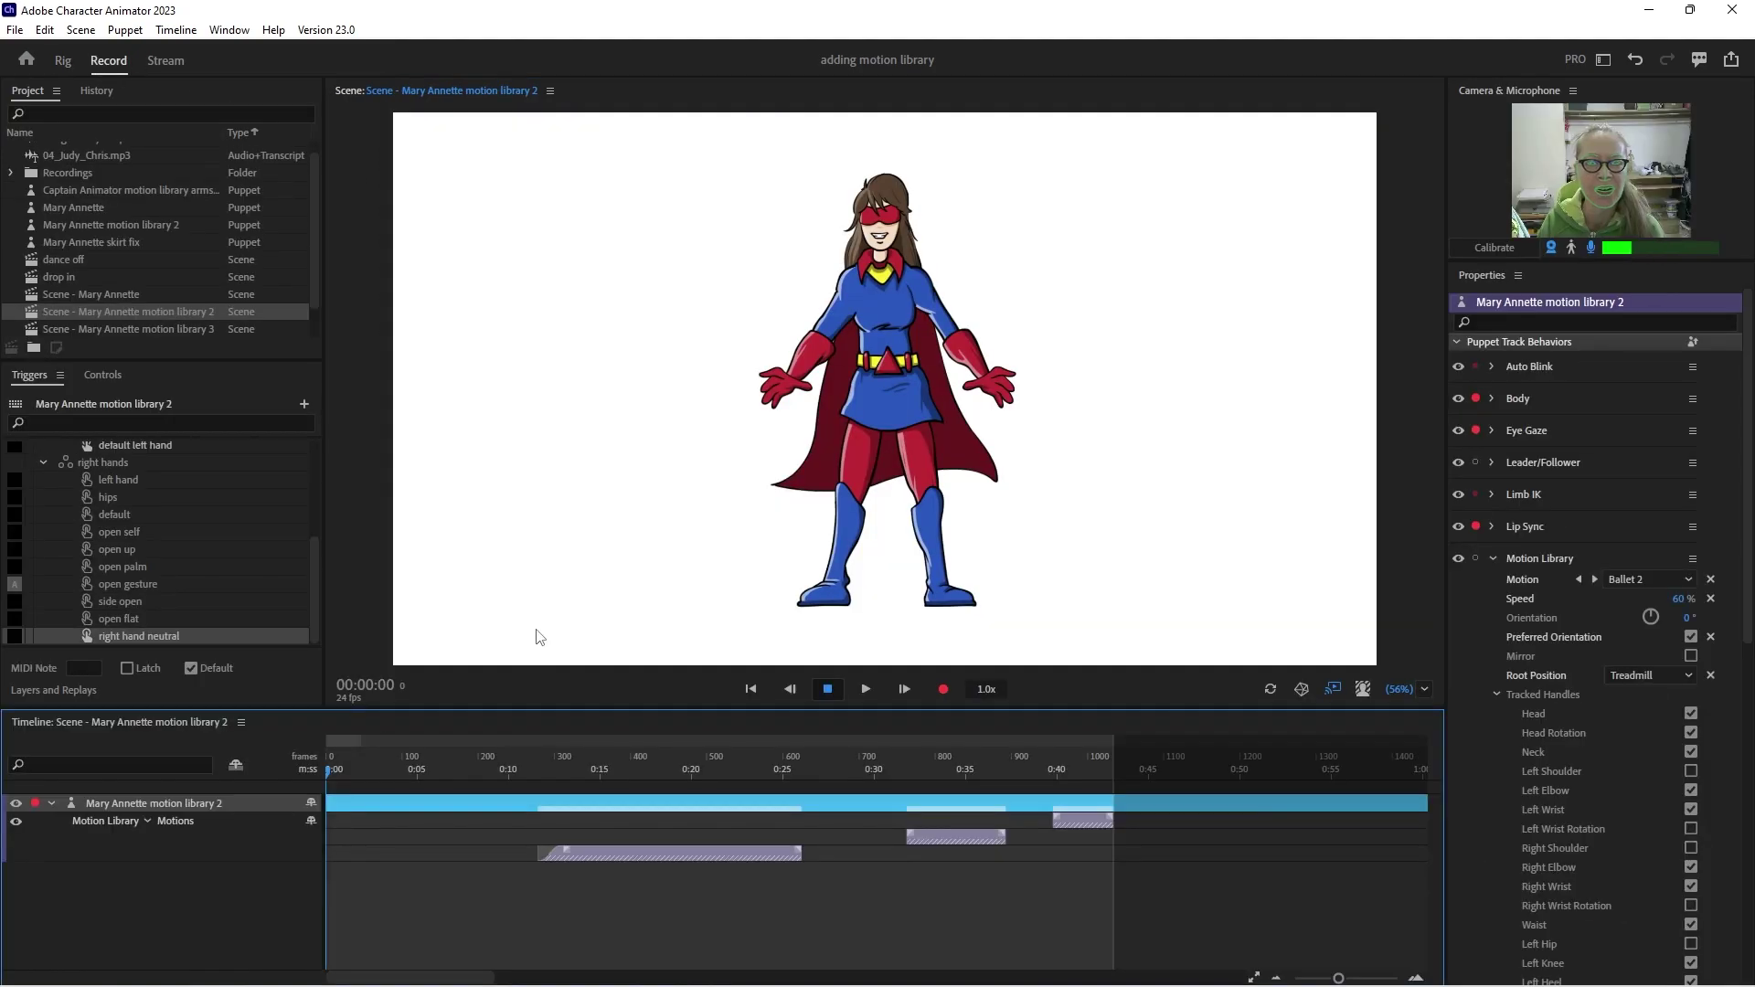